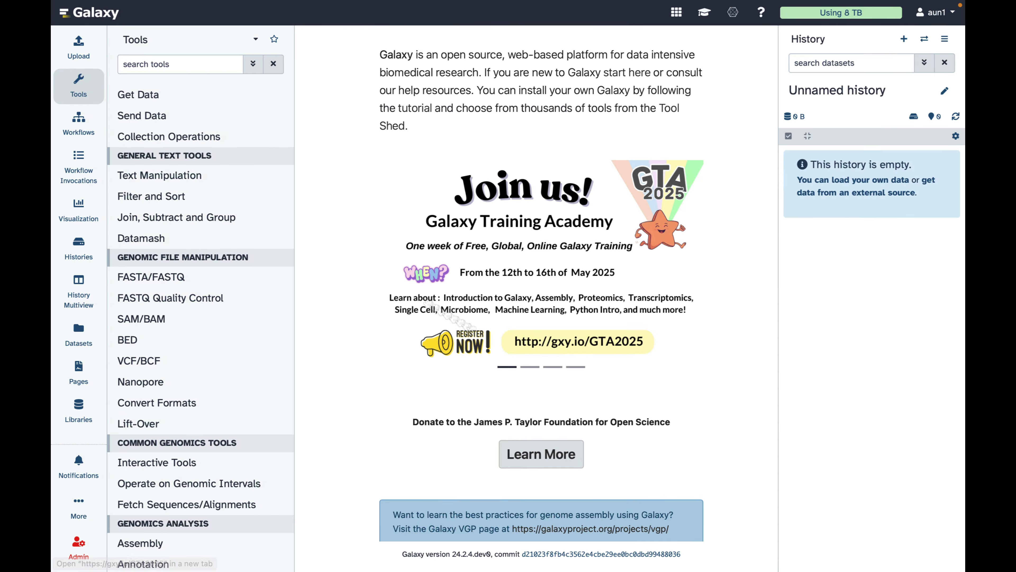
left_click(79, 57)
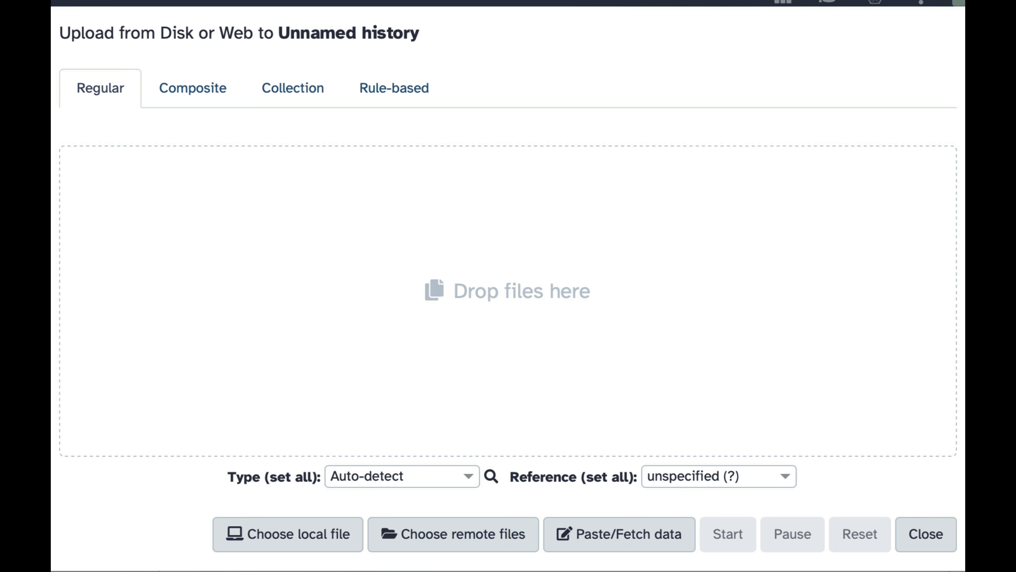
left_click(624, 540)
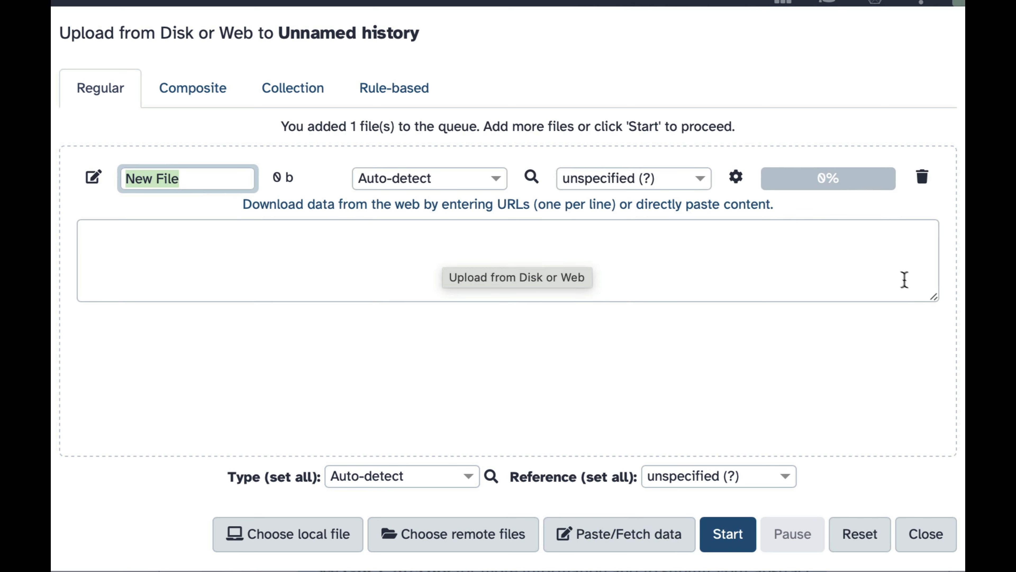
left_click_drag(933, 297, 936, 351)
left_click(766, 279)
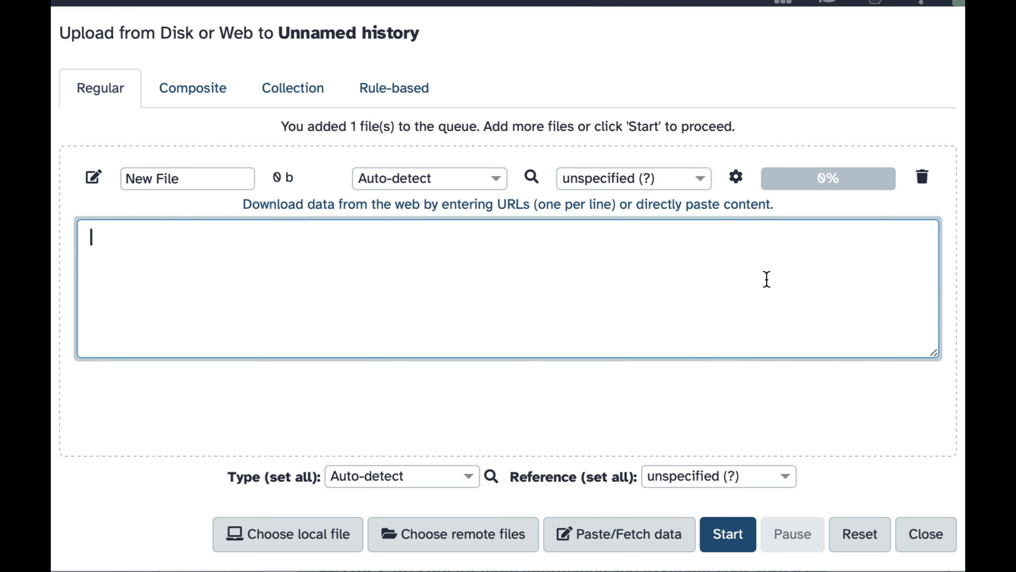
key("ctrl+v")
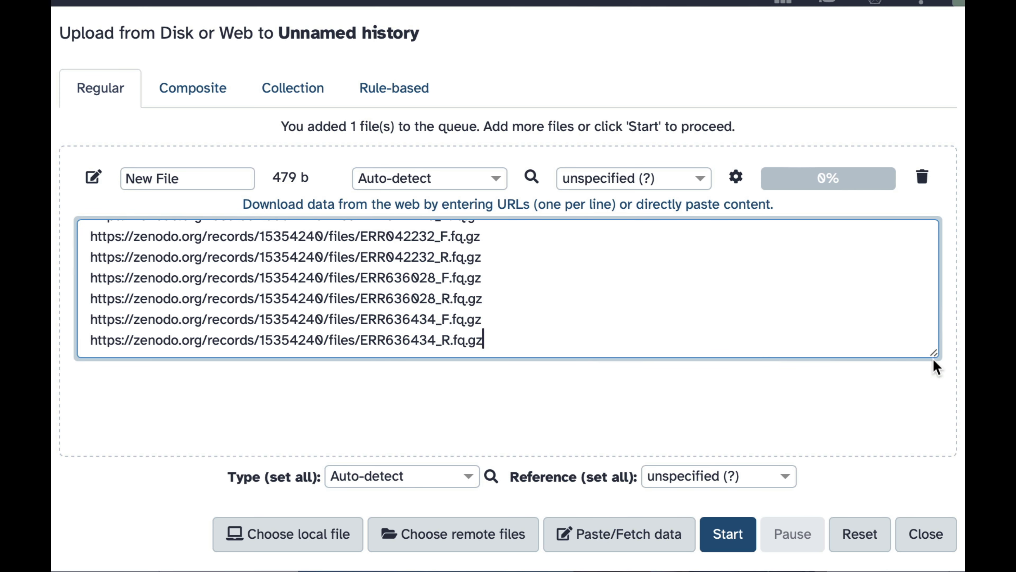
left_click_drag(933, 352, 935, 397)
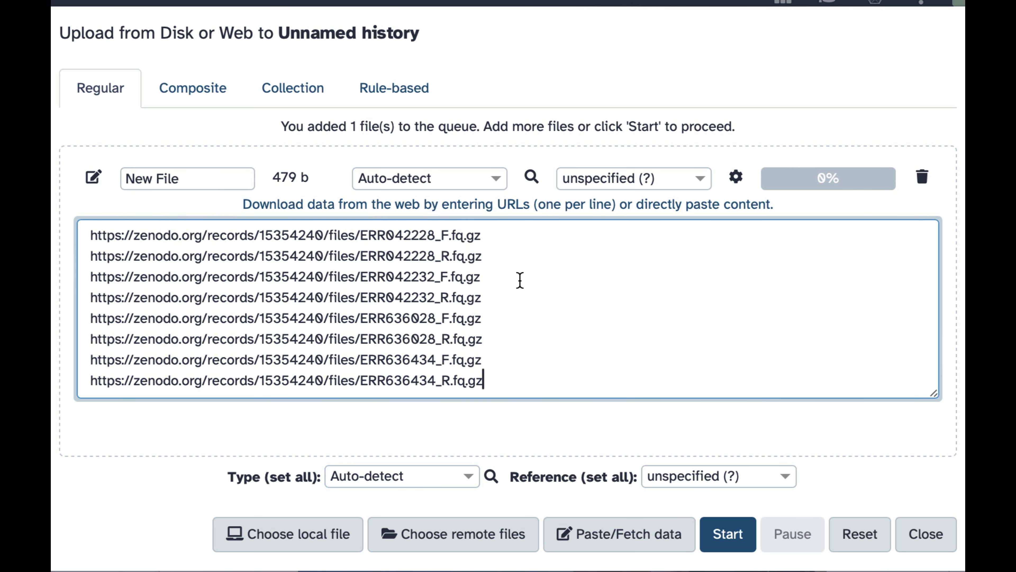
Set the file type of the pasted URLs to fastqsanger.gz, upload them and close the upload dialog.
left_click(469, 180)
type("fas")
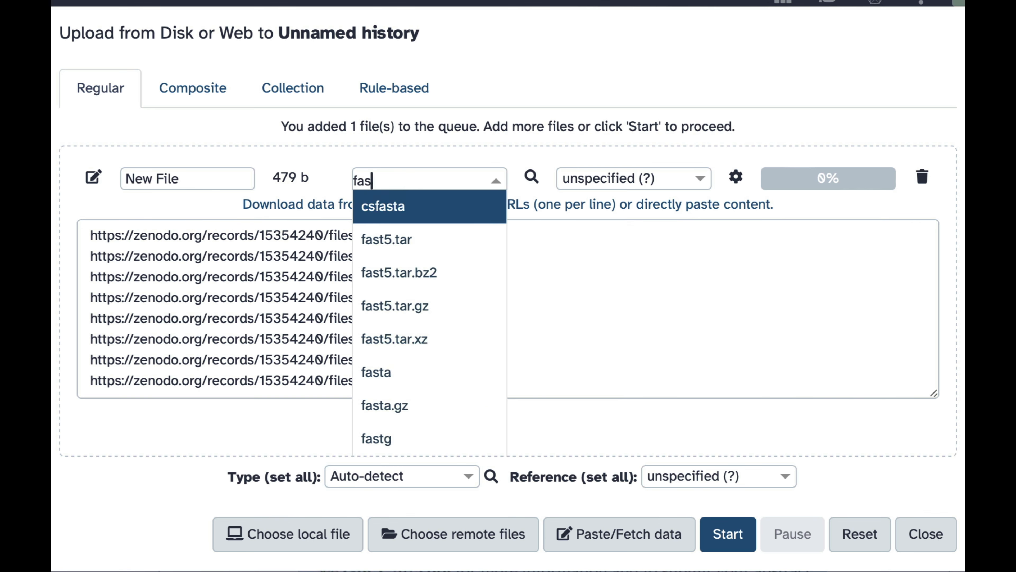
type("tqsa")
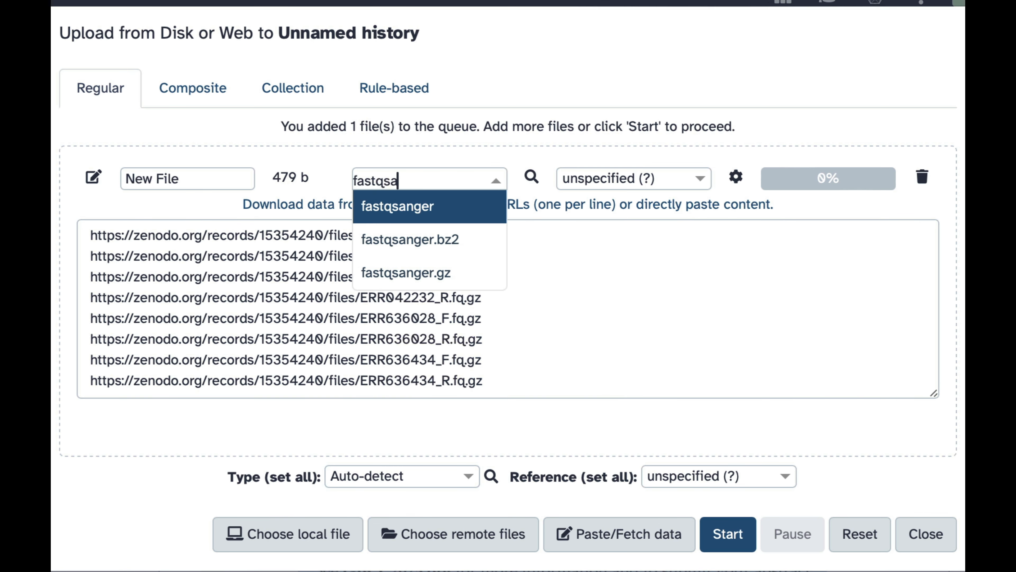
left_click(458, 276)
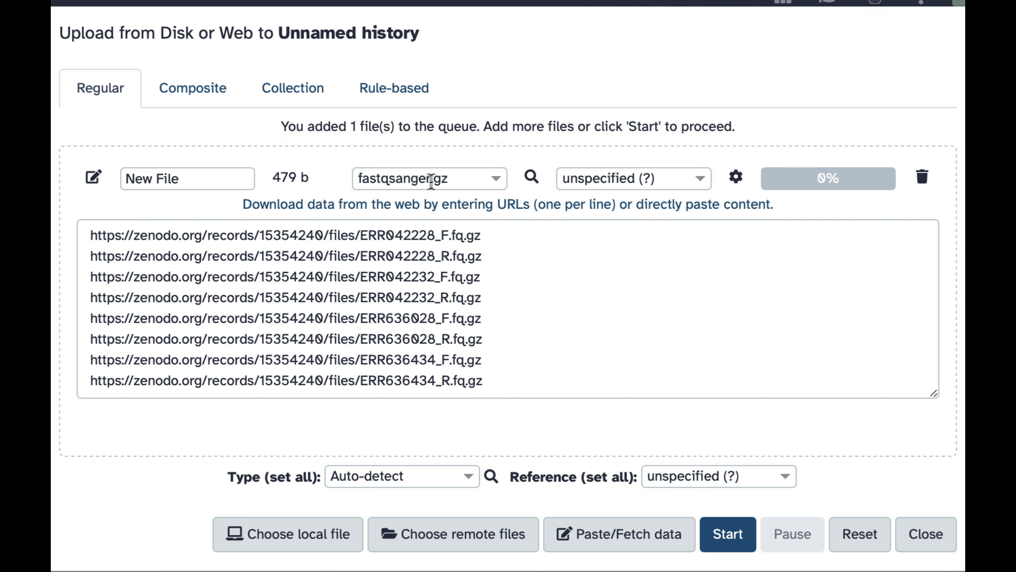
left_click(728, 541)
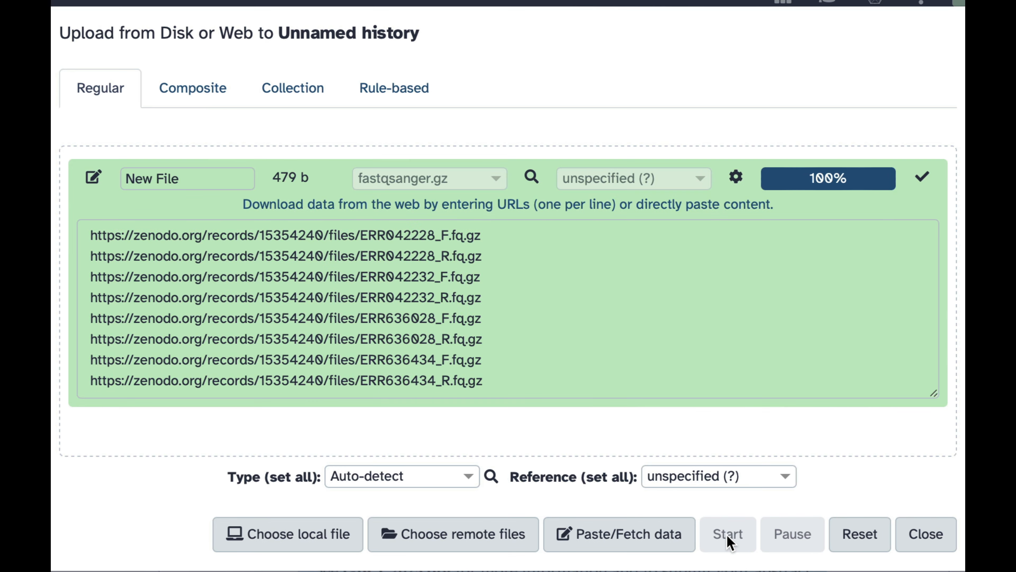
left_click(927, 537)
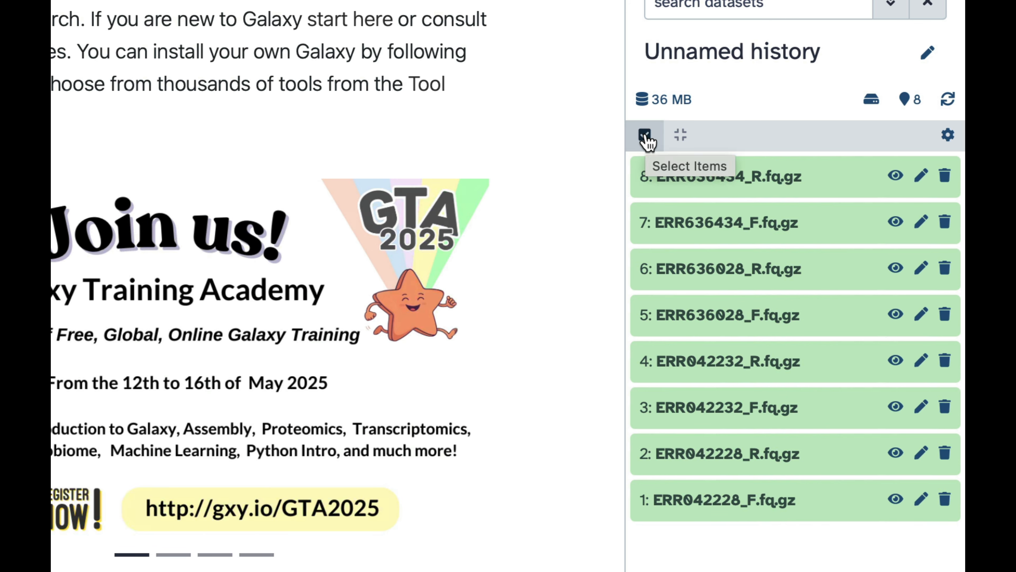
Select all eight uploaded datasets in the history and start building a list of dataset pairs from them.
left_click(645, 136)
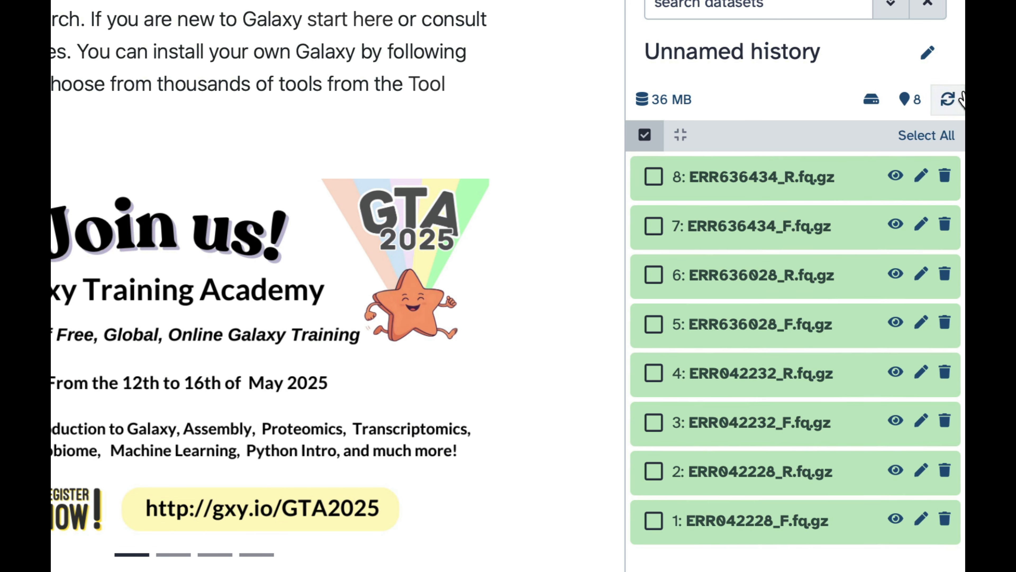
left_click(923, 136)
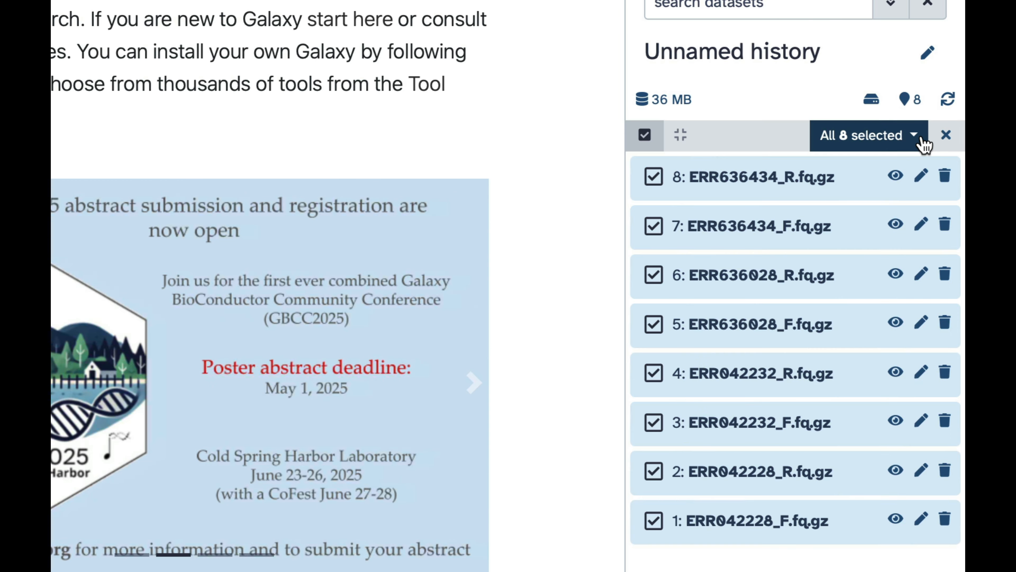
left_click(865, 144)
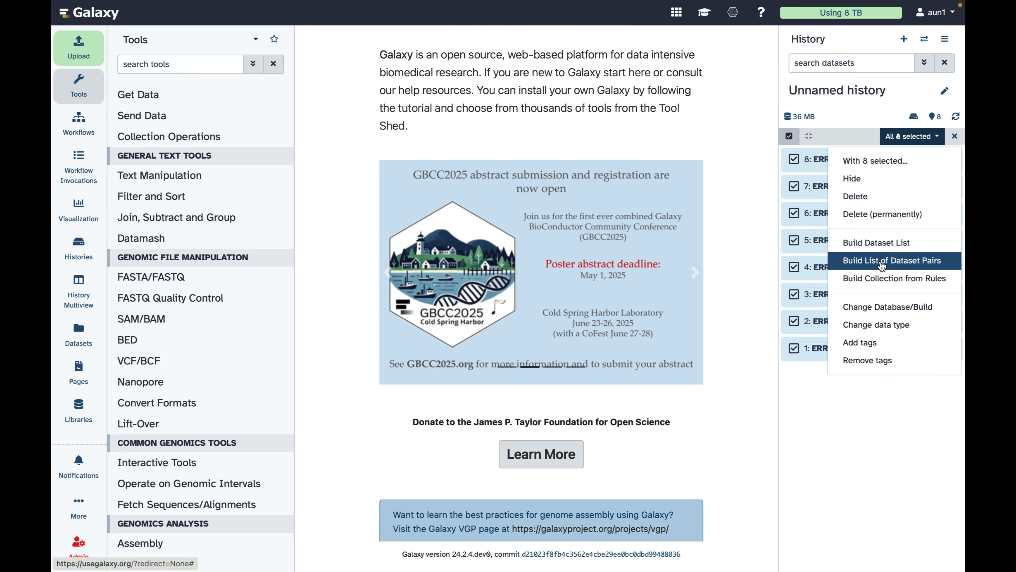
left_click(883, 261)
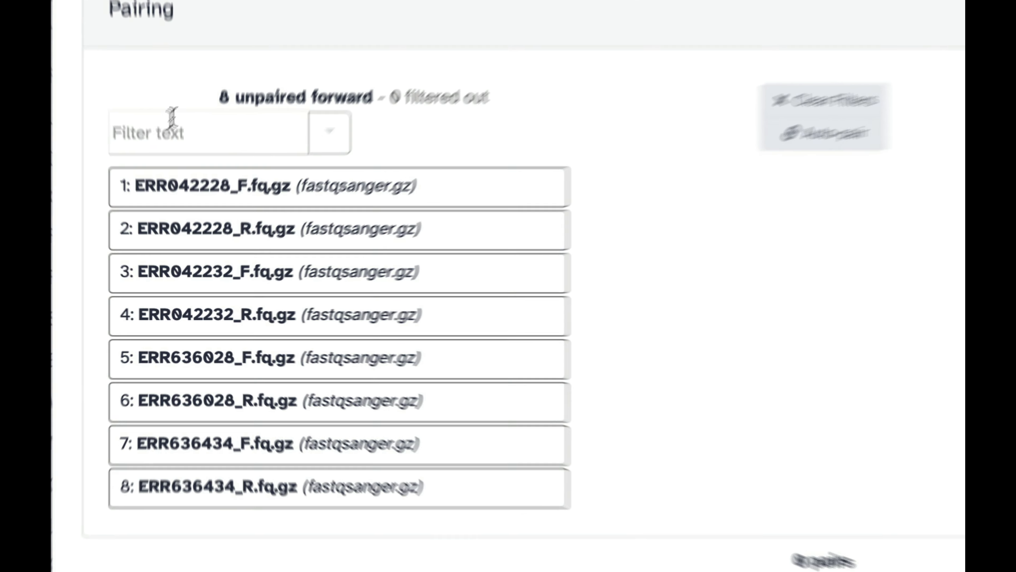
Filter the unpaired forward datasets by _F and the unpaired reverse datasets by _R.
left_click(193, 227)
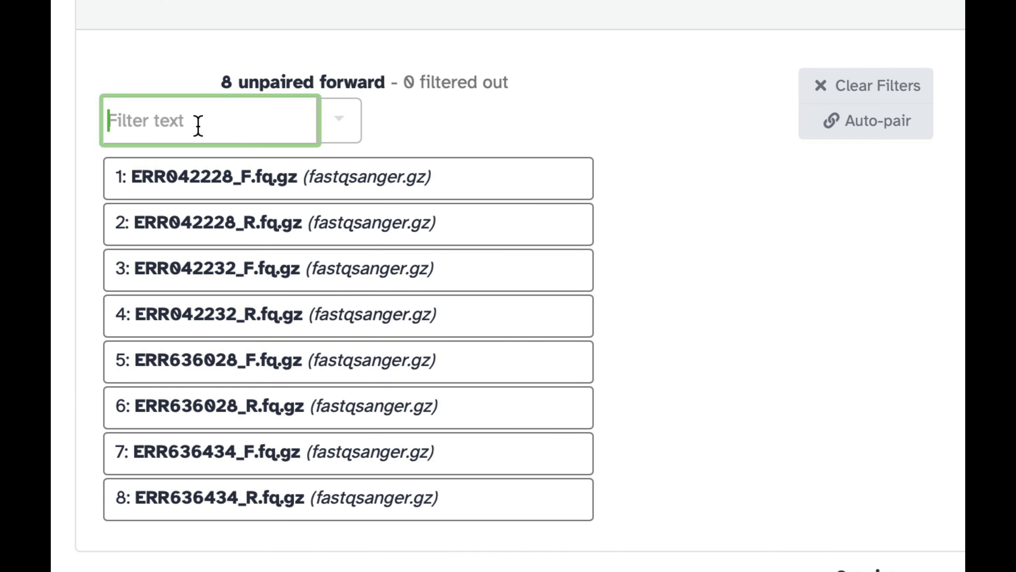
type("_")
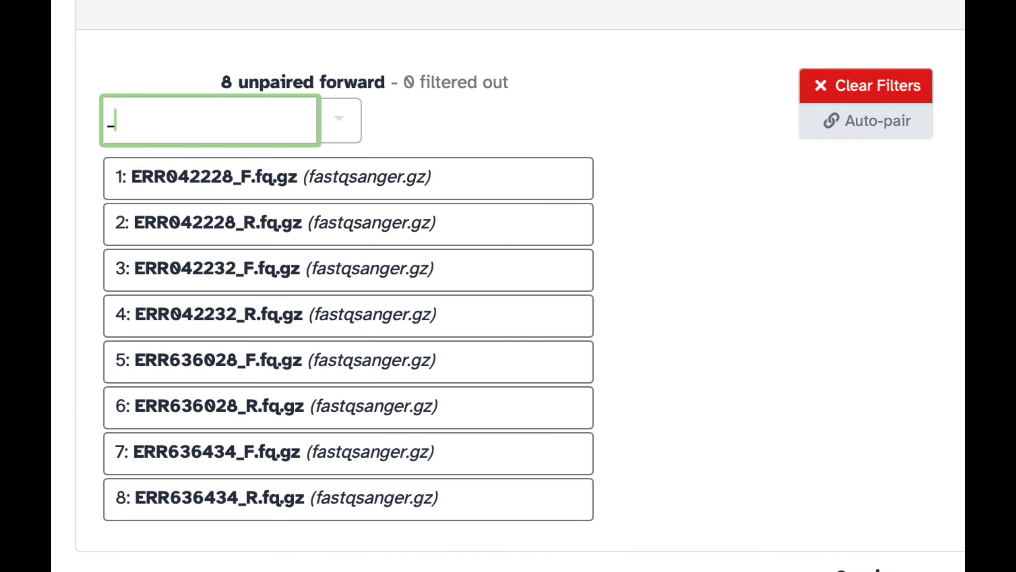
type("F")
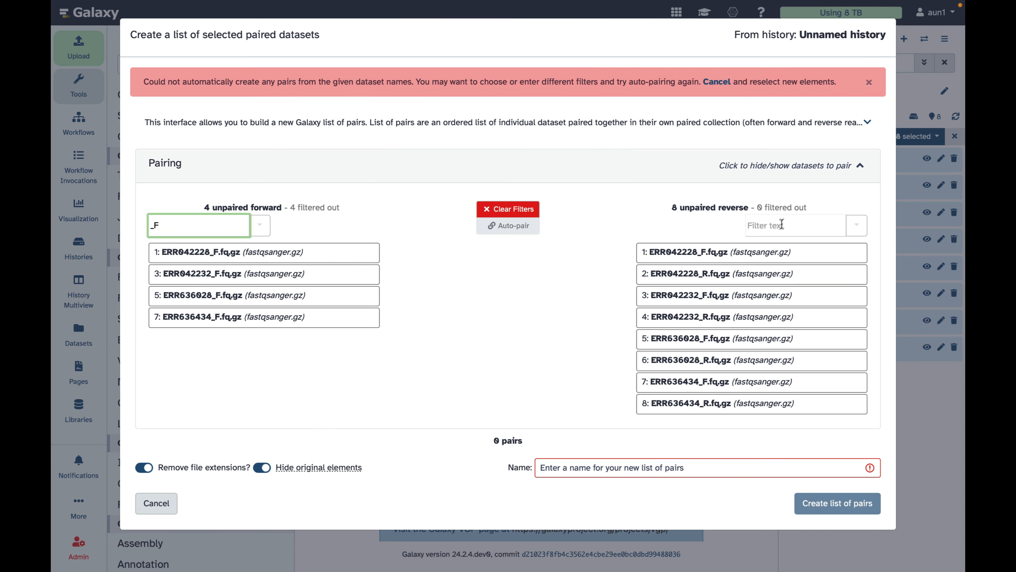
left_click(860, 213)
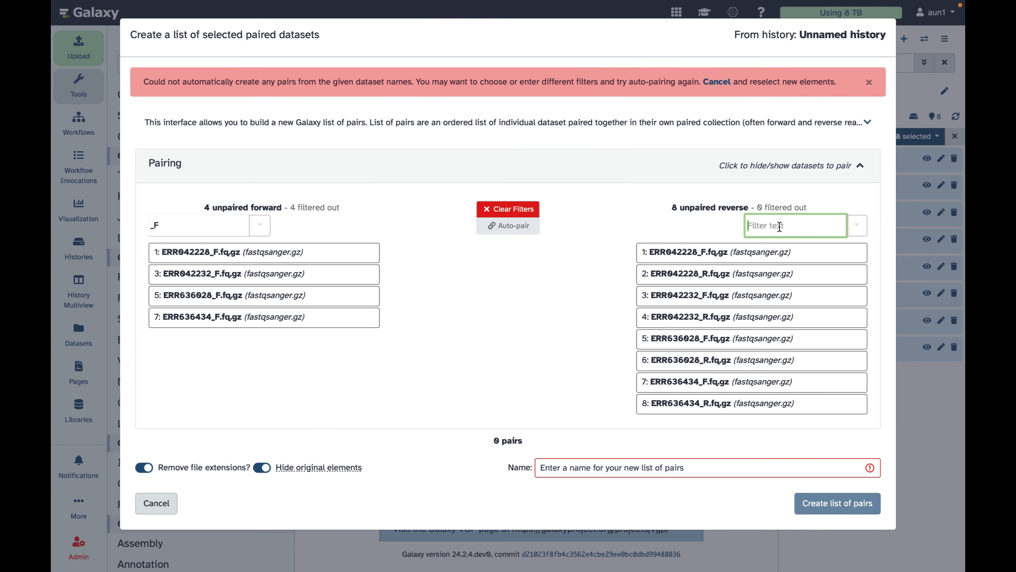
type("_R")
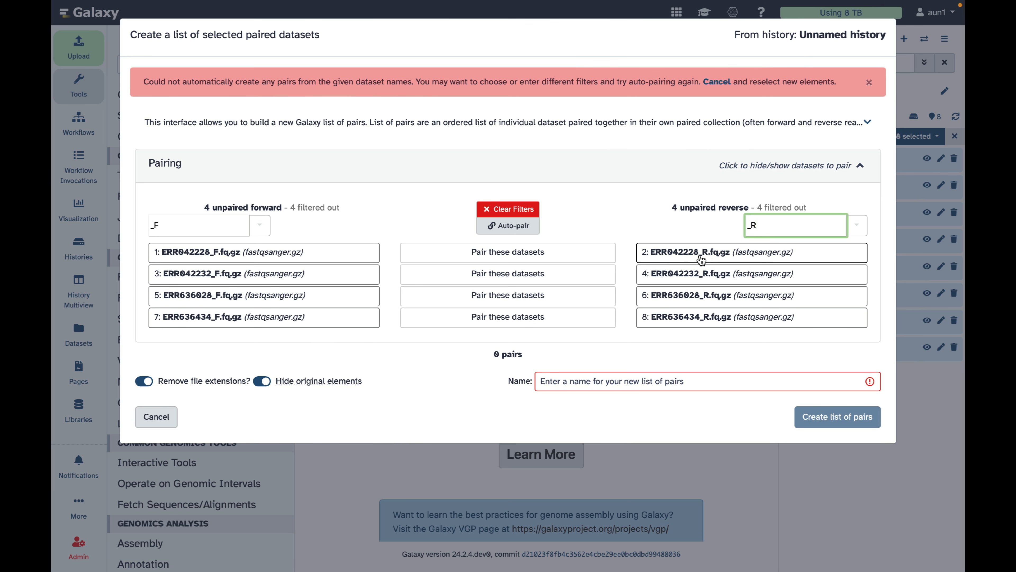
Pair the forward and reverse reads of ERR042228, ERR042232, ERR636028 and ERR636434.
left_click(531, 256)
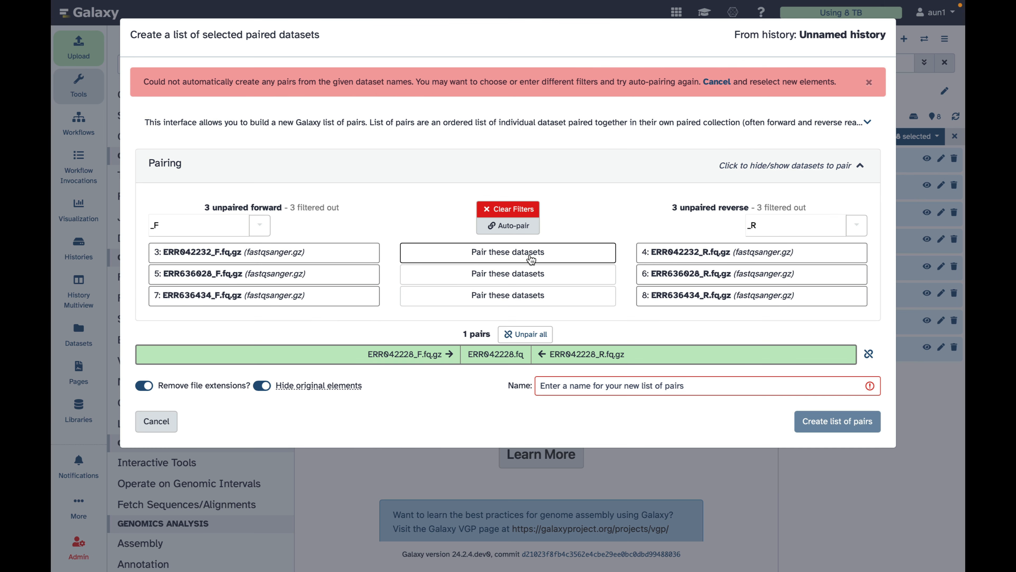
left_click(531, 258)
left_click(531, 258)
left_click(531, 258)
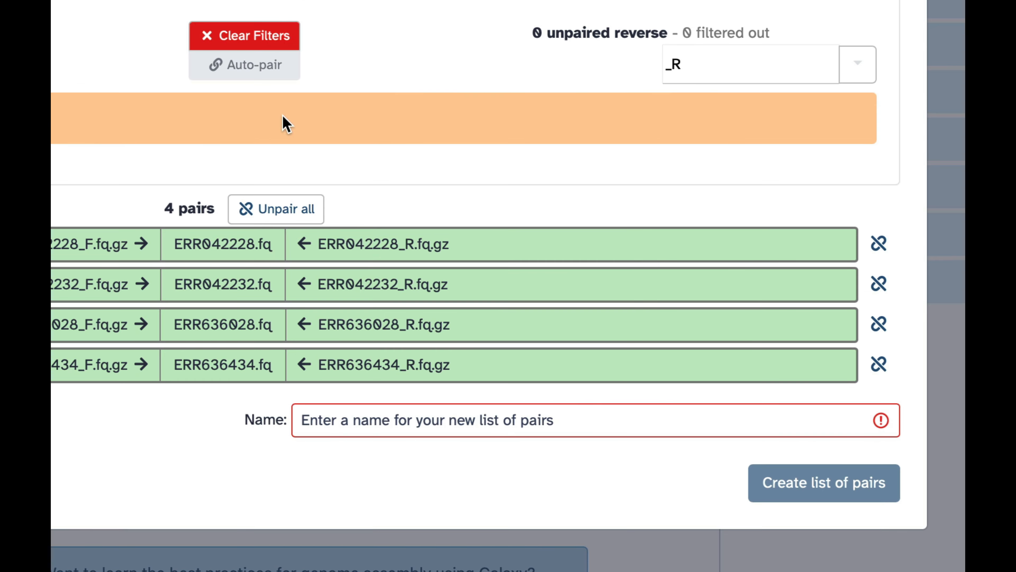
Name the list of pairs "data" and create it.
left_click(330, 420)
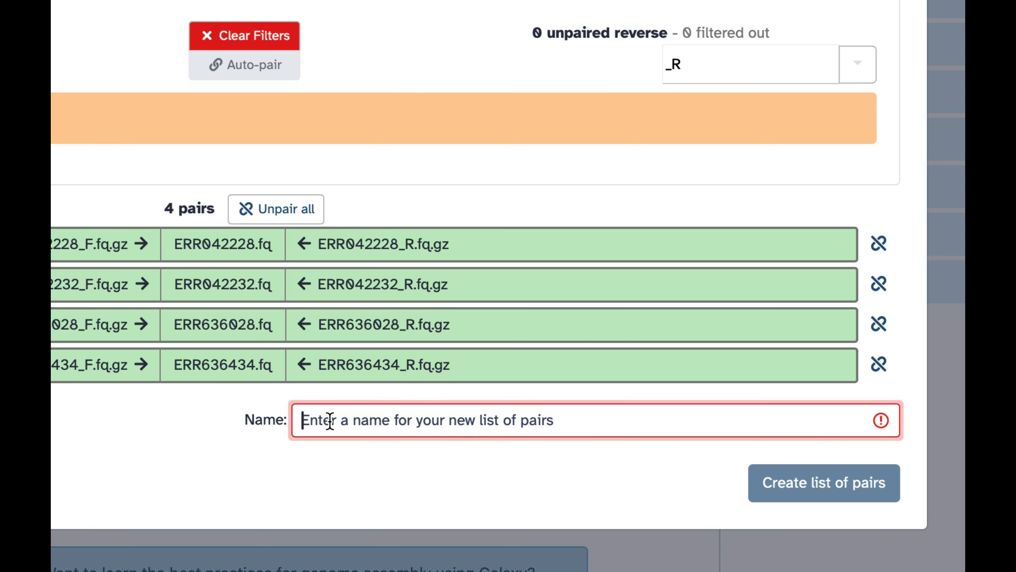
type("data")
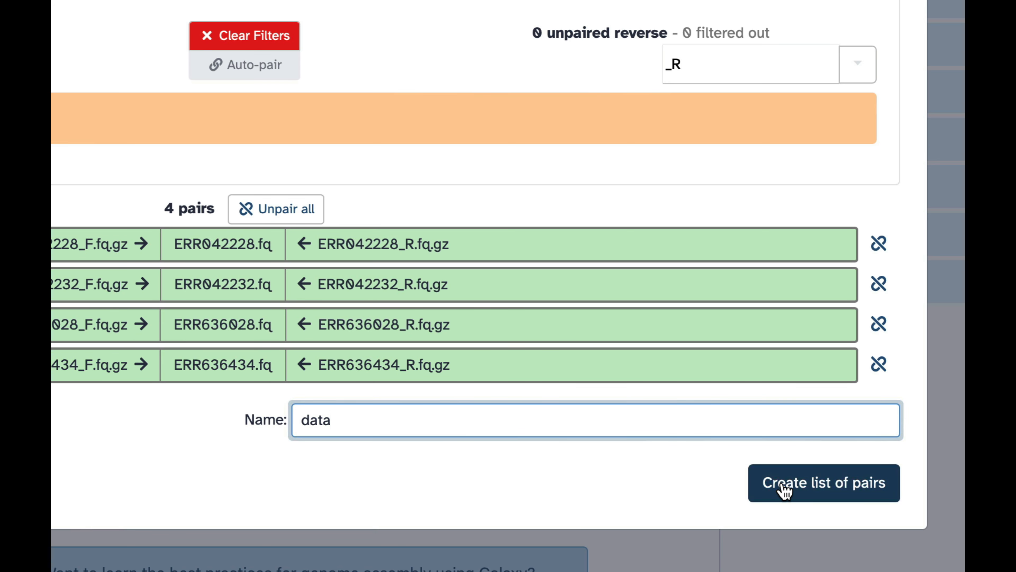
left_click(799, 486)
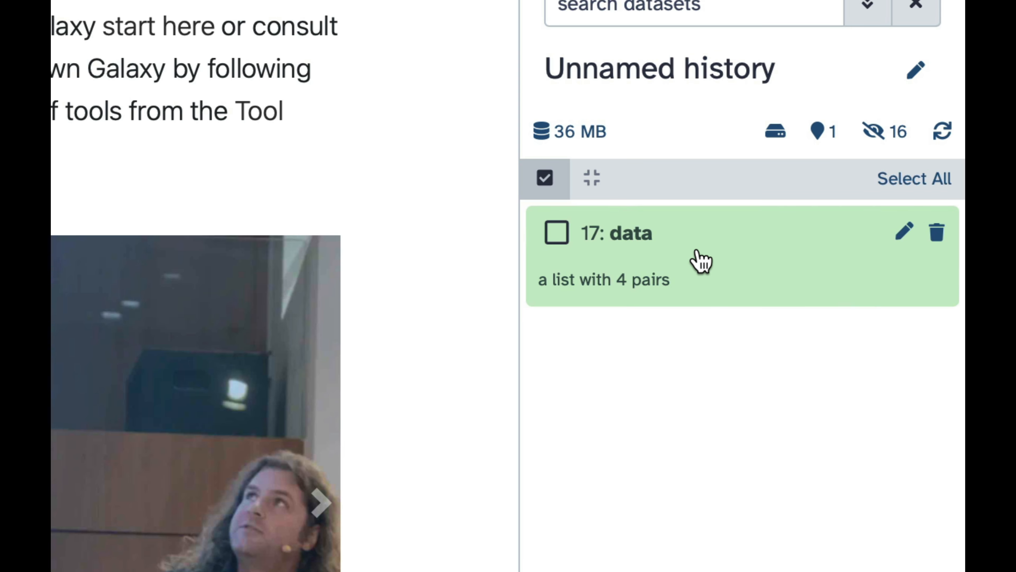
Turn off item selection in the history and look inside the data collection at its ERR042228.fq pair.
left_click(549, 179)
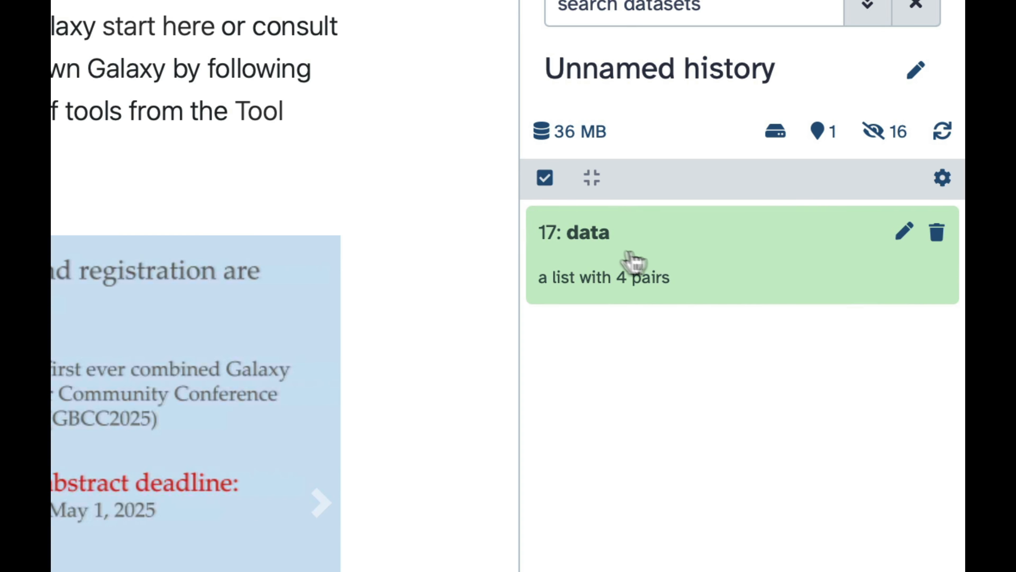
left_click(602, 236)
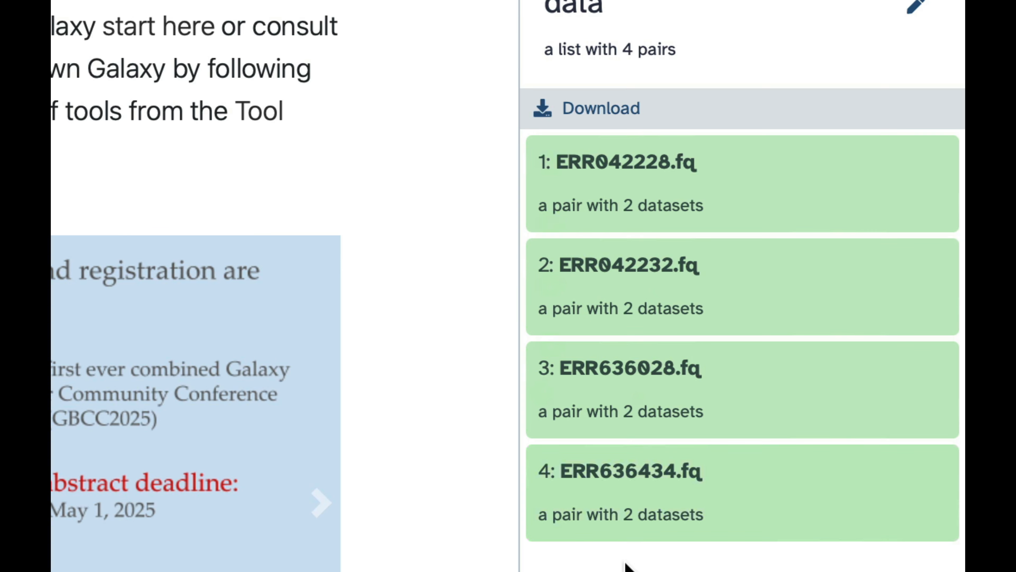
left_click(602, 168)
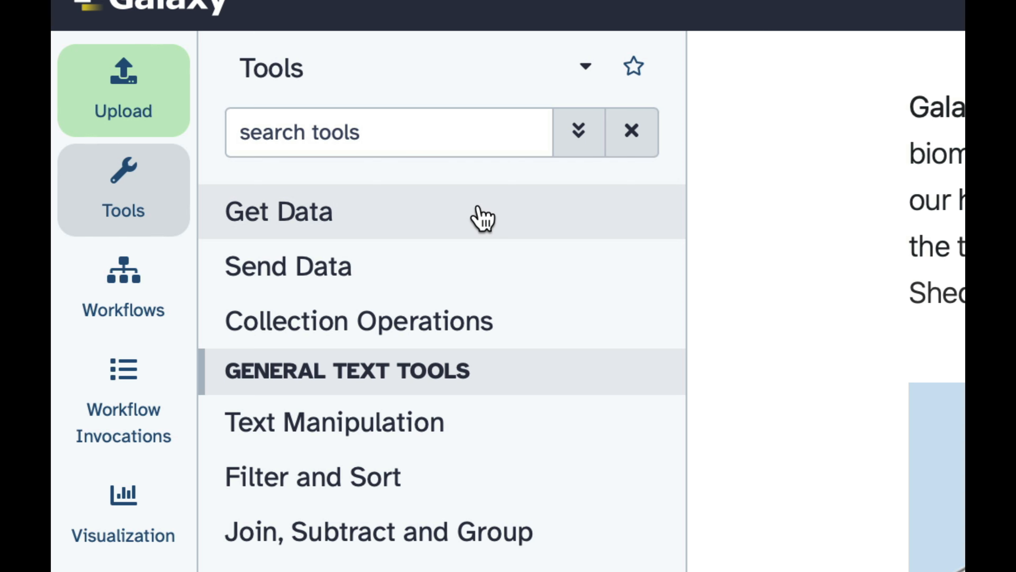
Search the tools for fastp and open the fastp all-in-one preprocessing tool for FASTQ files.
left_click(474, 149)
type("fasr")
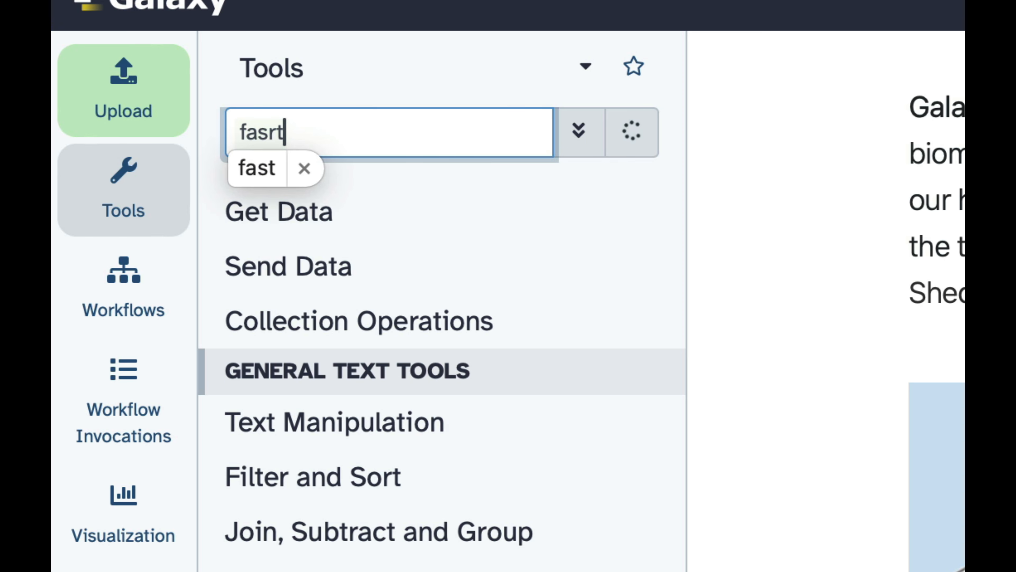
key("BackSpace")
type("tp")
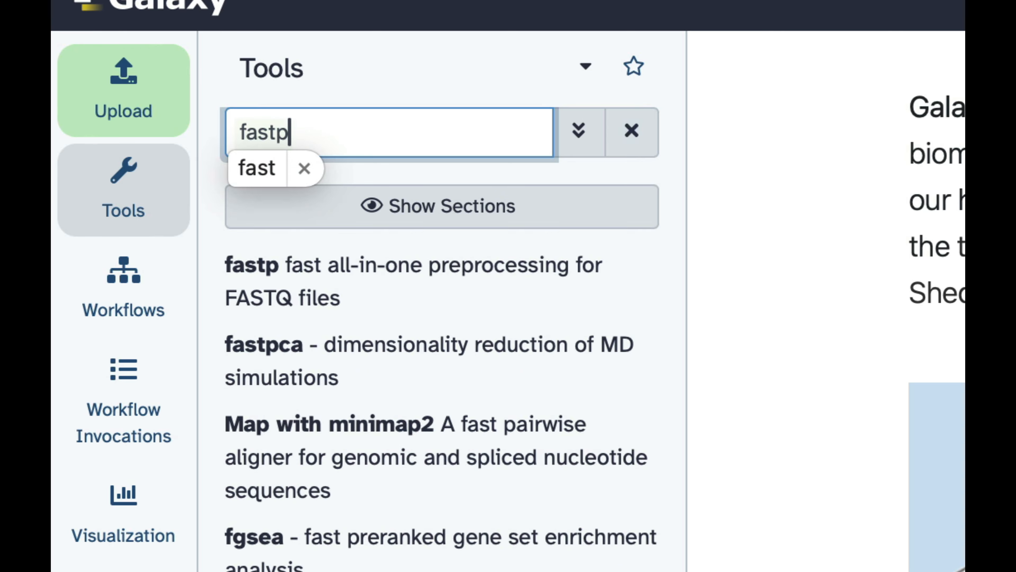
key("BackSpace")
left_click(297, 290)
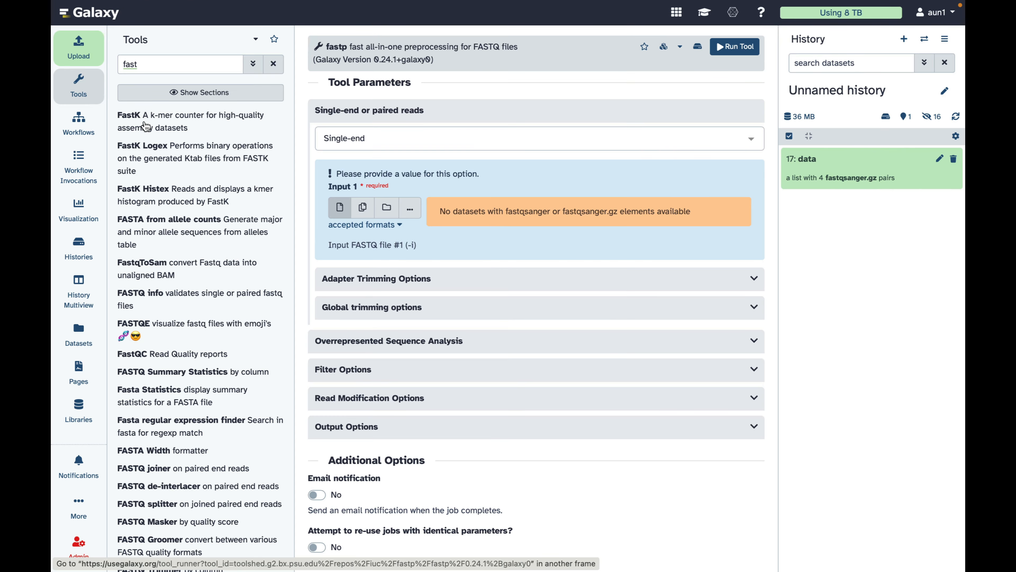
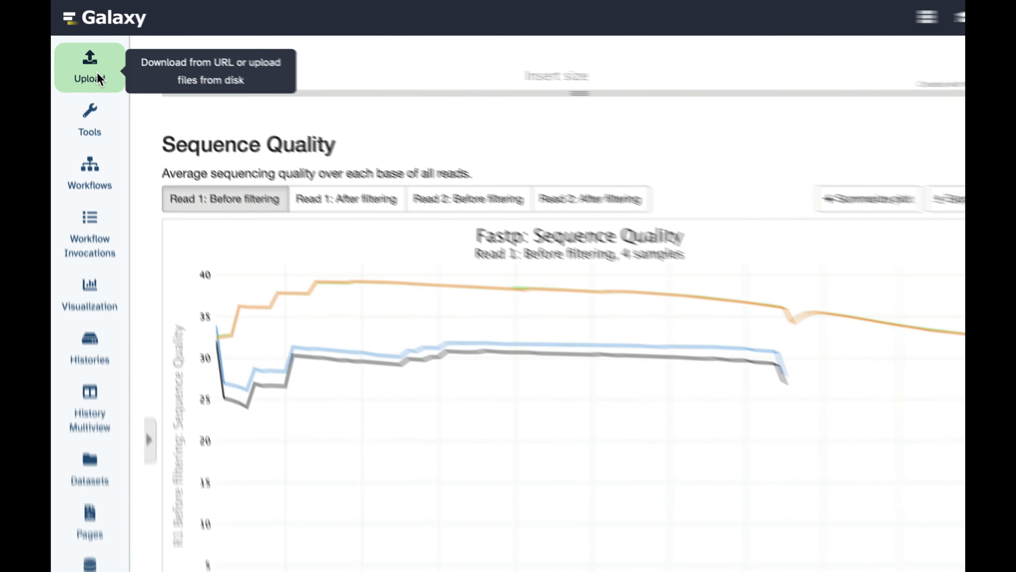
left_click(99, 78)
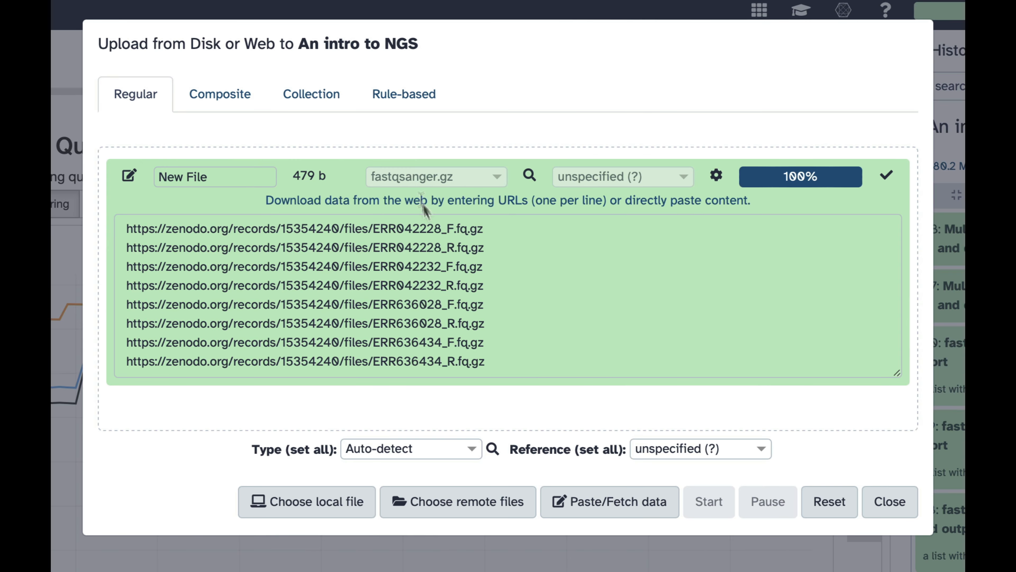
left_click(827, 499)
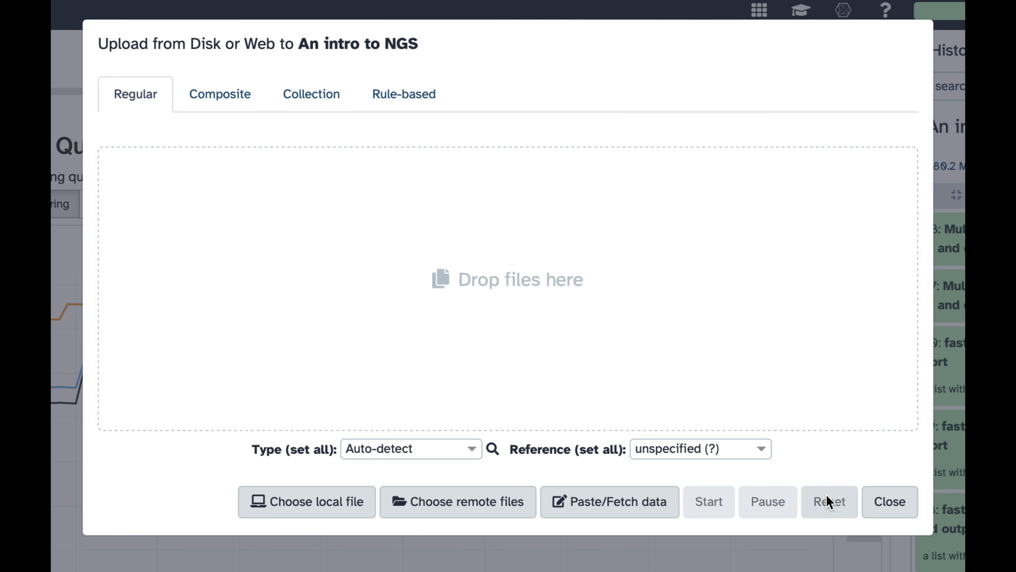
left_click(616, 505)
left_click(492, 278)
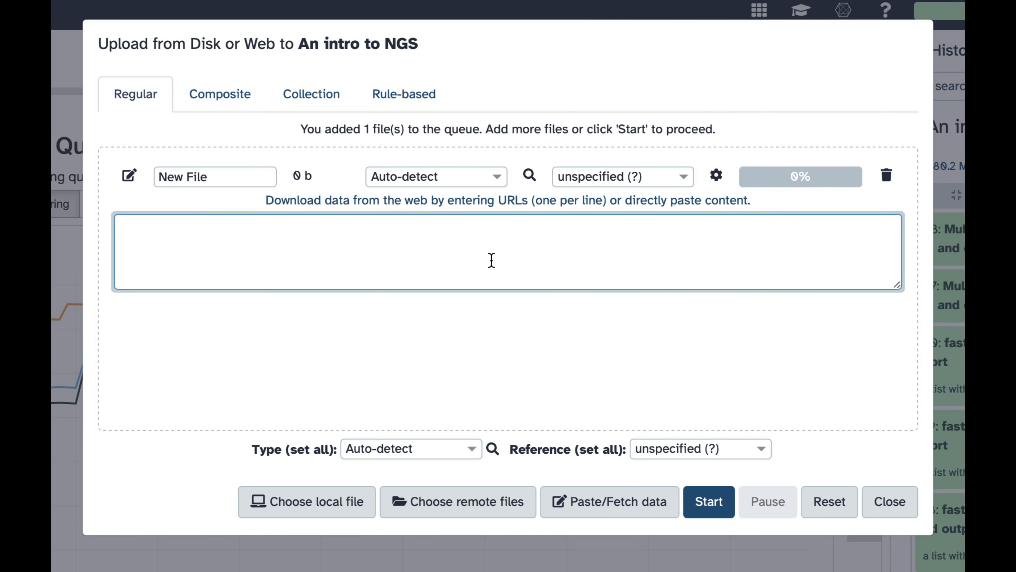
type("https://zenodo.org/records/15354240/files/GCF_000002765.6.fa.gz")
Set the new file's type to fasta.gz, upload it to the history and close the upload dialog.
left_click(469, 177)
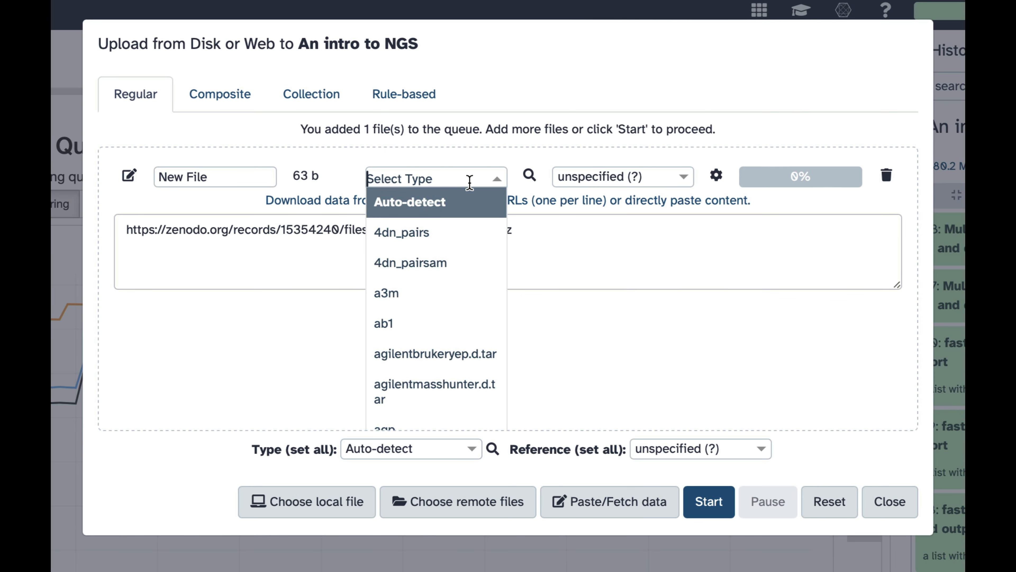
type("fasta")
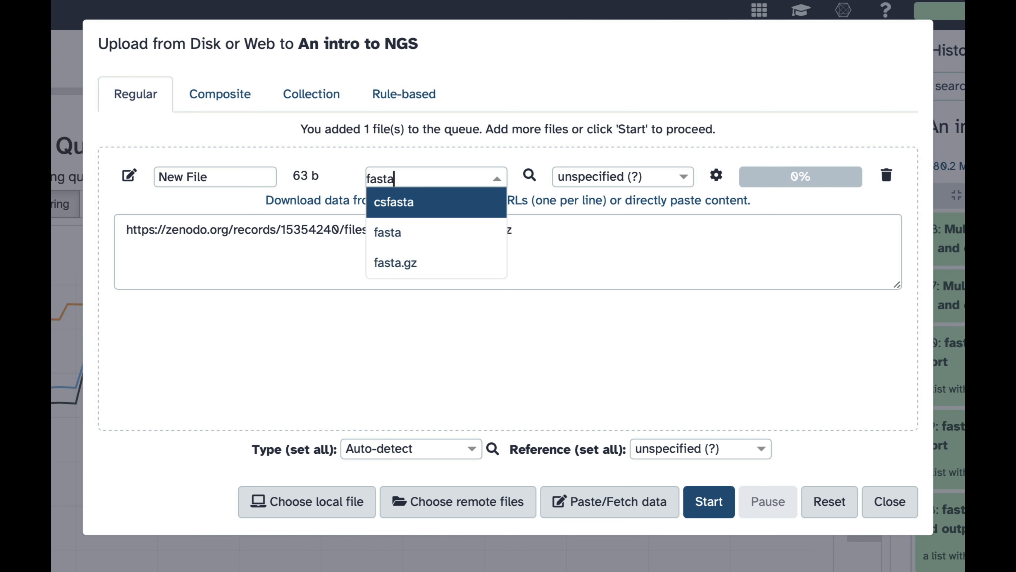
type(".gz")
left_click(456, 207)
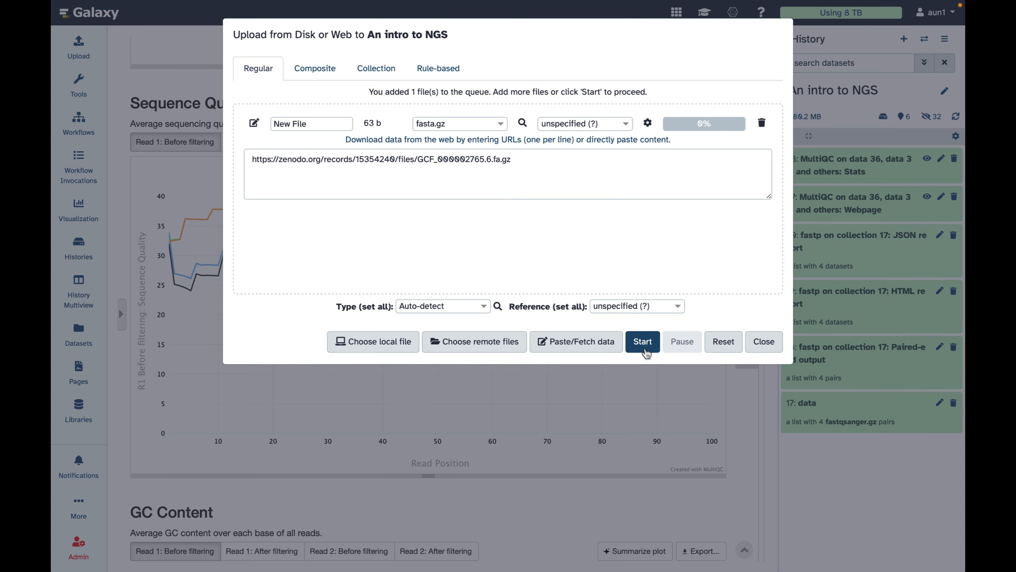
left_click(645, 351)
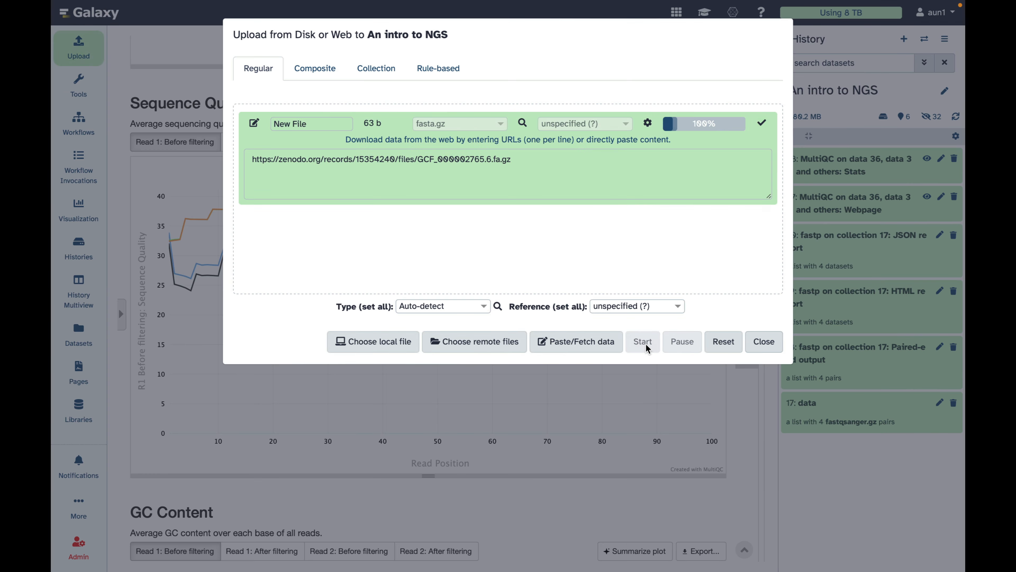
left_click(762, 346)
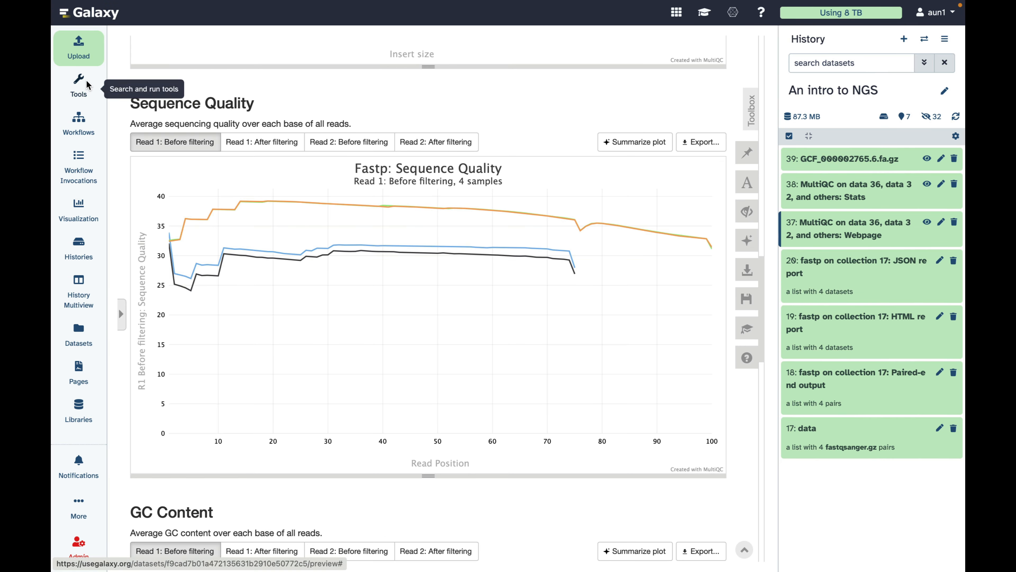
Search the tools for bra-mem2 and open the BWA-MEM2 tool that maps reads against a reference genome.
left_click(78, 84)
type("bra-mem")
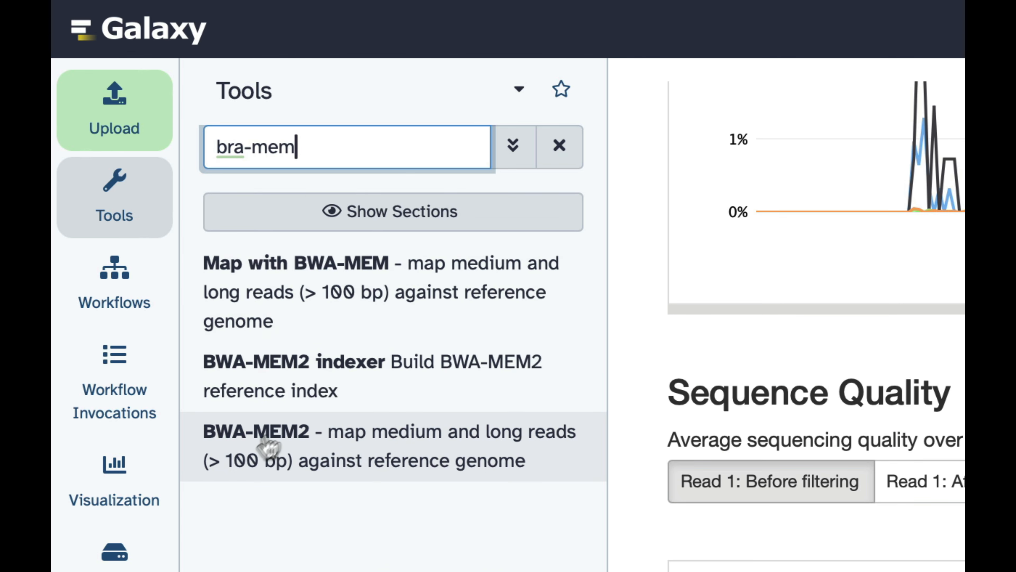
type("2")
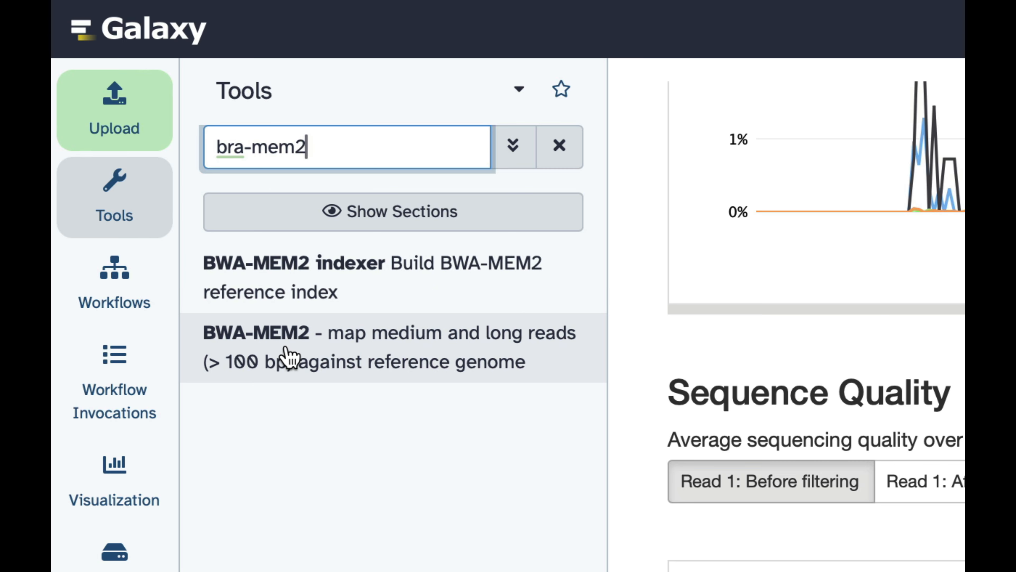
left_click(289, 356)
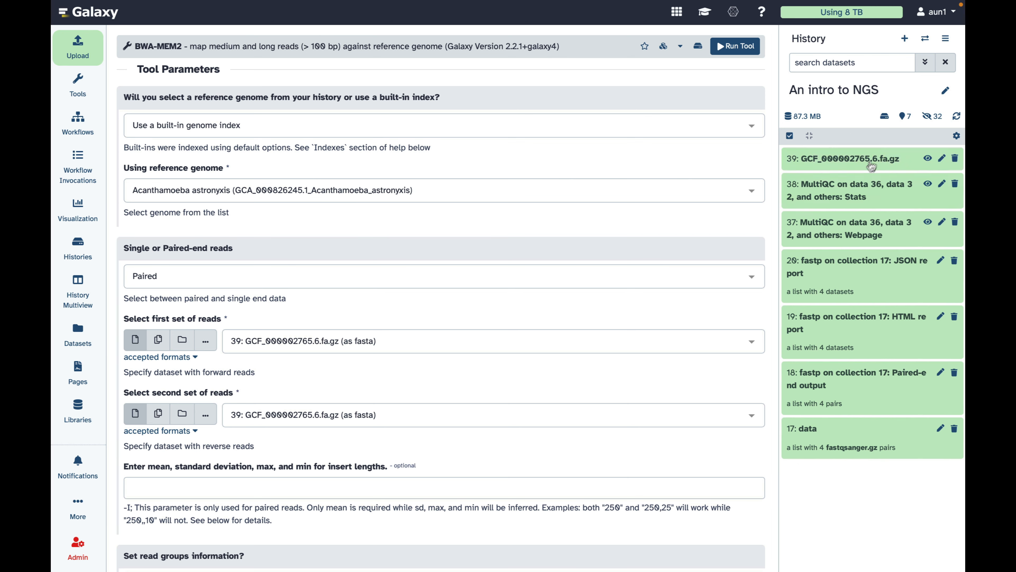
Make BWA-MEM2 use a reference from history, building the index if necessary, with GCF_000002765.6.fa.gz as the reference dataset.
left_click(265, 124)
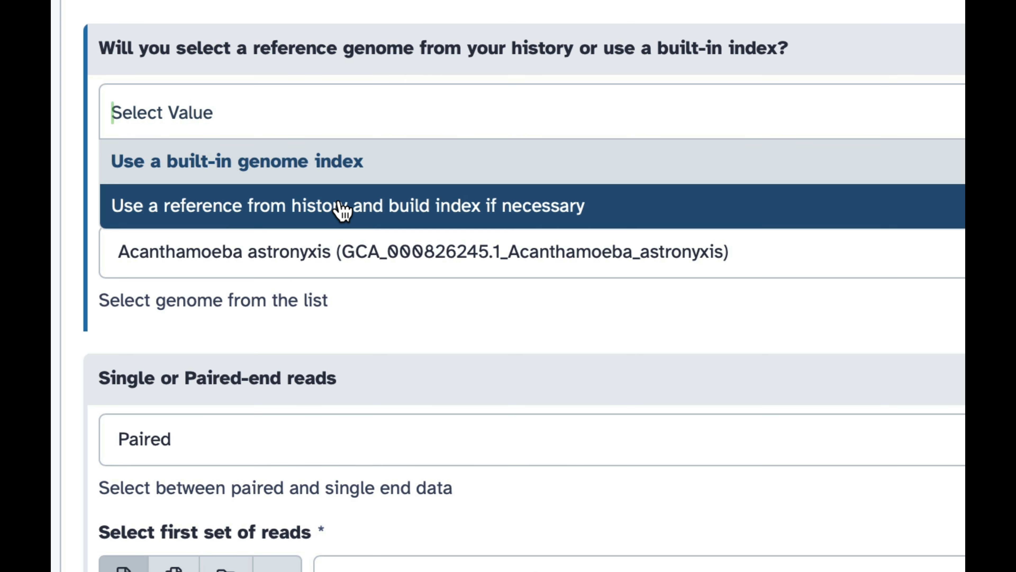
left_click(340, 209)
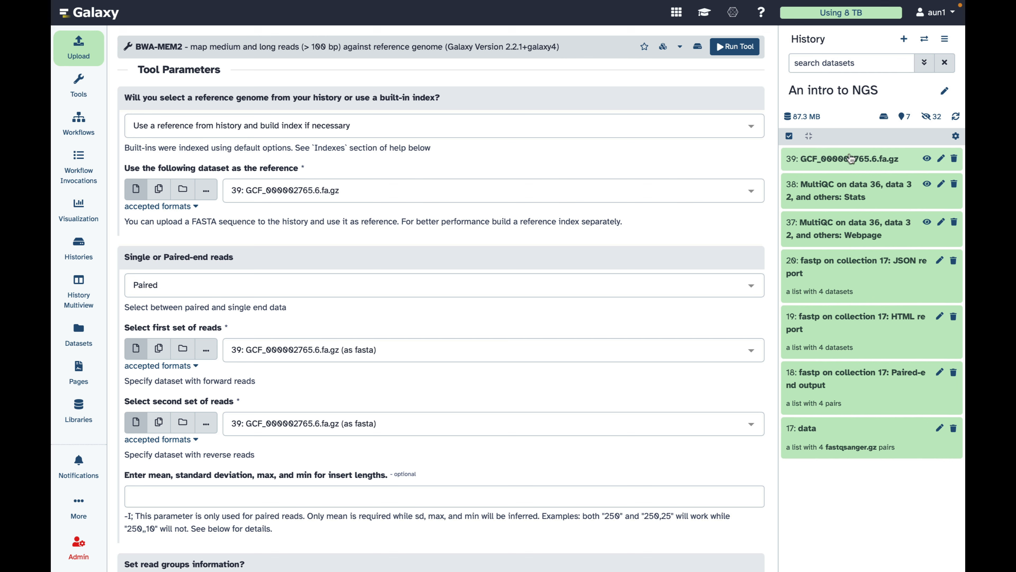
left_click_drag(851, 159, 548, 188)
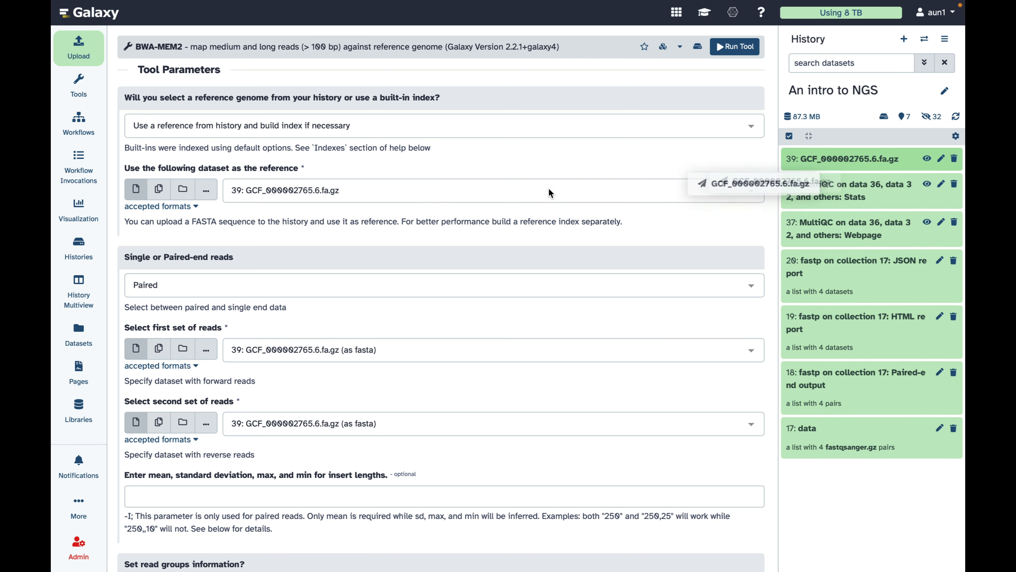
left_click_drag(811, 162, 272, 207)
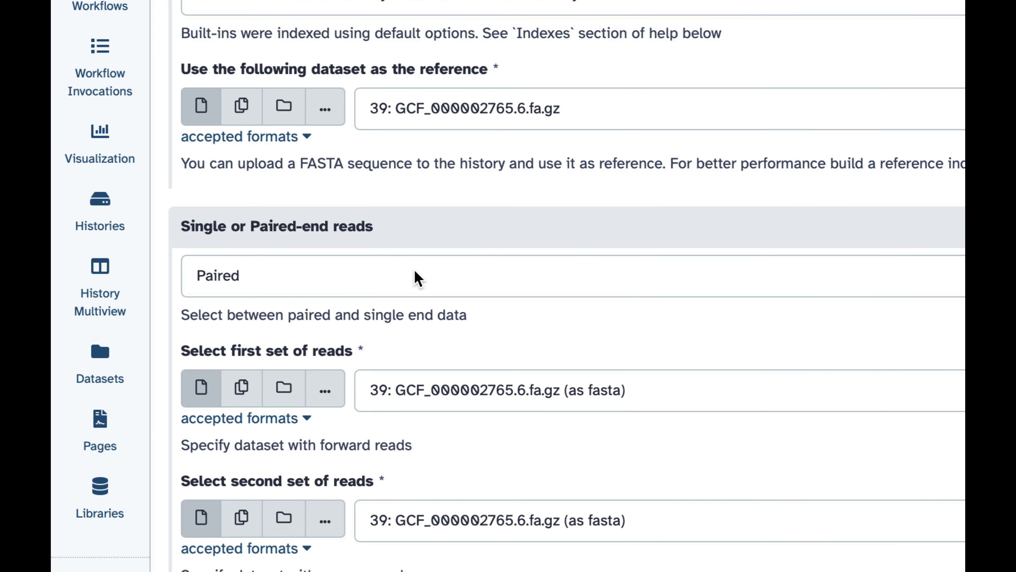
Set the read type to Paired Collection with the fastp paired-end output as input, and run BWA-MEM2.
left_click(416, 277)
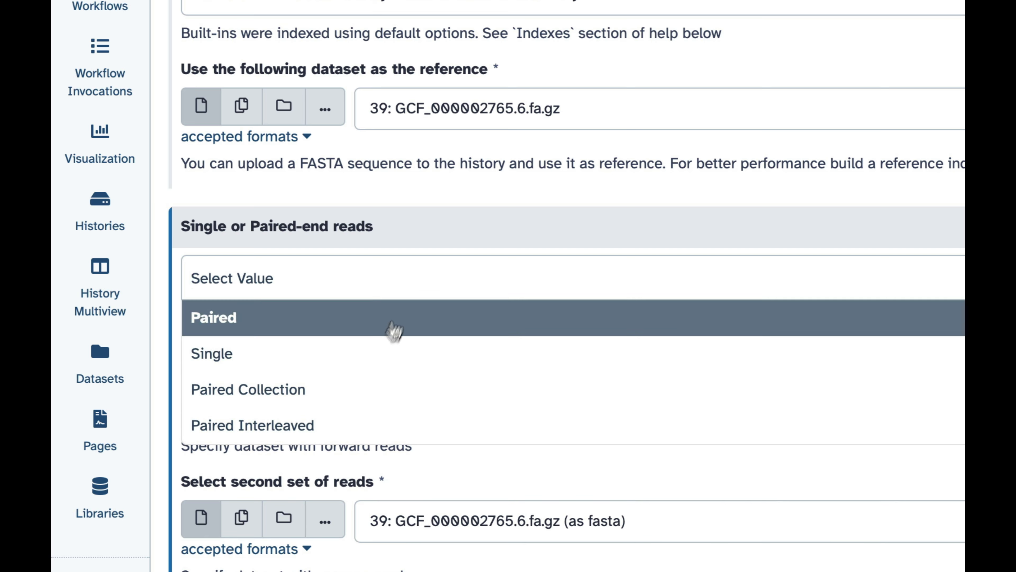
left_click(358, 389)
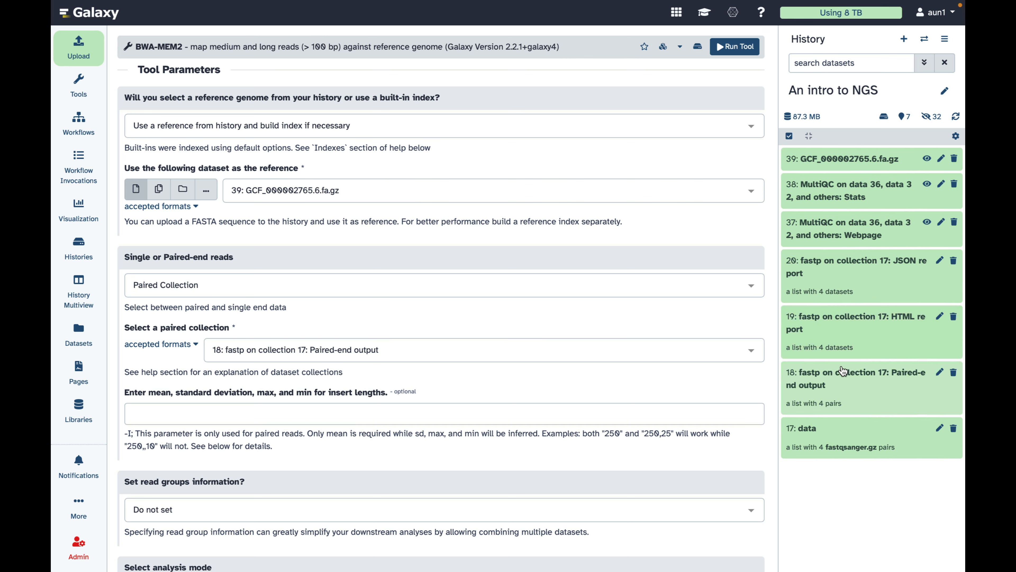
left_click_drag(842, 375, 346, 341)
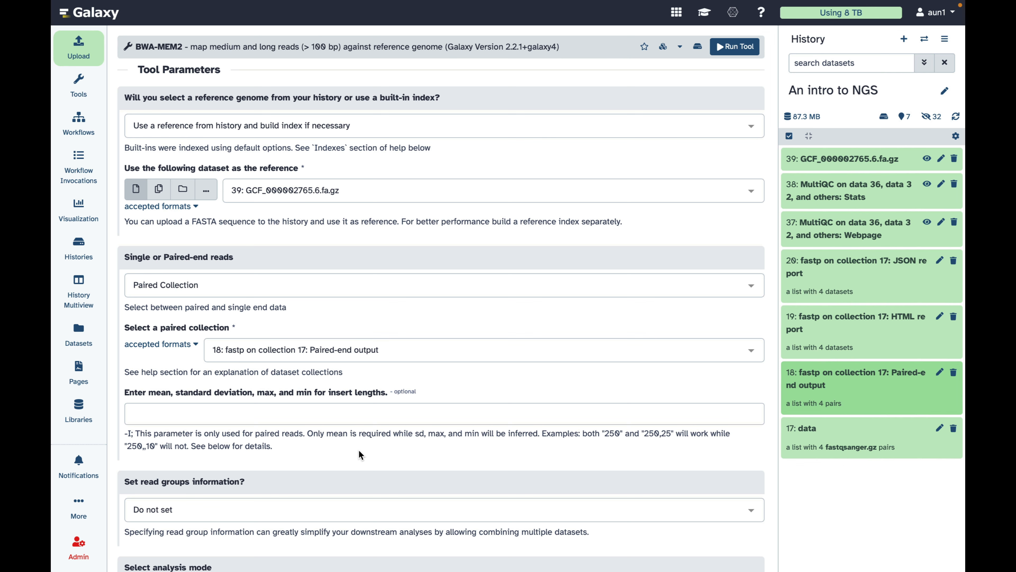
left_click(725, 48)
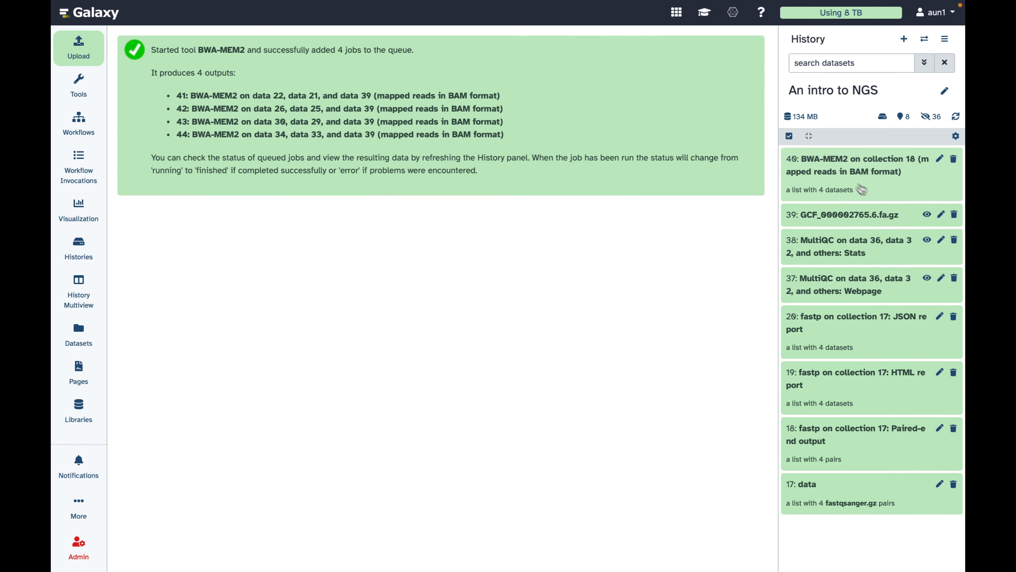
Look inside the BWA-MEM2 mapped reads collection and examine the details of each sample's BAM dataset.
left_click(842, 163)
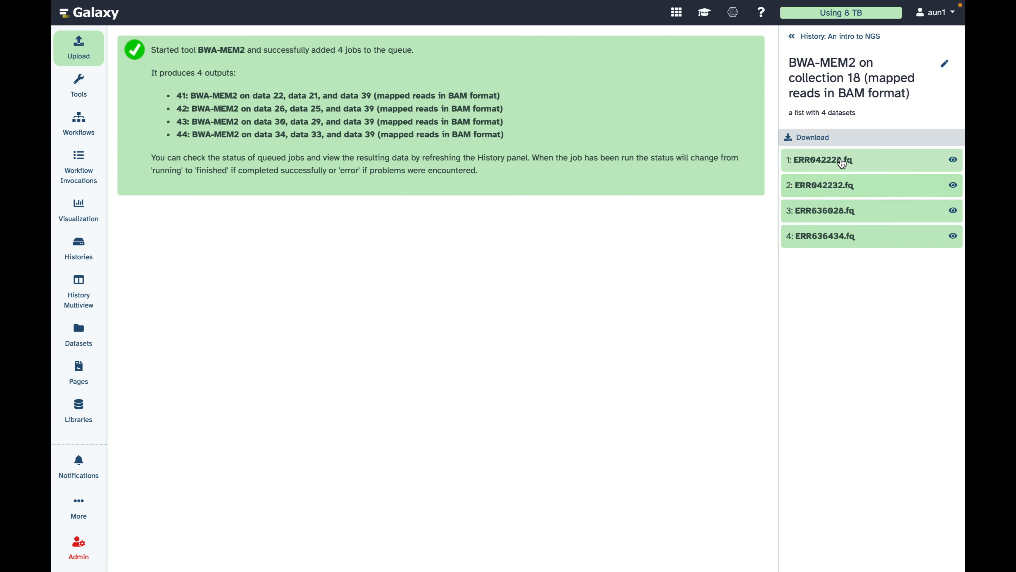
left_click(819, 237)
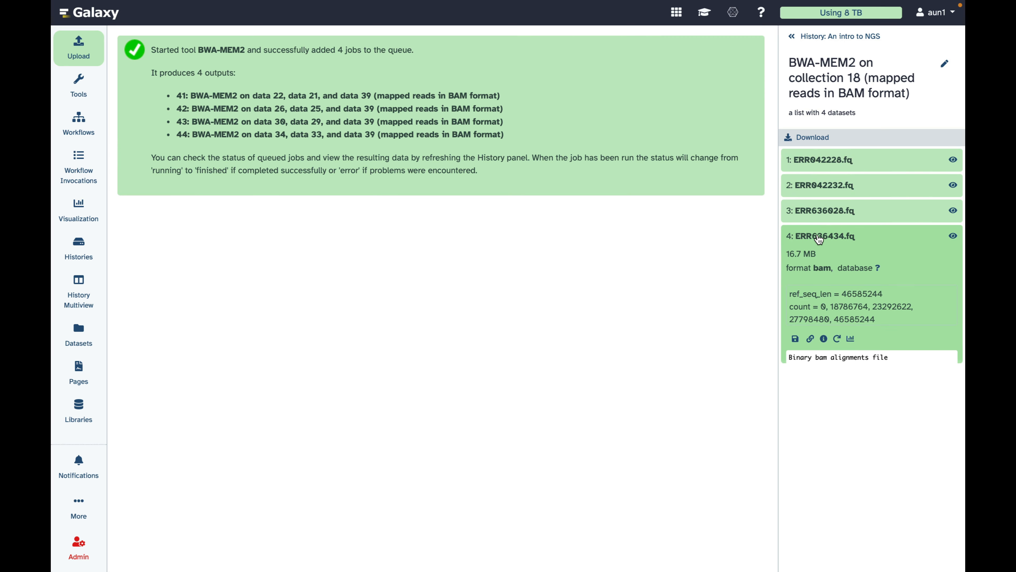
left_click(823, 212)
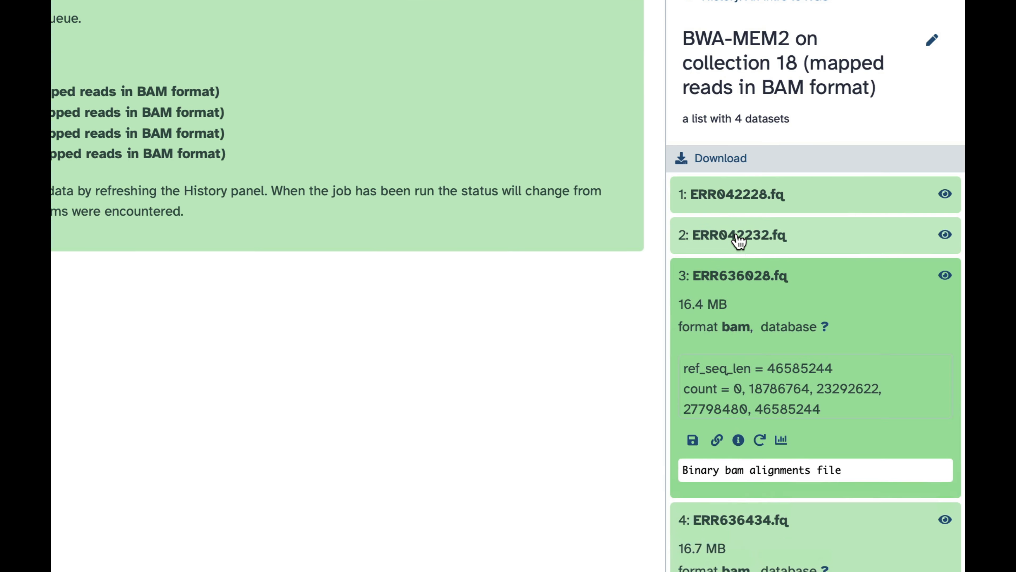
left_click(823, 188)
left_click(737, 197)
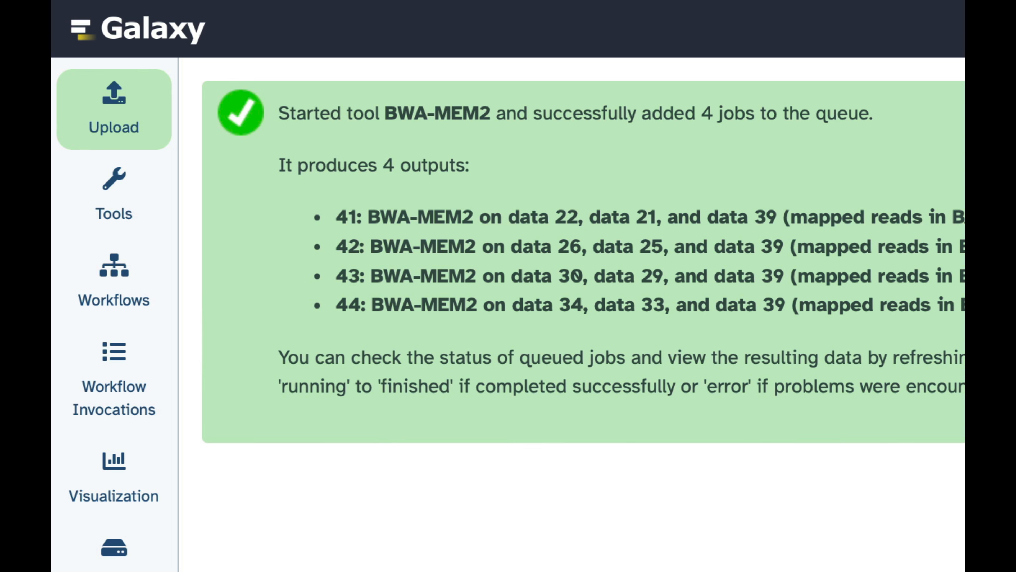
Search the tools for mark, open the MarkDuplicates tool and hide the tool list.
left_click(114, 206)
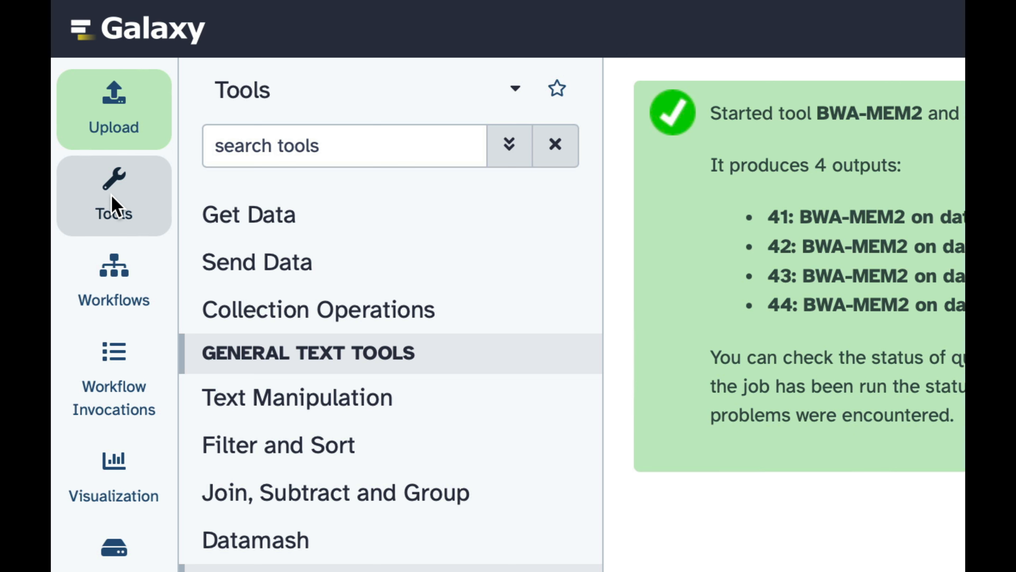
left_click(374, 152)
type("m")
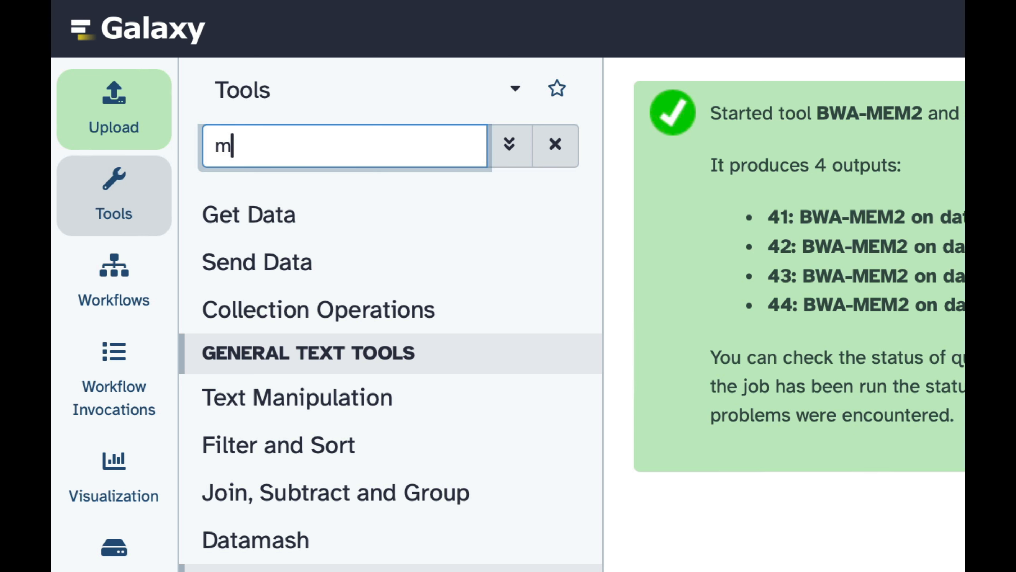
type("ark")
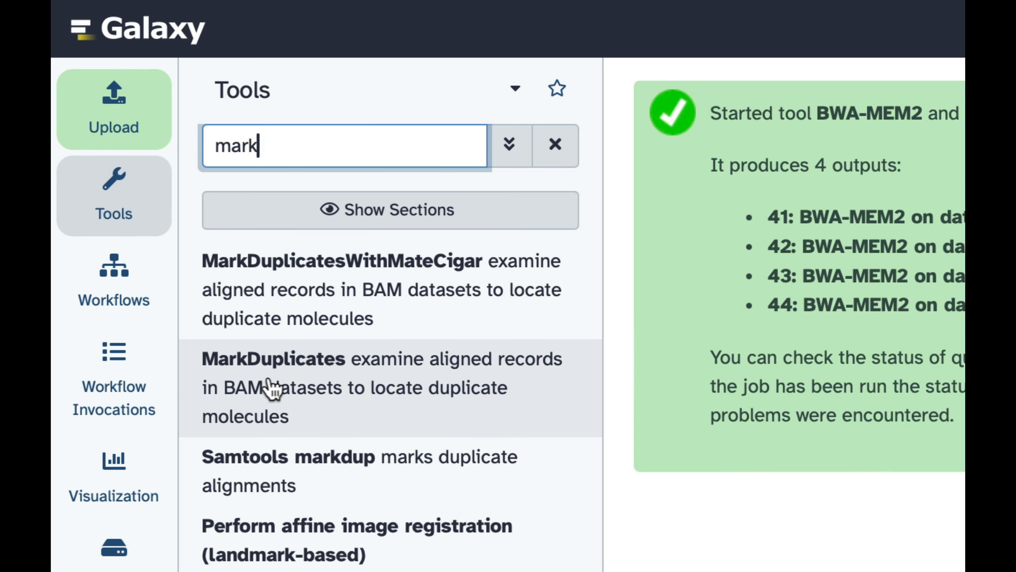
left_click(297, 383)
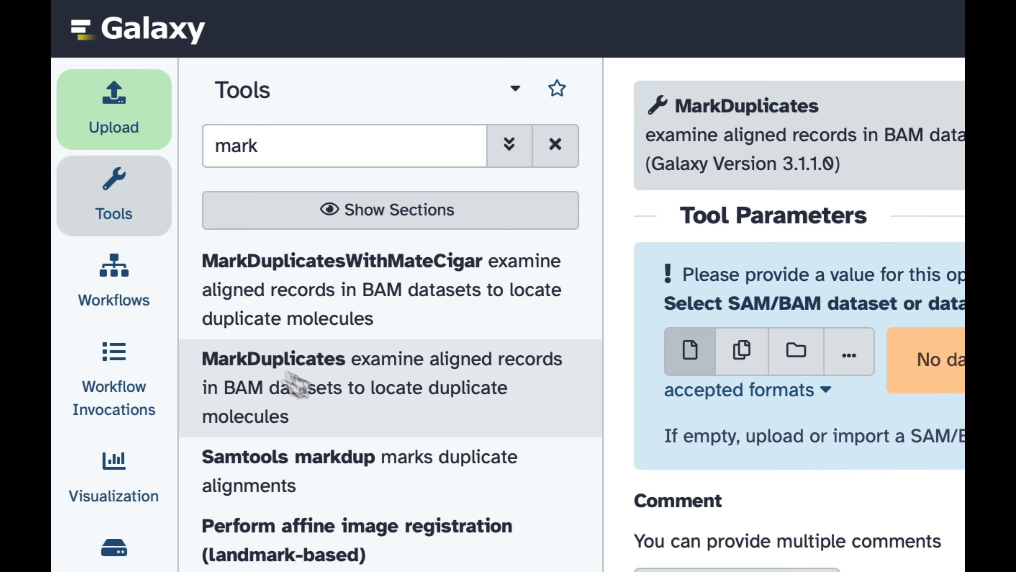
left_click(109, 212)
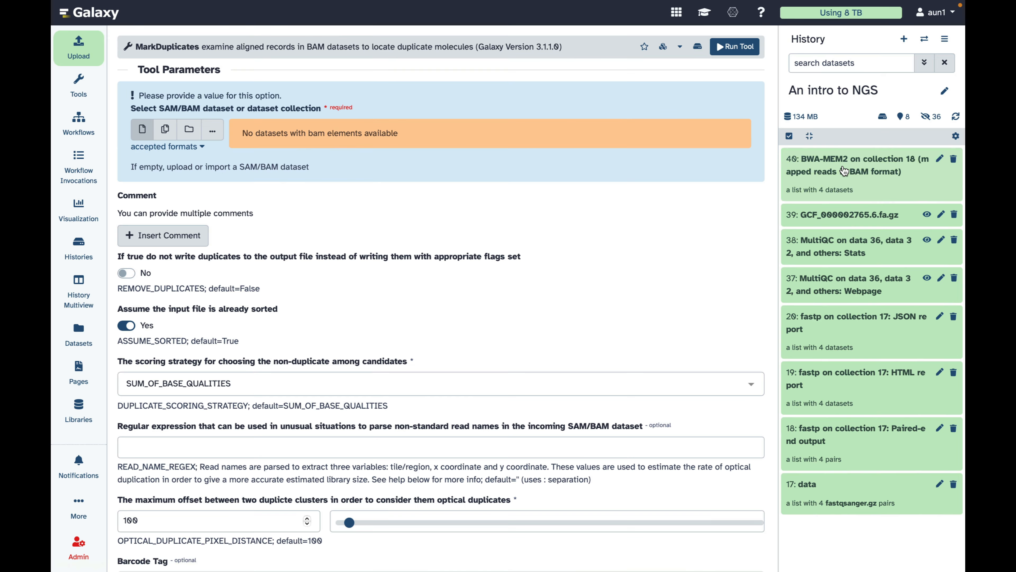
Run MarkDuplicates on the BWA-MEM2 mapped reads collection with REMOVE_DUPLICATES set to Yes, and look inside its BAM output collection.
left_click_drag(844, 171, 435, 146)
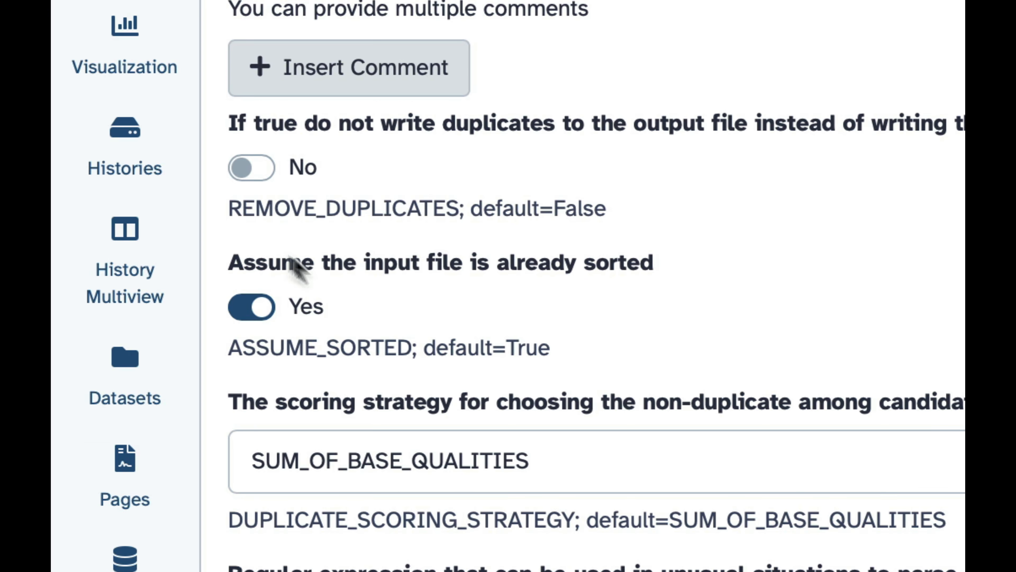
left_click(262, 176)
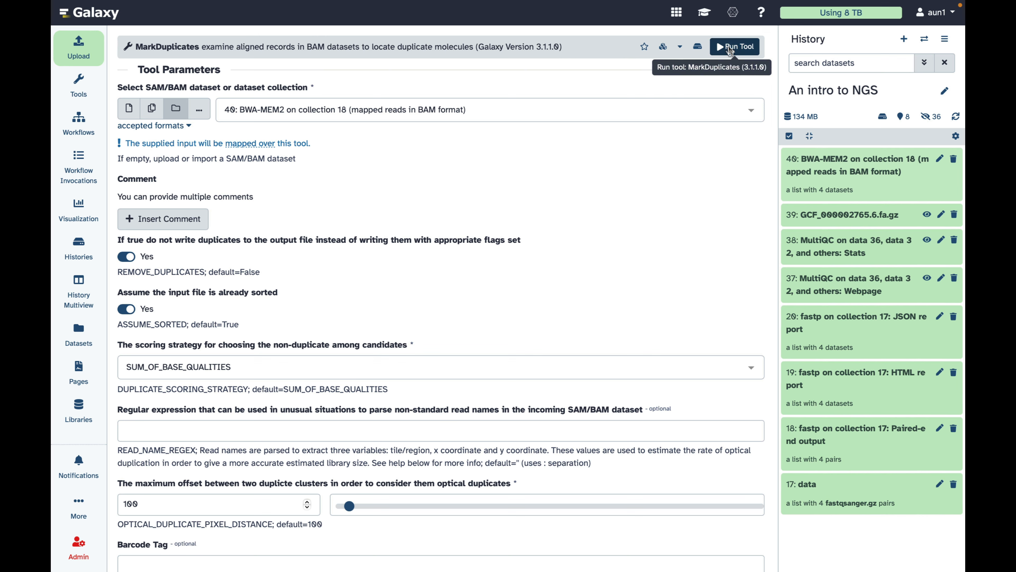
left_click(730, 47)
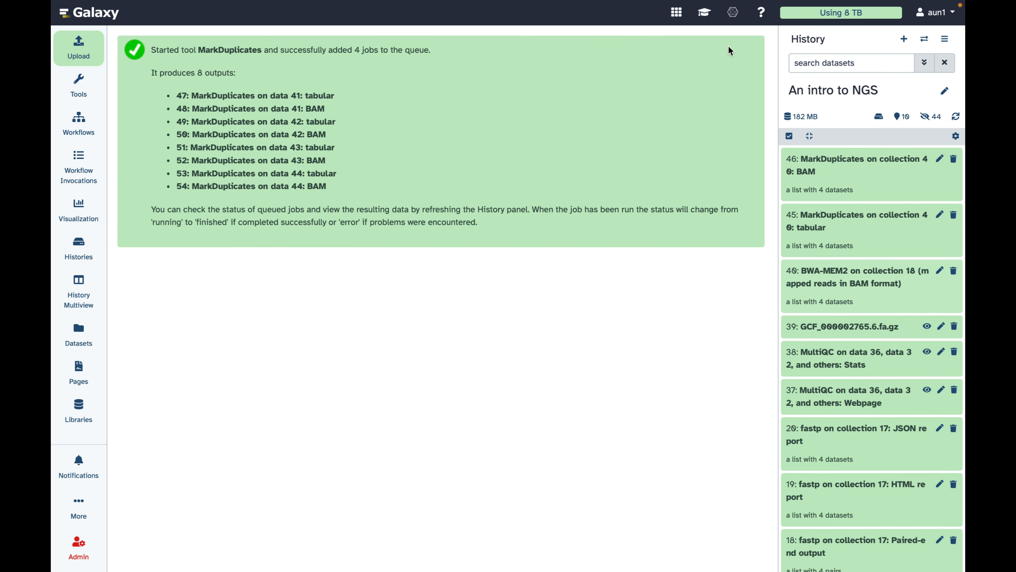
left_click(827, 162)
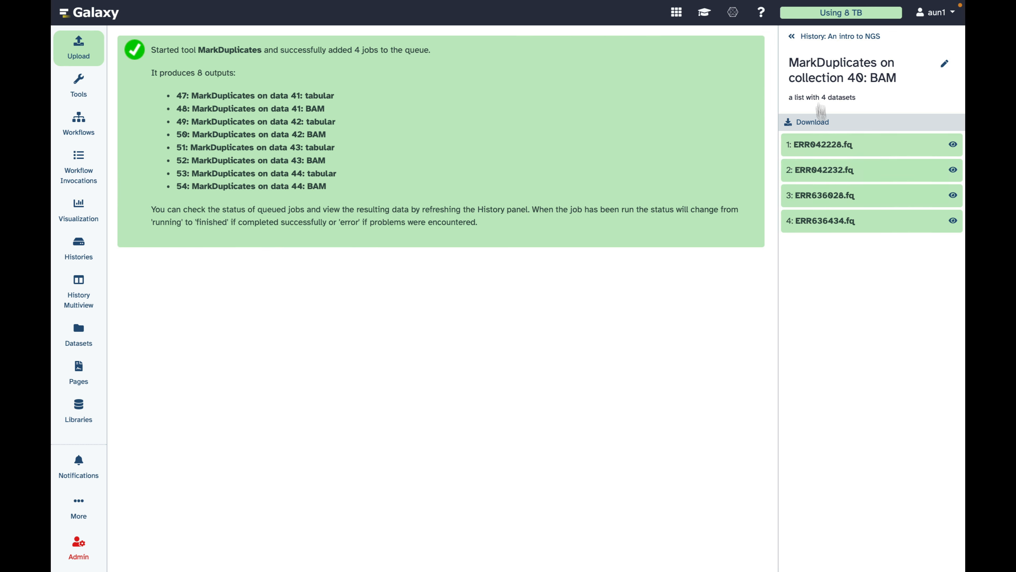
left_click(819, 40)
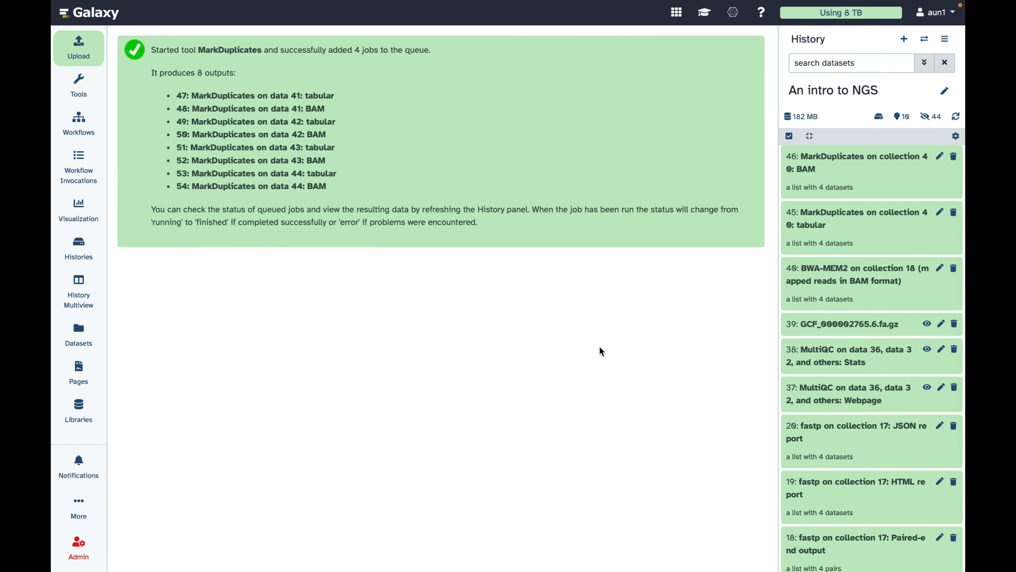
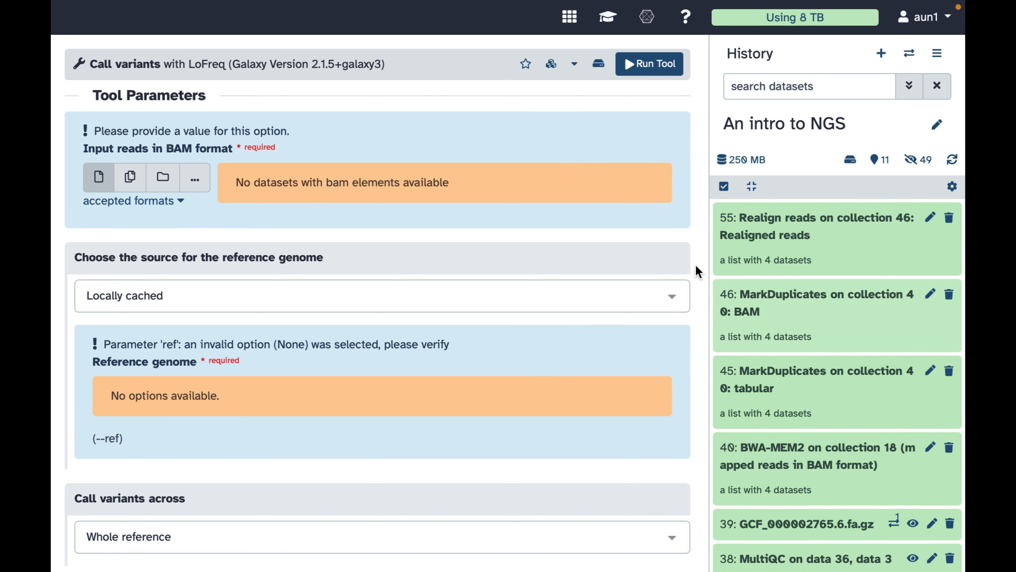
Use the Realigned reads collection as LoFreq's BAM input and take the reference GCF_000002765.6.fa.gz from the history.
left_click_drag(788, 226, 307, 185)
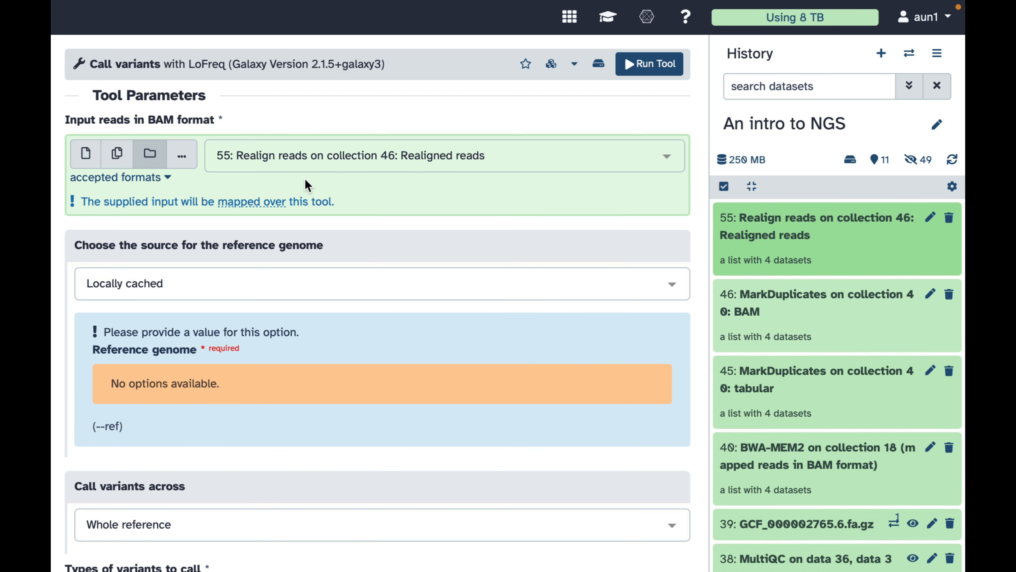
left_click(292, 277)
left_click(243, 339)
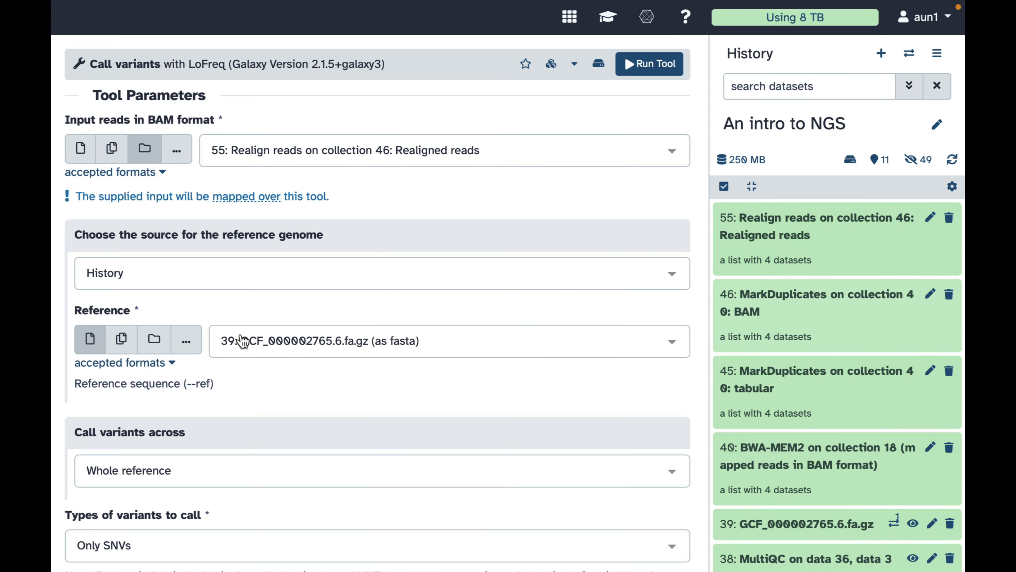
Set the types of variants to call to SNVs and indels.
scroll(260, 396, "down", 5)
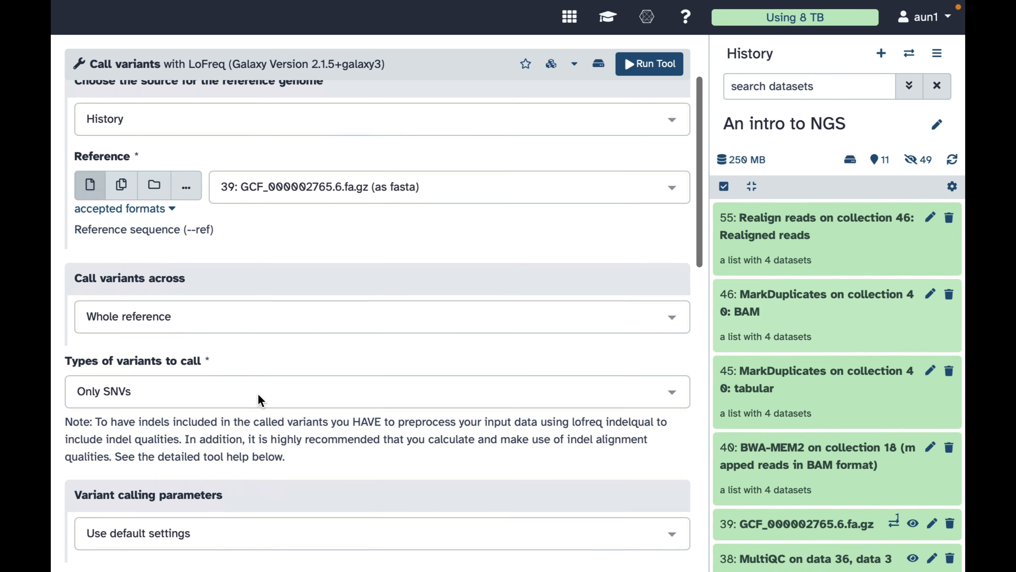
scroll(259, 394, "down", 1)
left_click(204, 271)
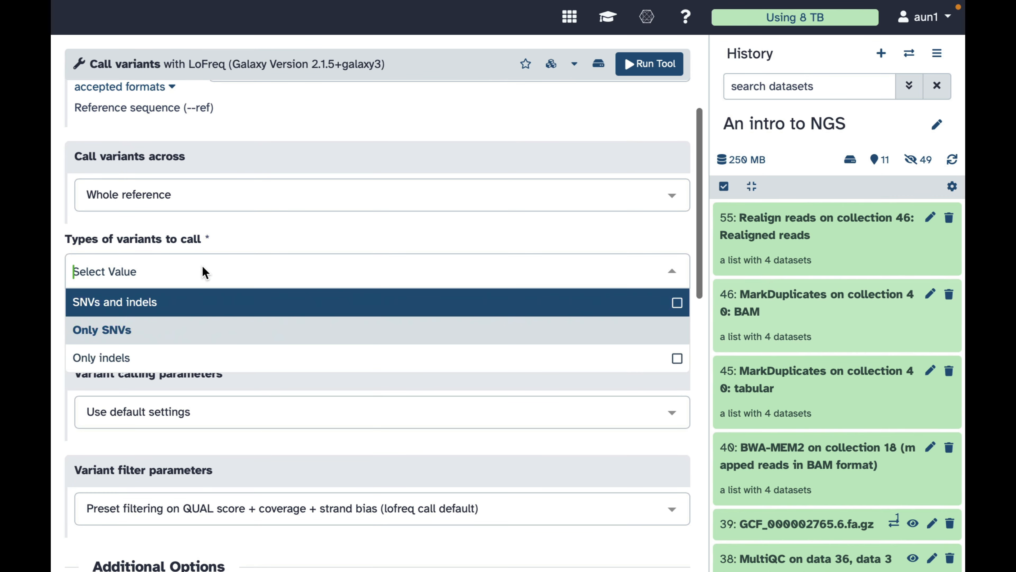
left_click(182, 302)
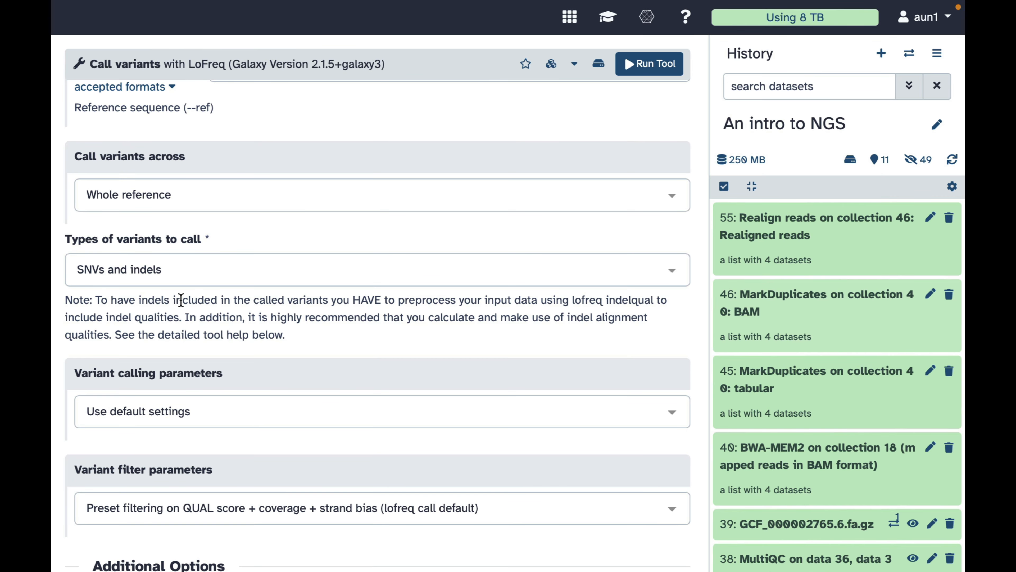
Switch the variant calling parameters to Configure settings and set the minimal coverage to 10.
scroll(181, 300, "down", 3)
left_click(184, 302)
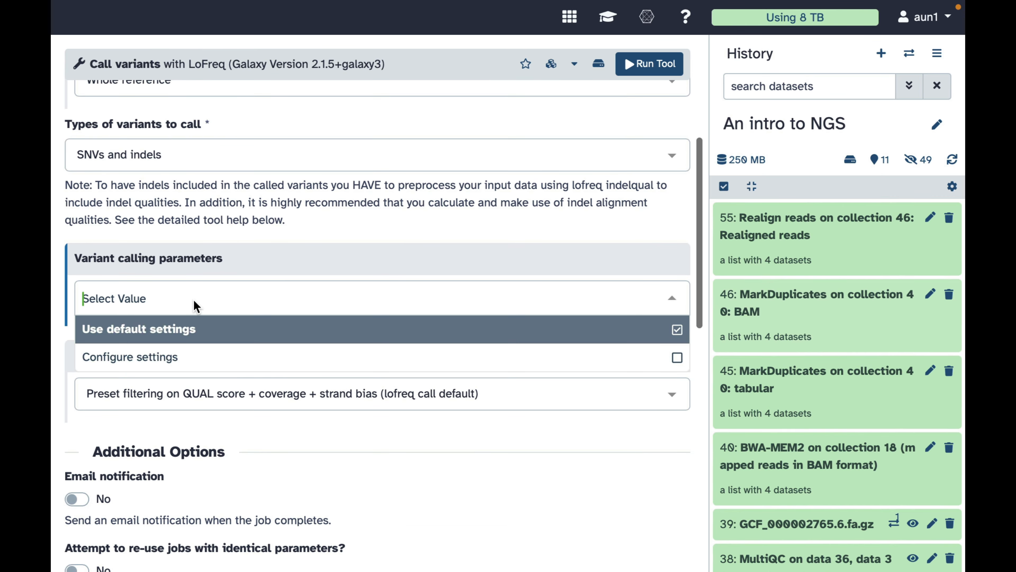
left_click(179, 351)
left_click(156, 401)
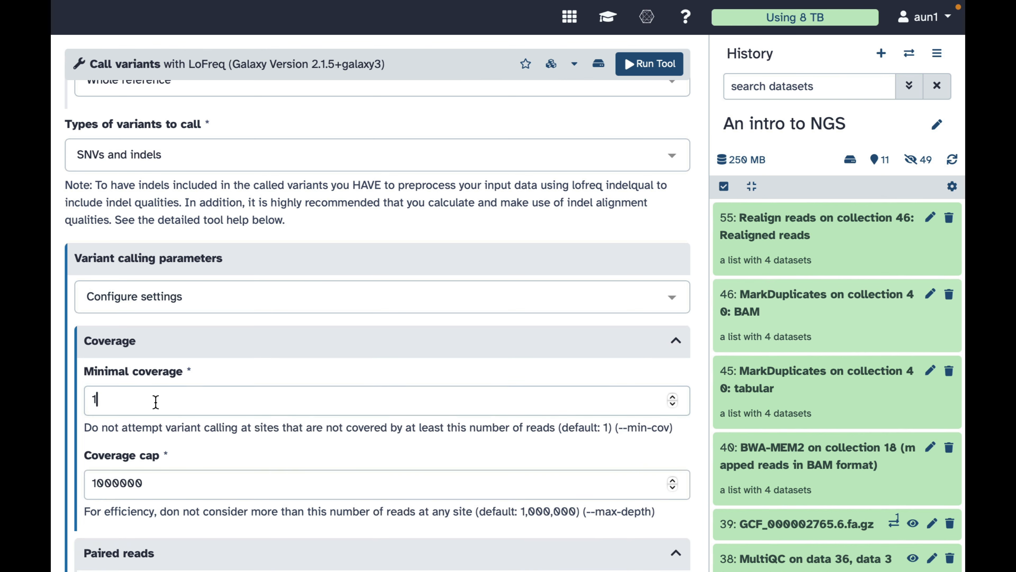
type("0")
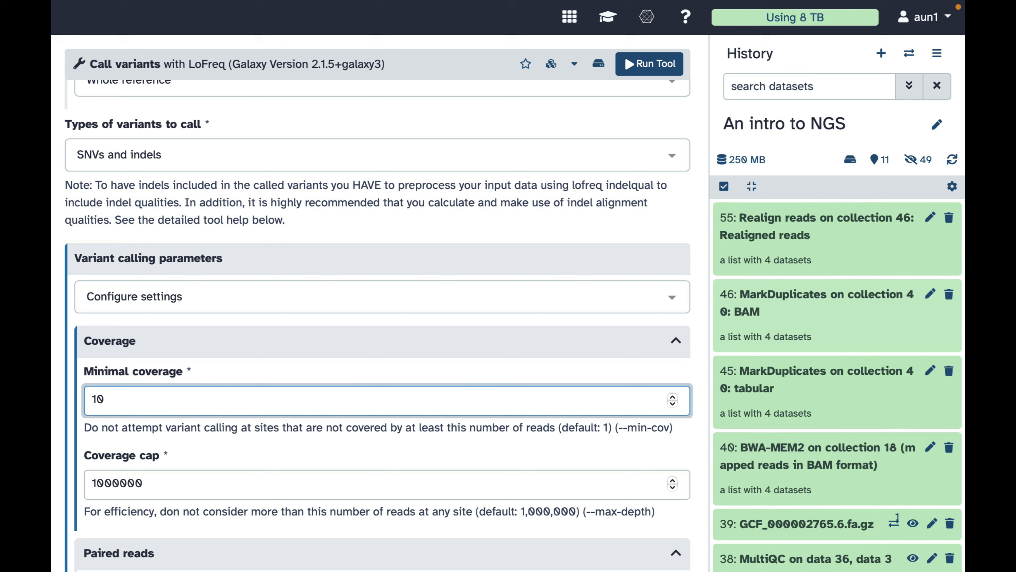
Set the minimum baseQ and the minimum baseQ for alternate bases to 20.
scroll(383, 324, "down", 6)
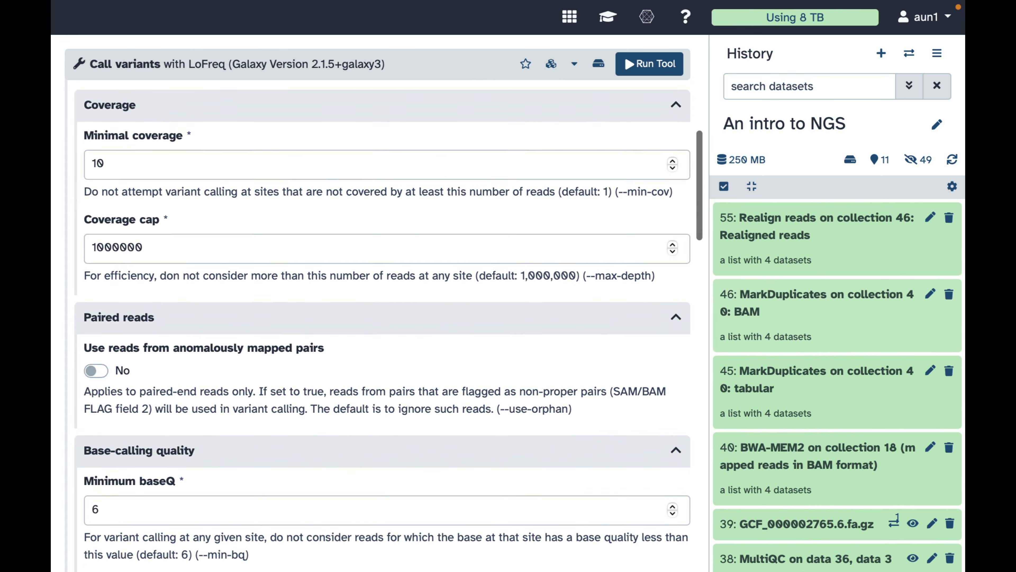
double_click(115, 495)
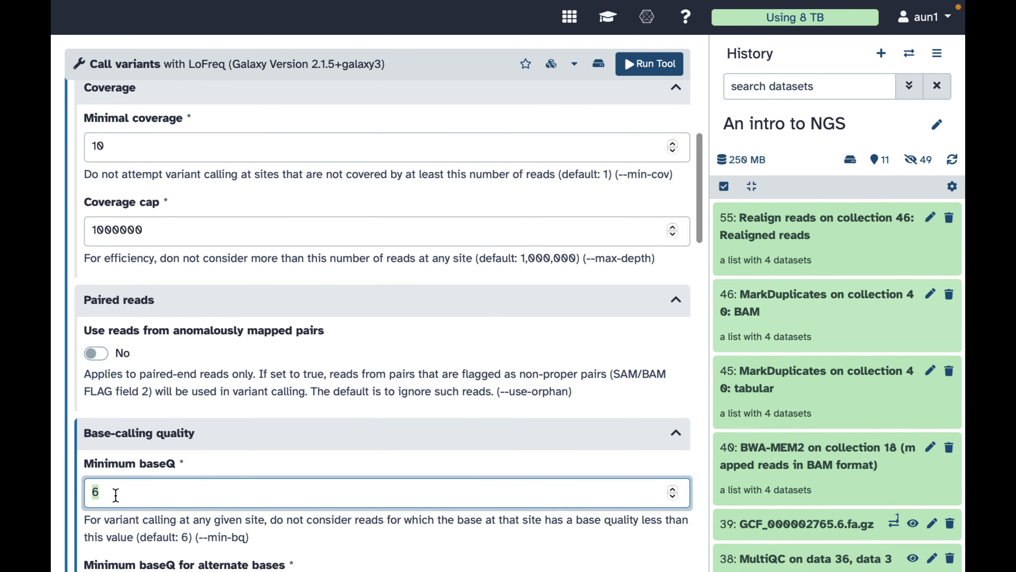
type("20")
key("Tab")
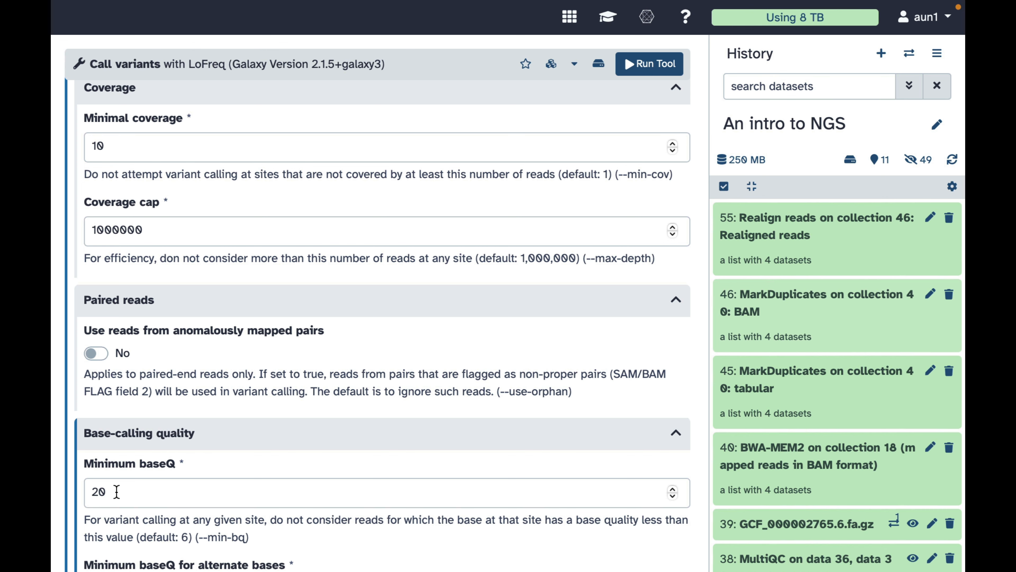
Set the minimum mapping quality to 20 and run the LoFreq Call variants tool.
scroll(116, 491, "down", 15)
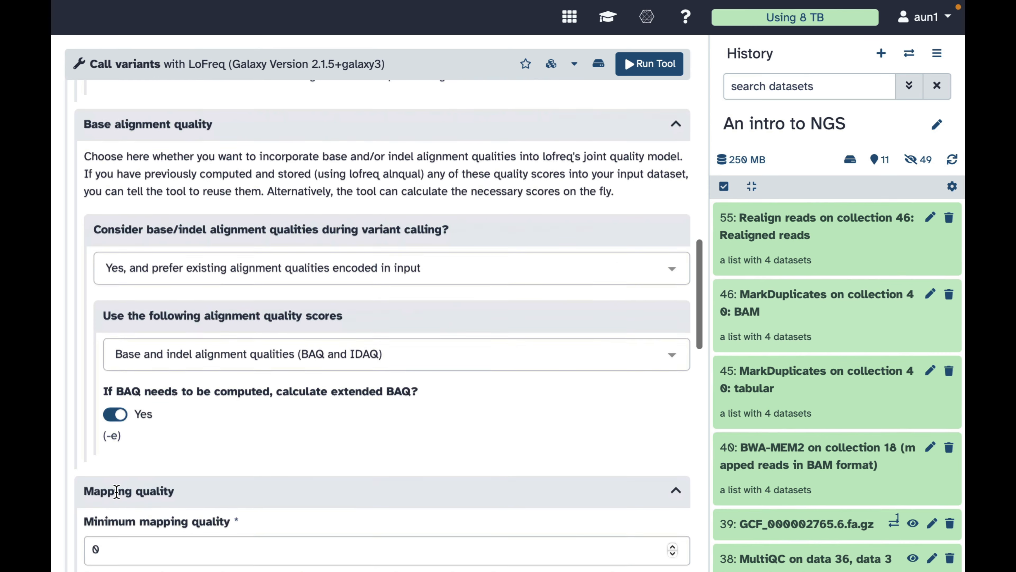
double_click(116, 533)
type("20")
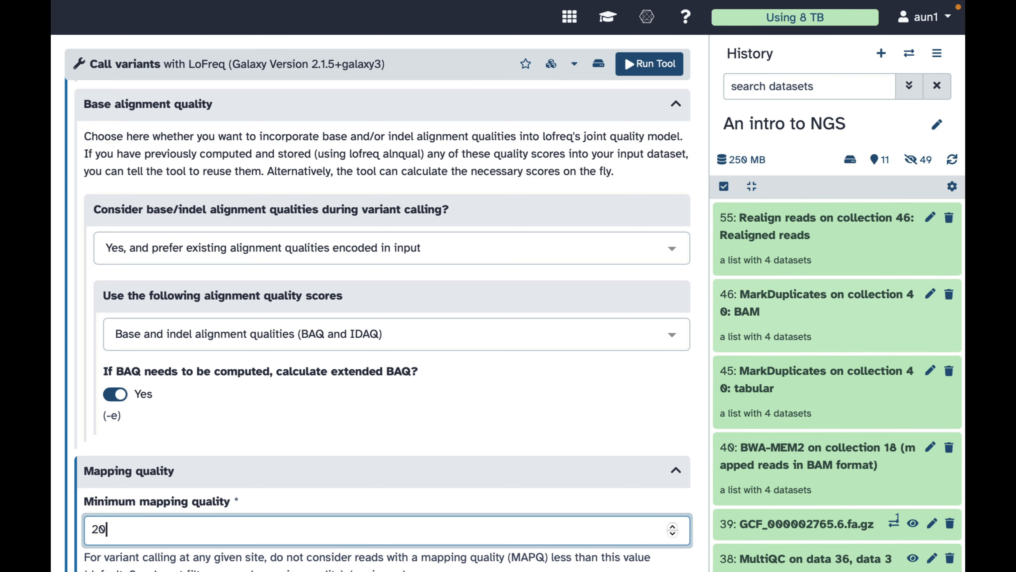
scroll(383, 324, "up", 20)
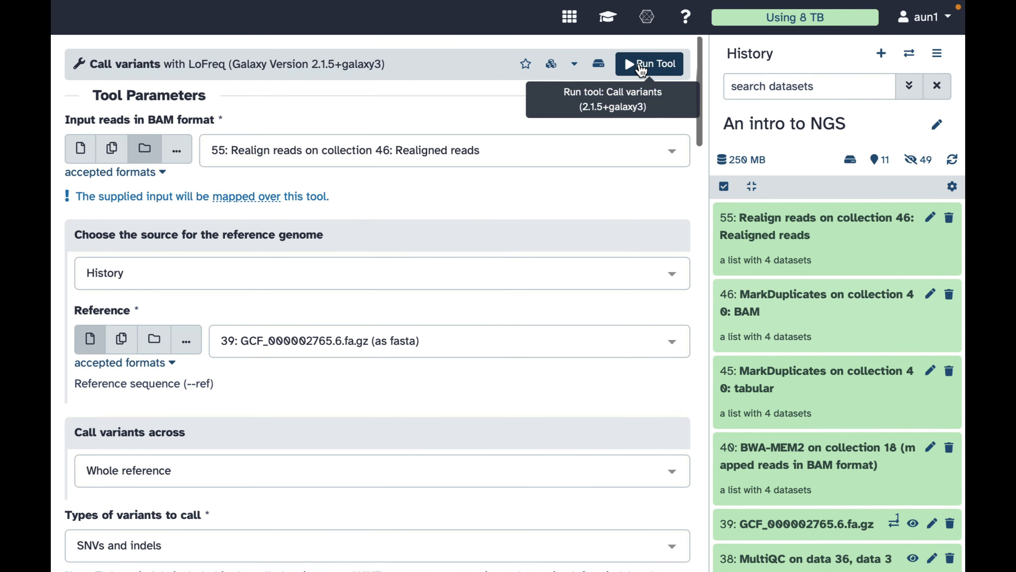
left_click(640, 66)
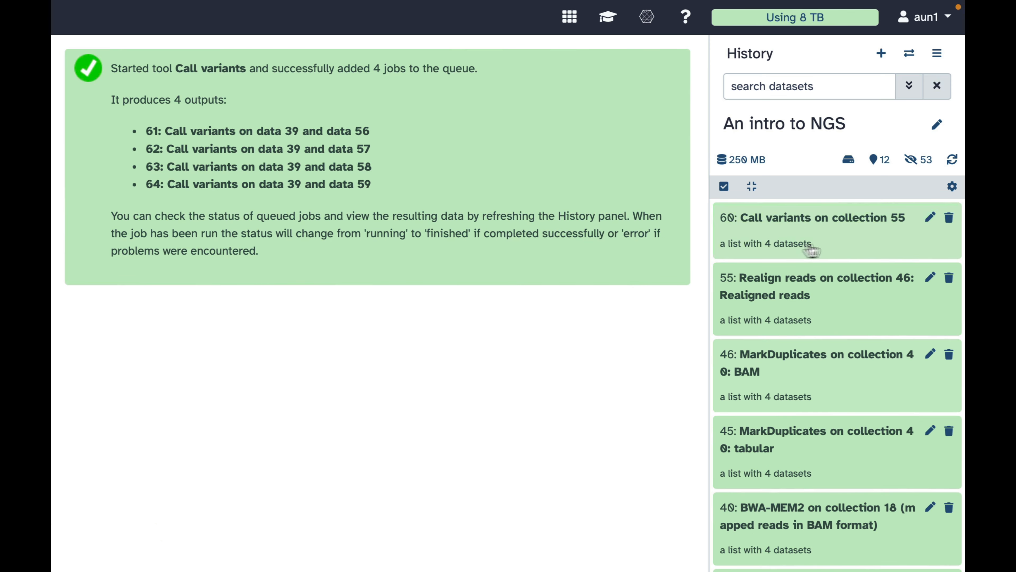
Look inside the Call variants output collection and view the contents of the ERR636434.fq VCF dataset.
left_click(769, 227)
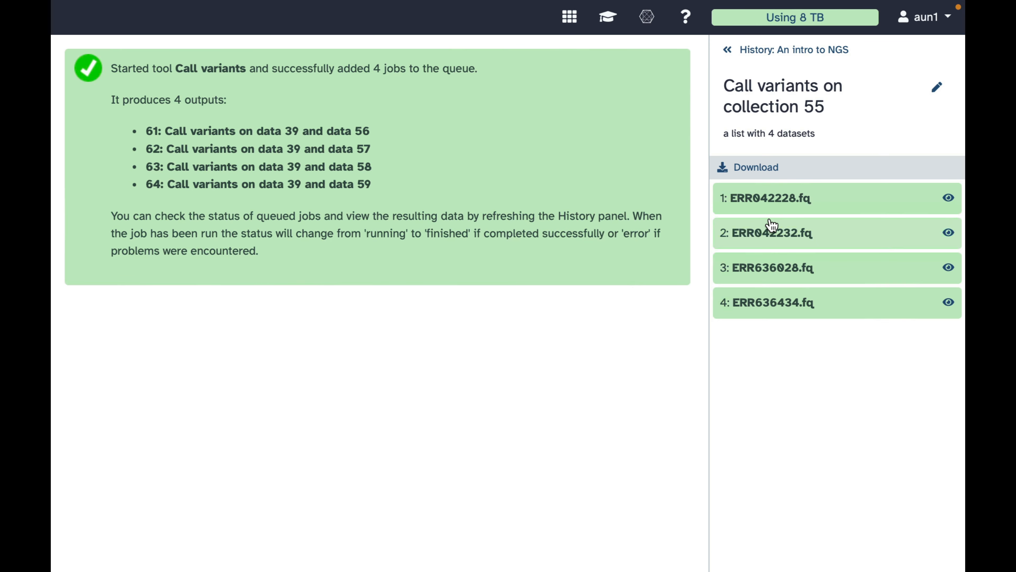
left_click(773, 303)
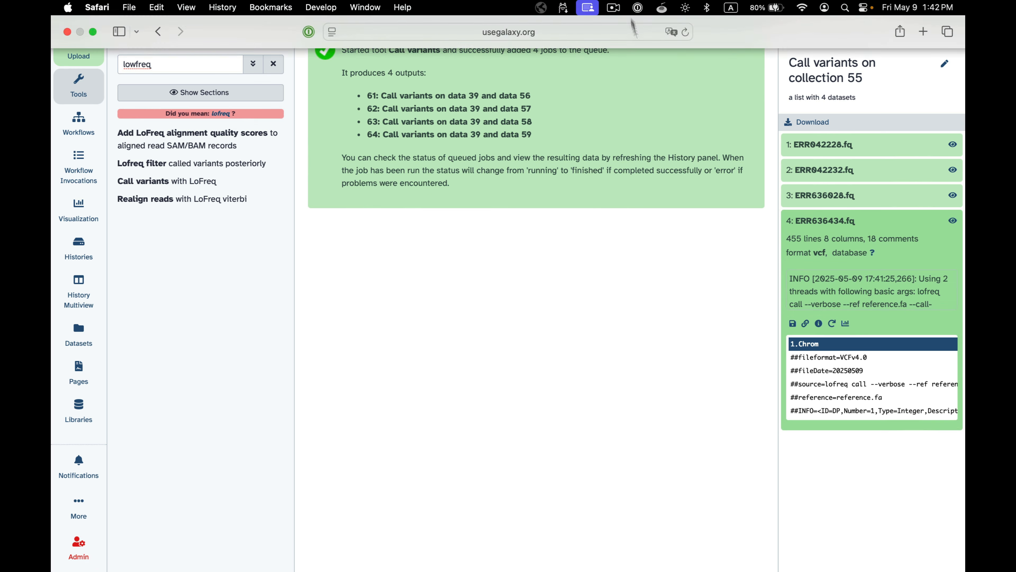
left_click(952, 223)
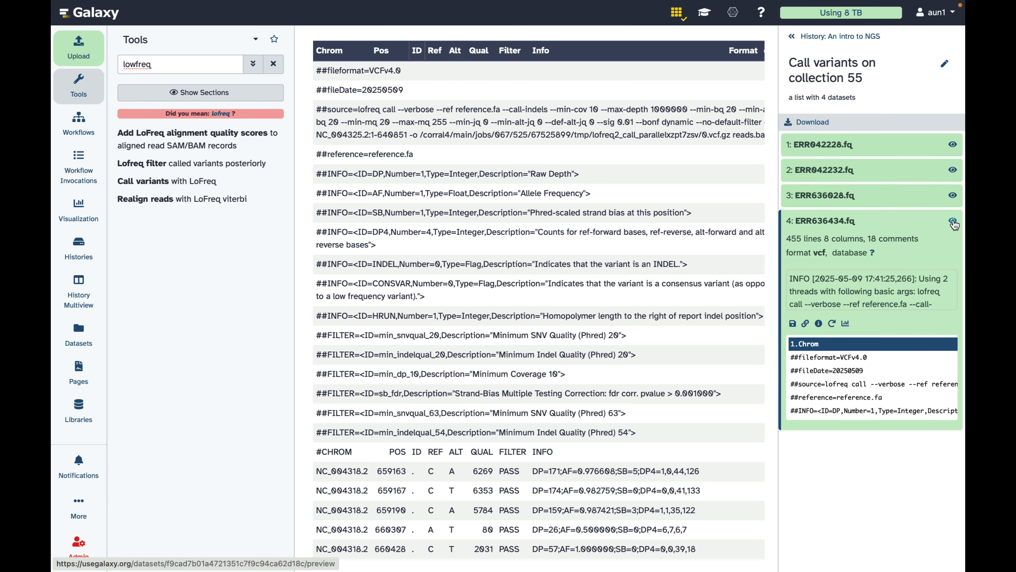
Open the ERR636434.fq and ERR636028.fq variant datasets in separate windows and maximise the ERR636028.fq window.
left_click(953, 222)
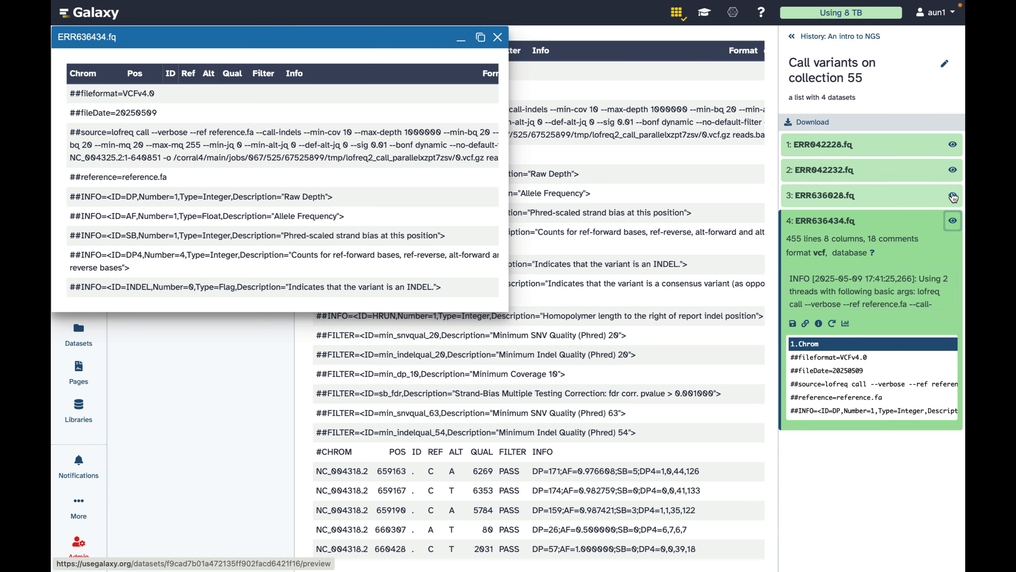
left_click(952, 197)
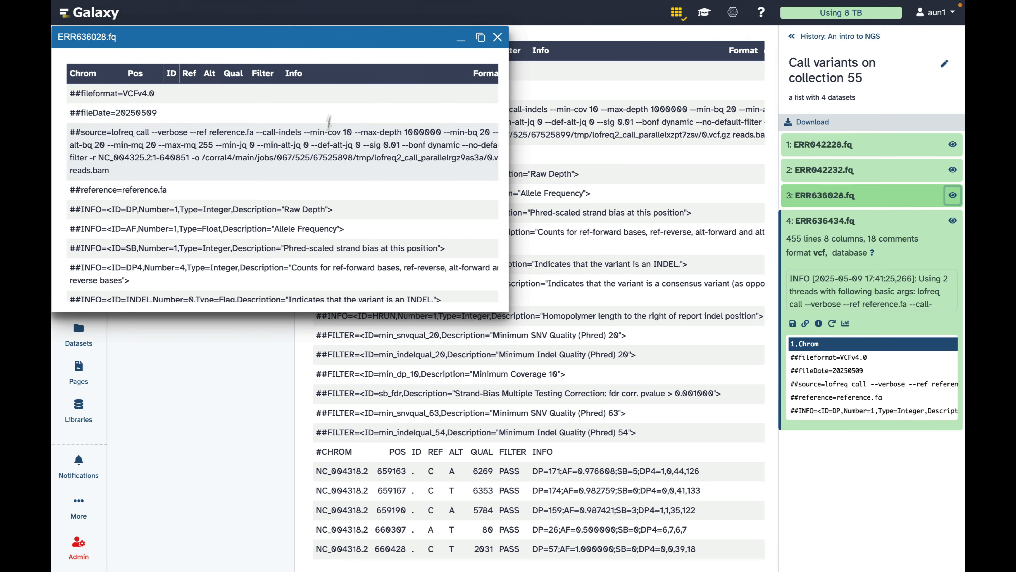
left_click_drag(342, 40, 541, 223)
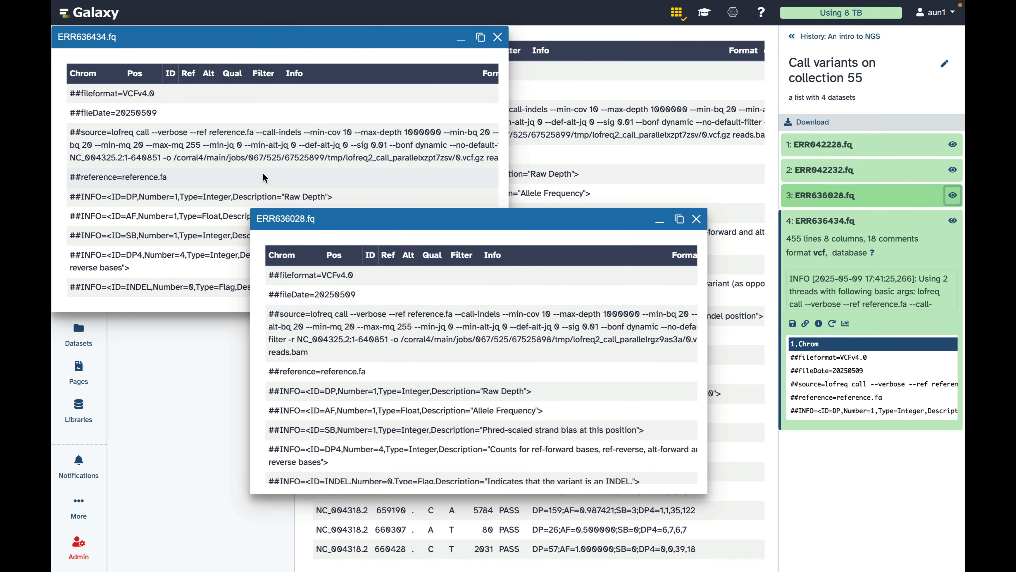
left_click(679, 219)
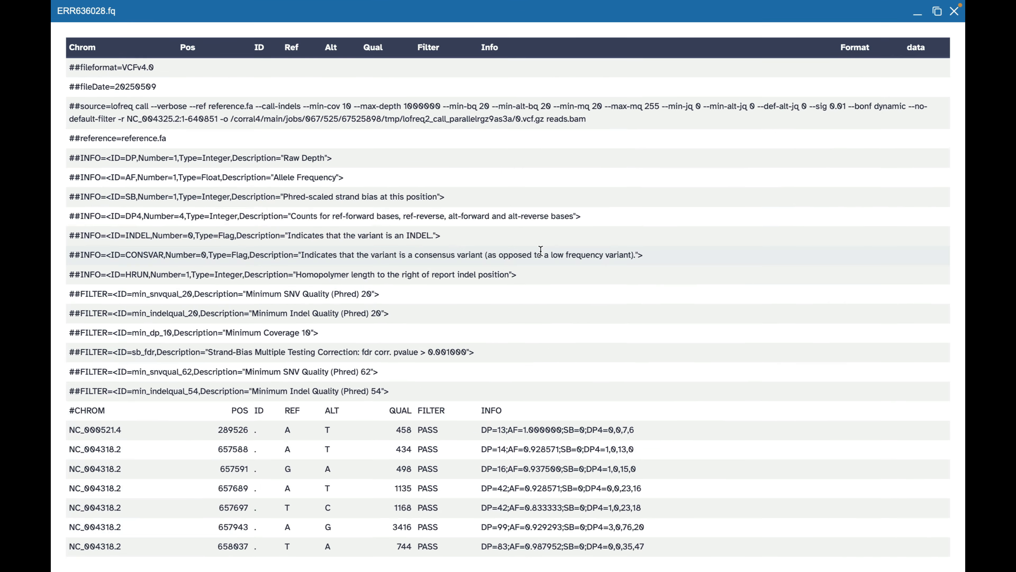
Examine the ERR636028.fq variant list, including the reference and alternate bases, quality and allele frequency of each variant.
scroll(540, 250, "down", 10)
scroll(540, 250, "up", 4)
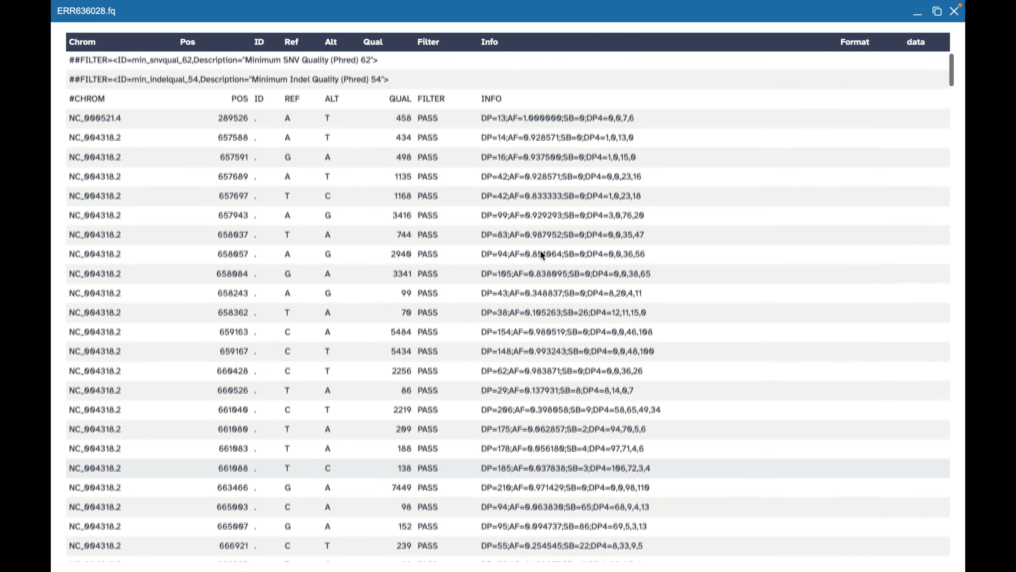
scroll(540, 250, "up", 1)
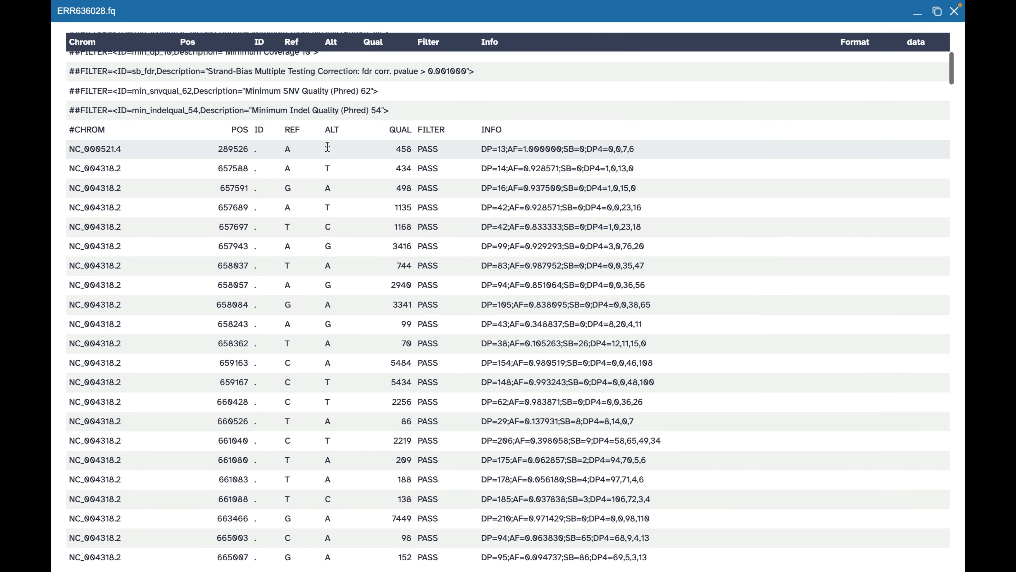
right_click(553, 265)
left_click(730, 281)
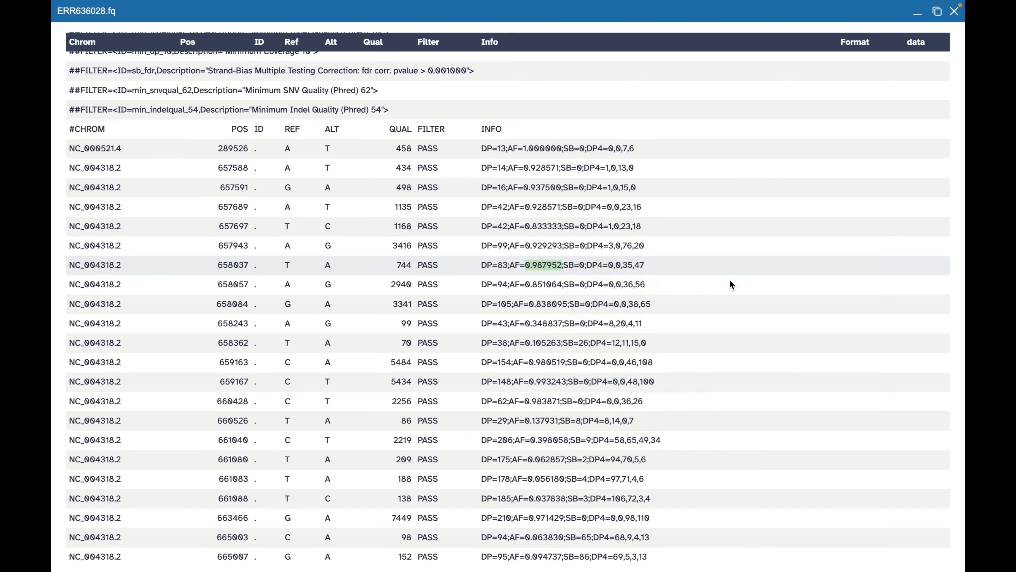
scroll(729, 279, "down", 20)
scroll(729, 280, "up", 20)
scroll(730, 279, "down", 7)
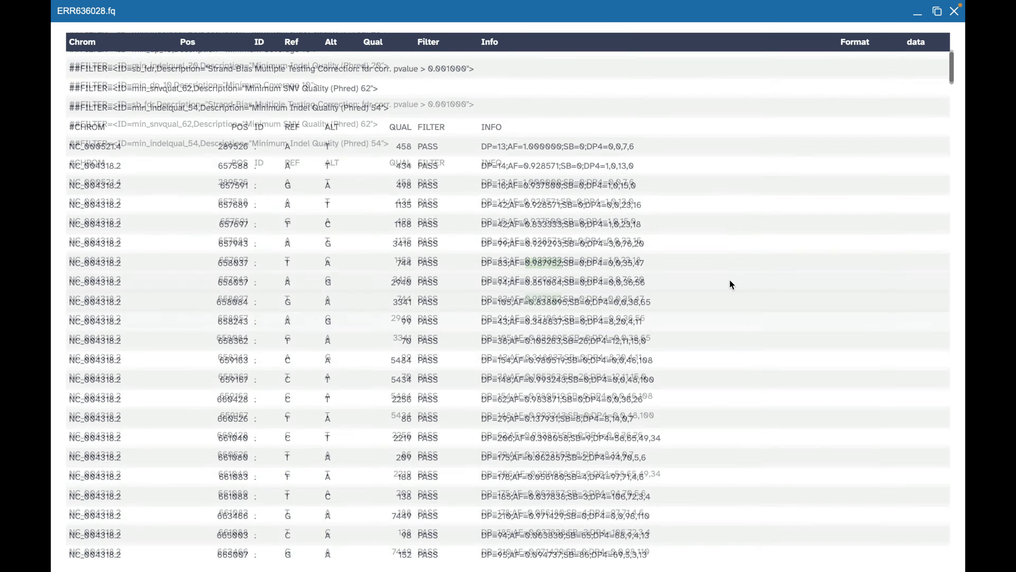
scroll(729, 281, "down", 10)
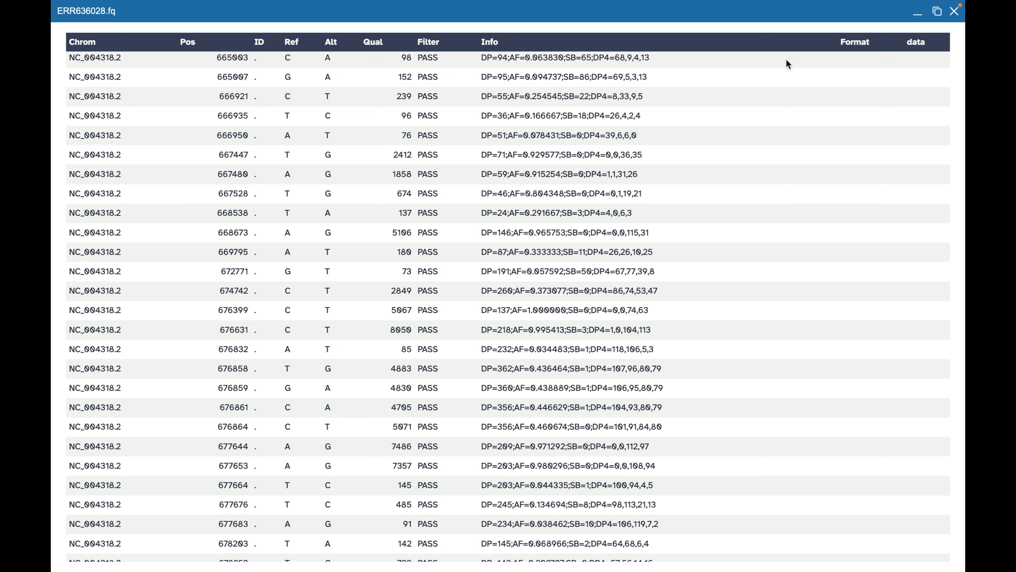
Close both variant dataset windows and return to the An intro to NGS history.
left_click(957, 8)
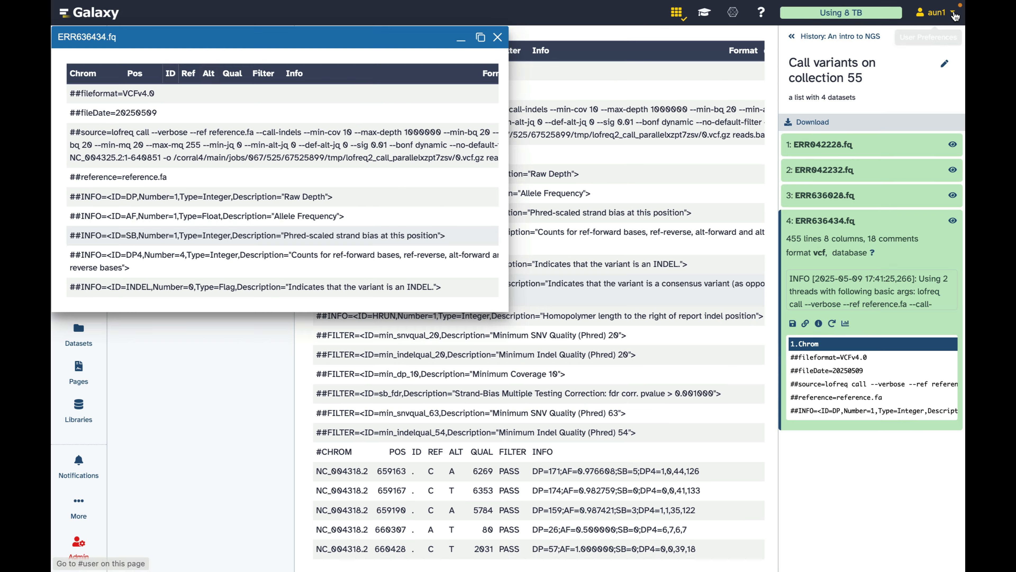
left_click(498, 38)
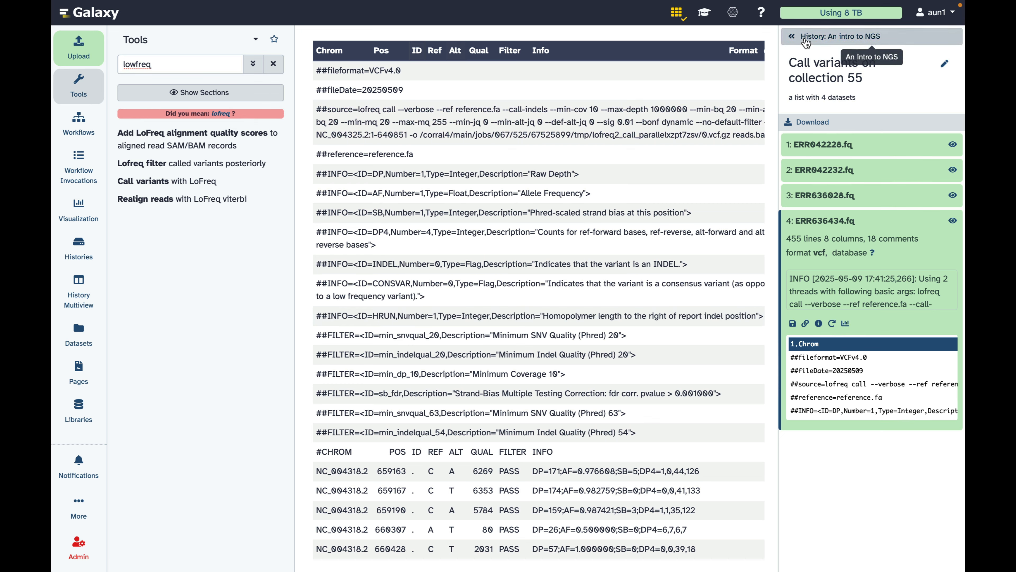
left_click(806, 40)
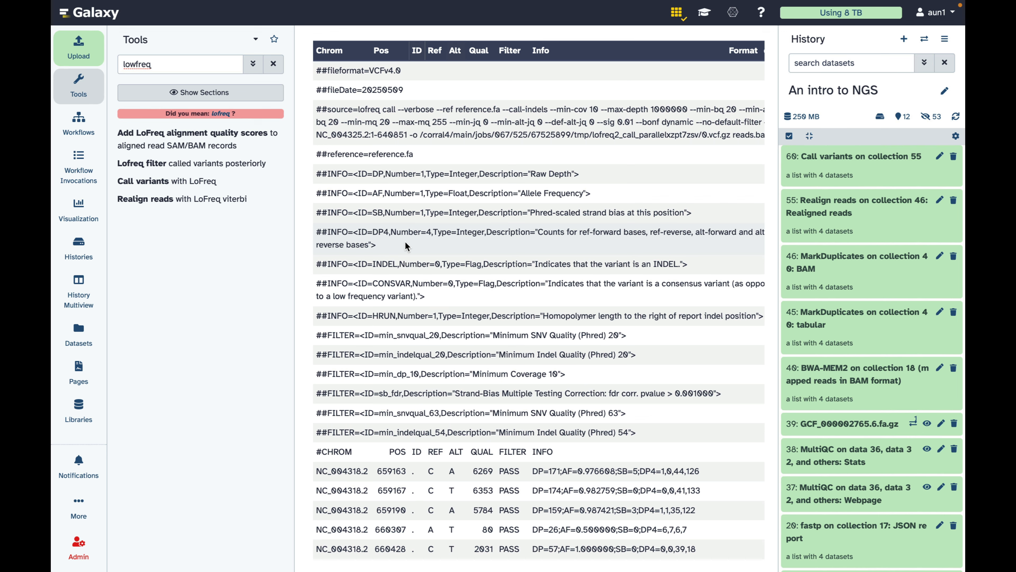
left_click(78, 47)
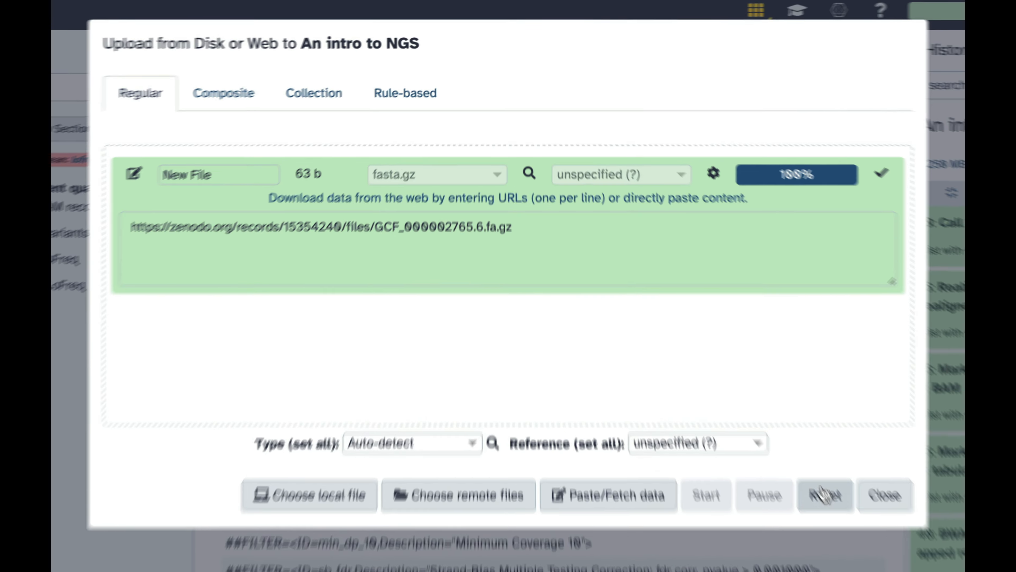
left_click(724, 342)
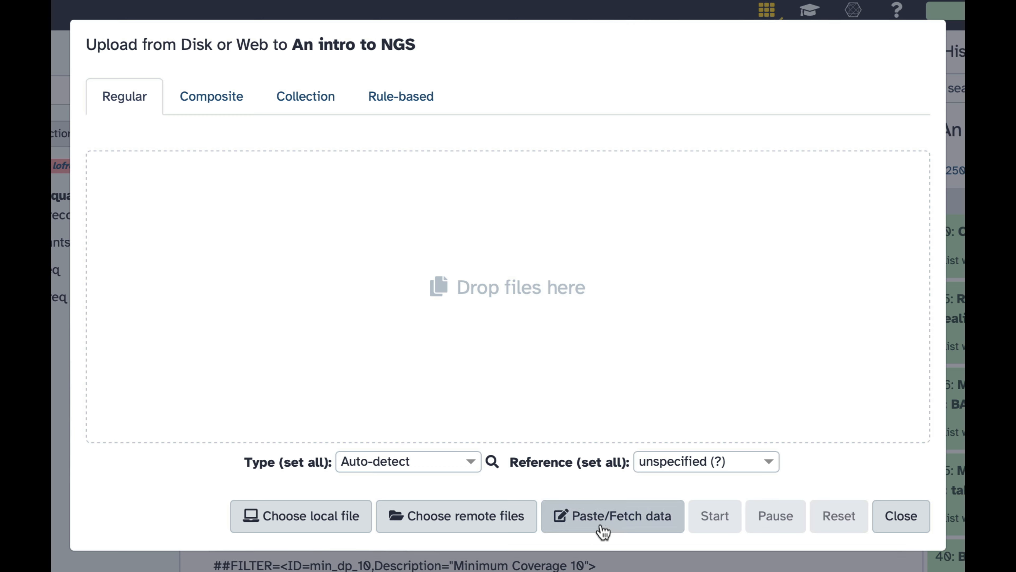
left_click(576, 341)
left_click(490, 245)
type("https://zenodo.org/records/15354240/files/GCF_000002765.6_GCA_000002765.ncbiRefSeq.gtf.gz")
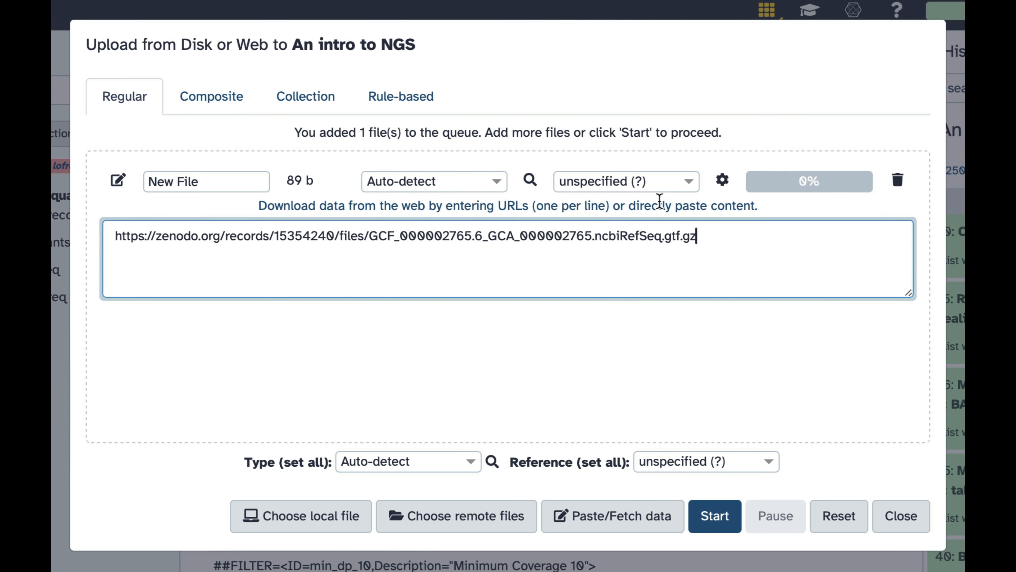
Set the annotation file's type to gtf.gz and start the upload.
left_click(465, 181)
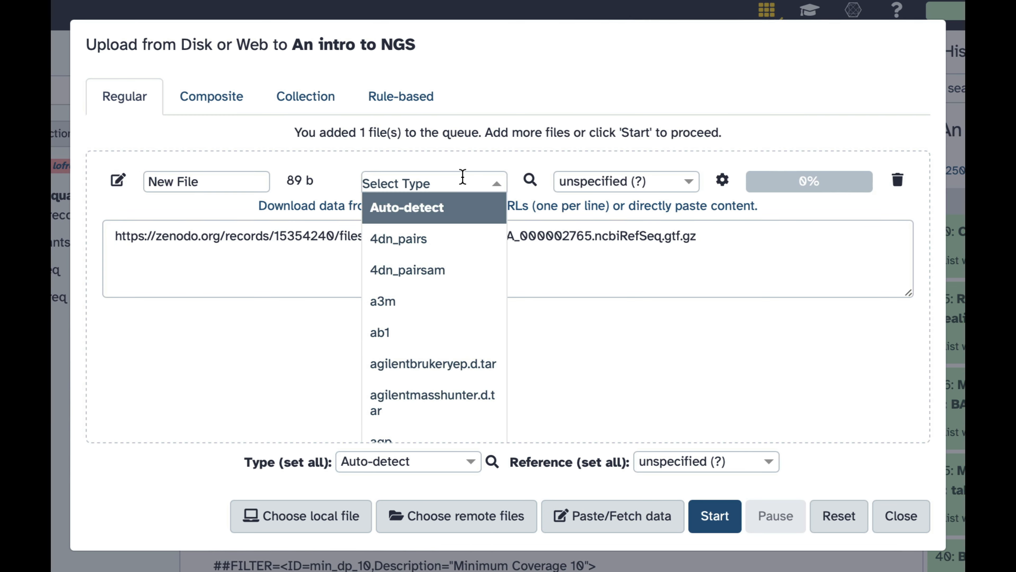
type("gtf")
key("Down")
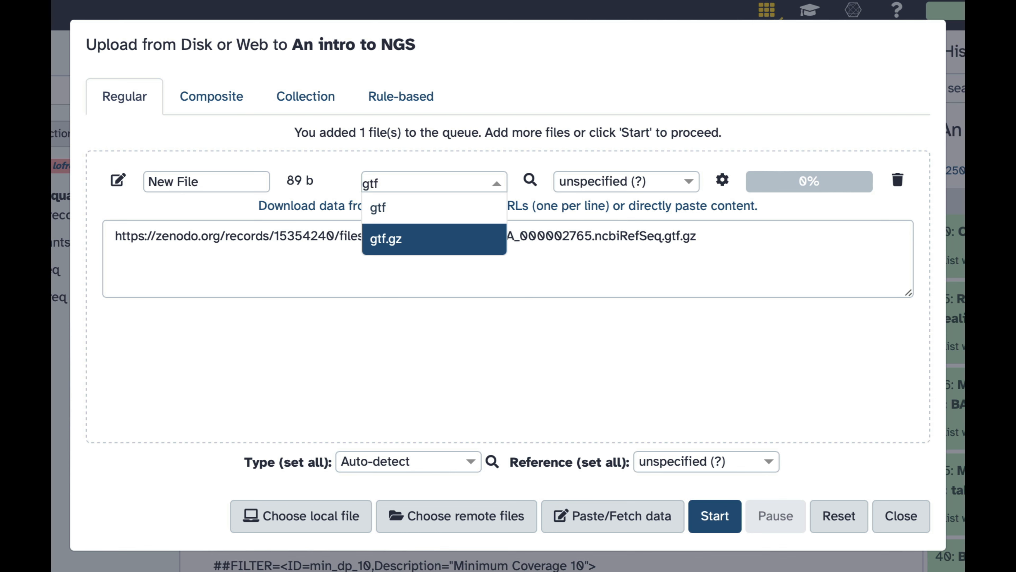
key("Return")
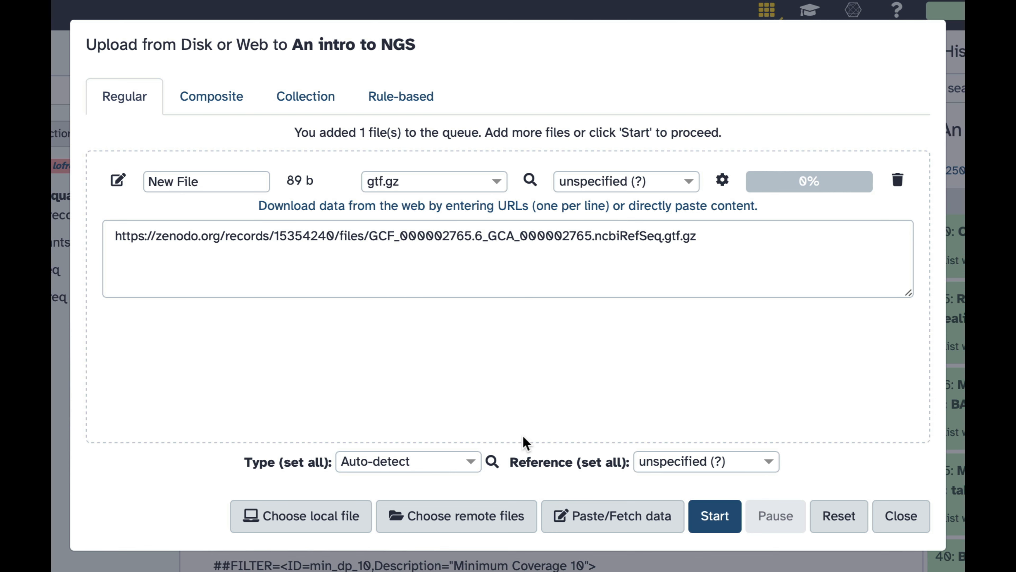
left_click(715, 516)
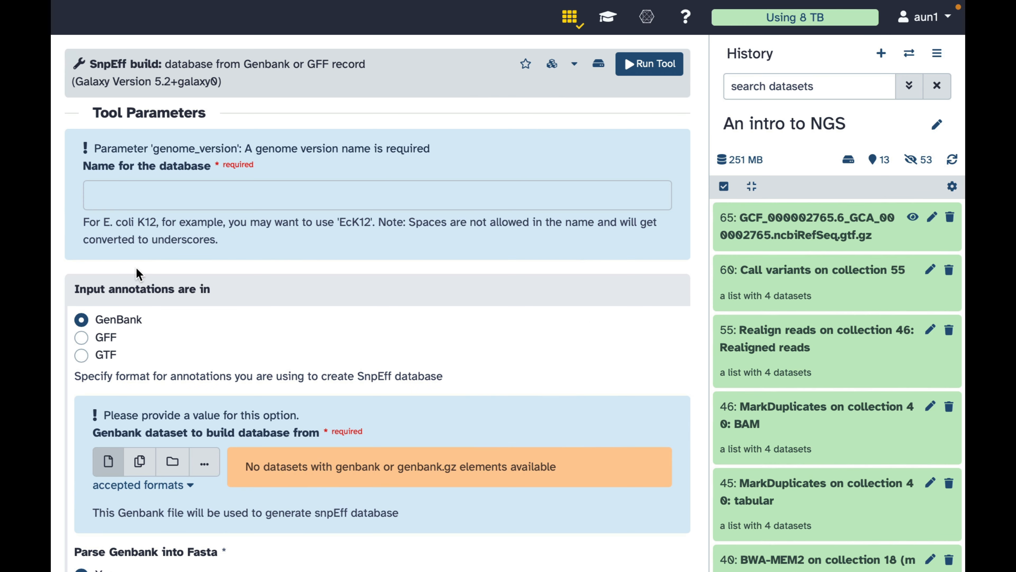
Name the SnpEff build database Pf and choose GTF as the input annotation format.
left_click(290, 199)
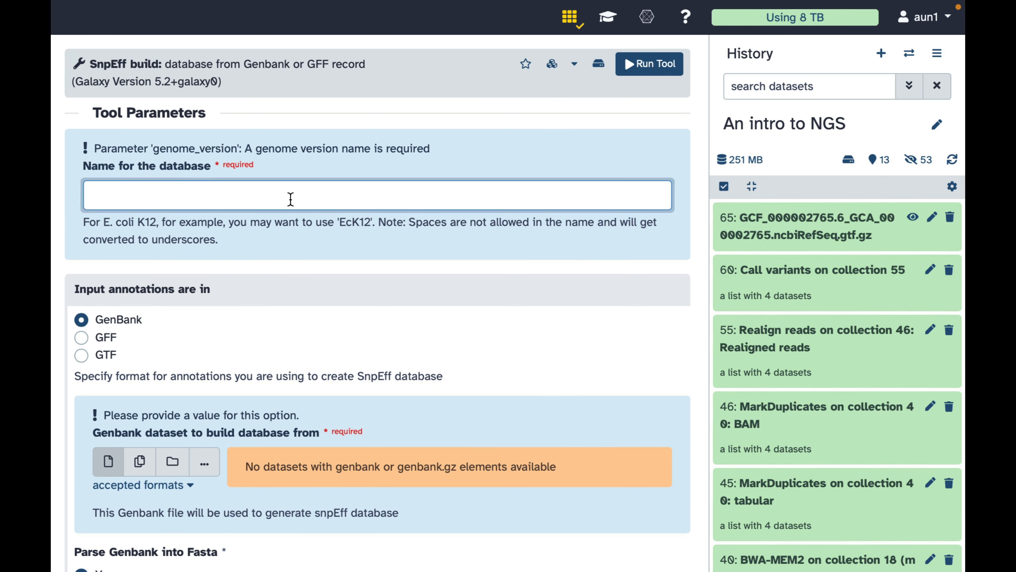
type("Pf")
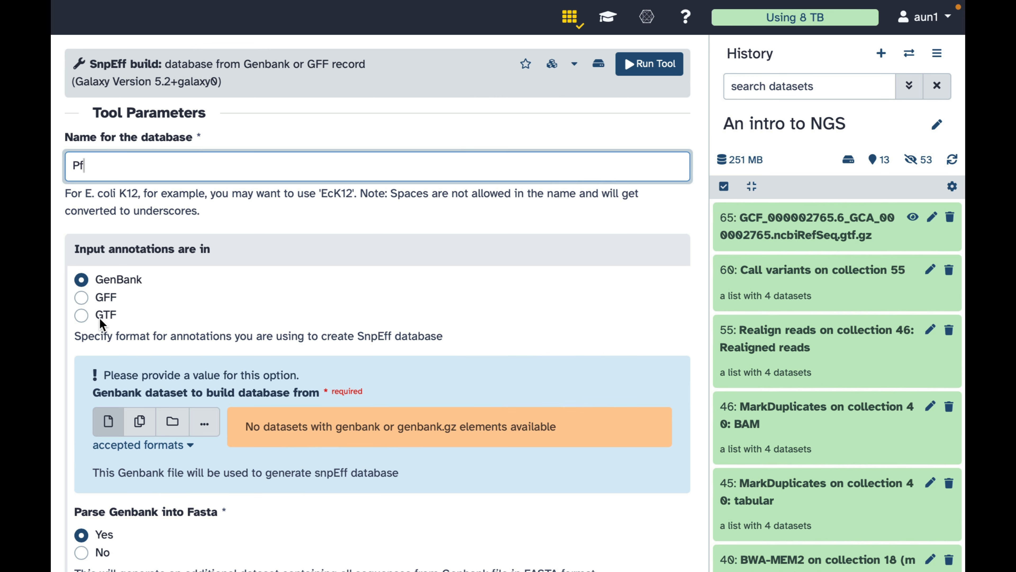
left_click(82, 316)
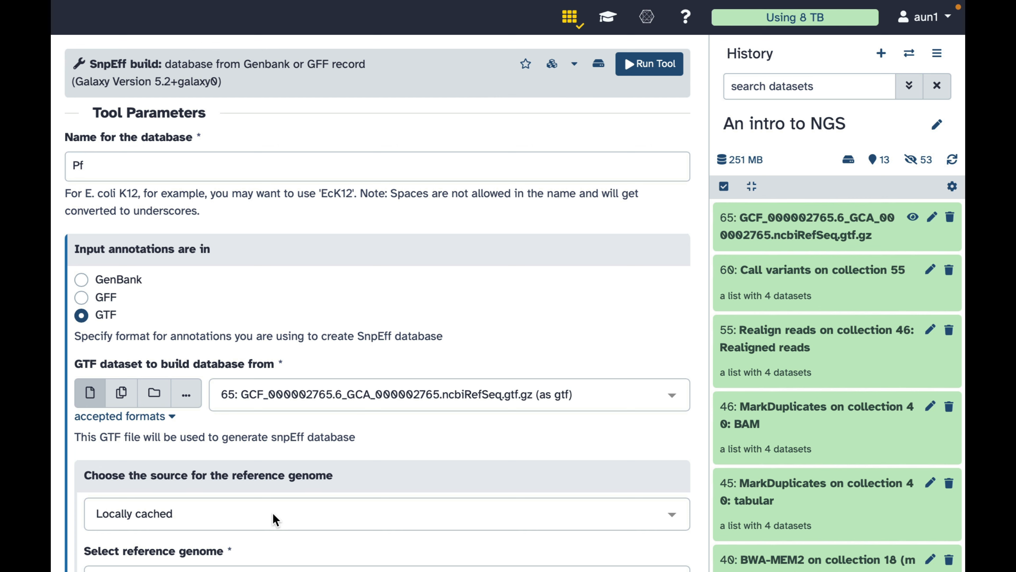
Build the SnpEff database from the uploaded ncbiRefSeq.gtf.gz, using the history's GCF_000002765.6.fa.gz as the reference genome.
left_click(263, 515)
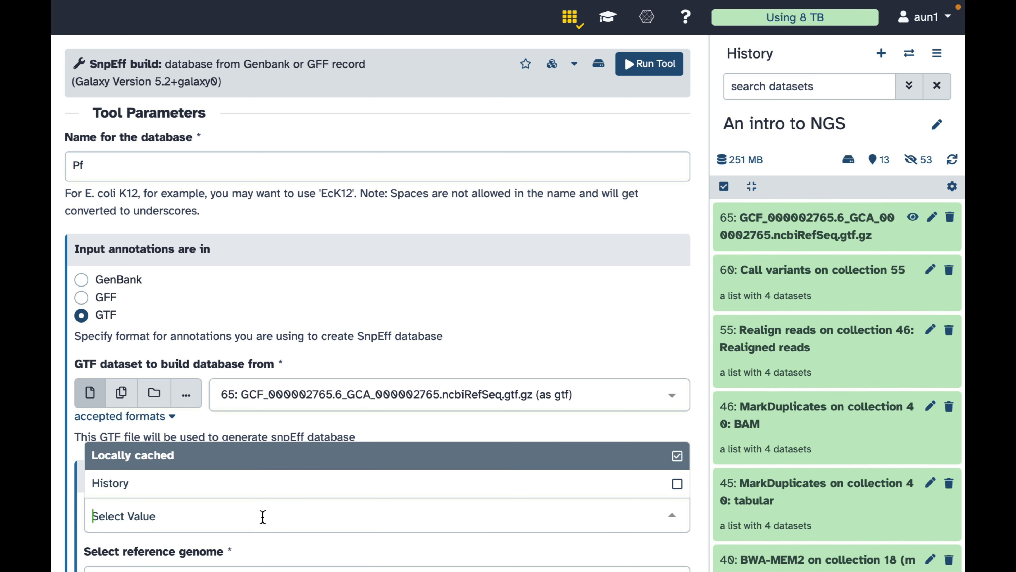
left_click(239, 488)
left_click_drag(786, 230, 238, 383)
scroll(515, 518, "down", 1)
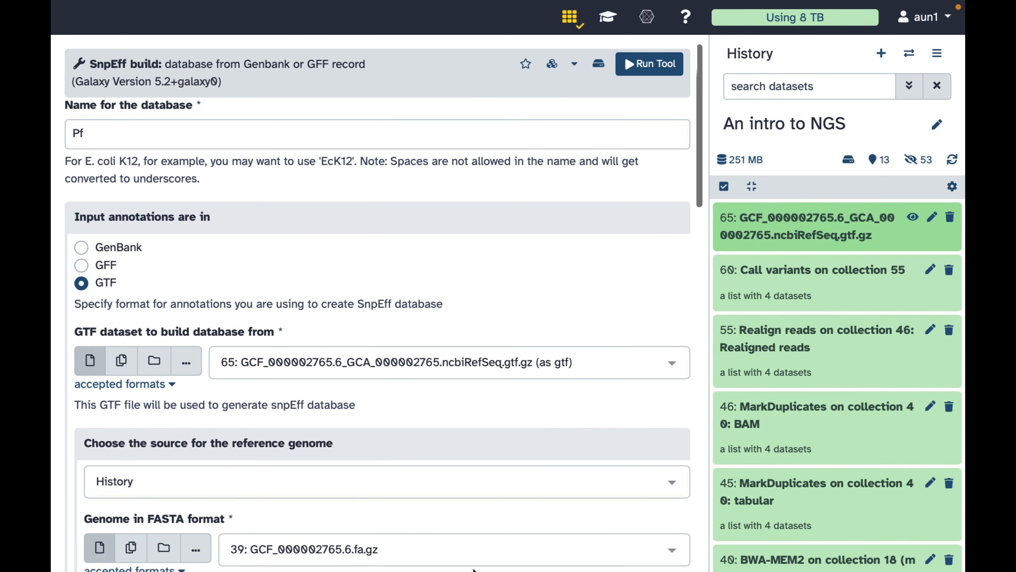
left_click_drag(804, 427, 200, 333)
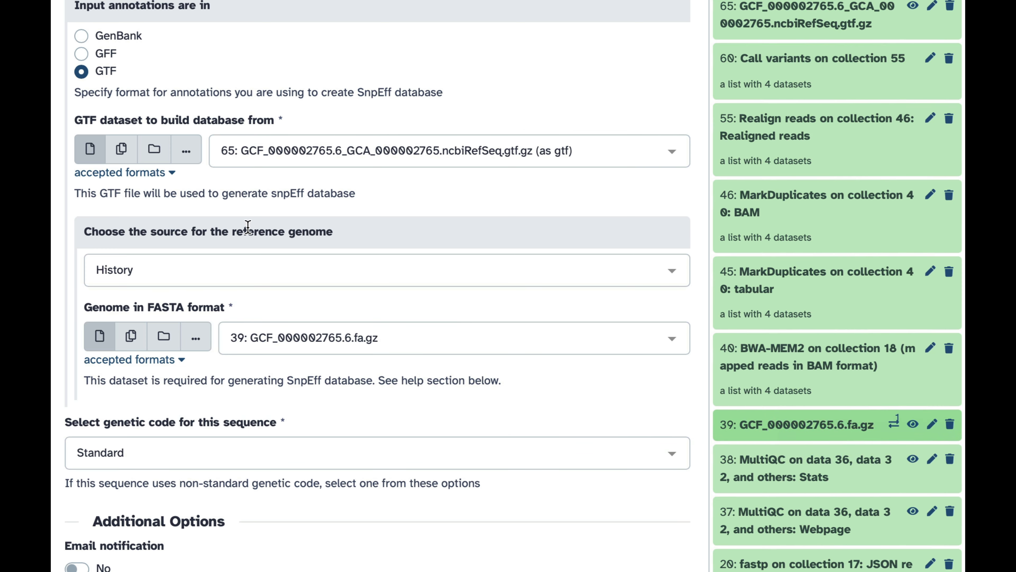
scroll(247, 226, "up", 1)
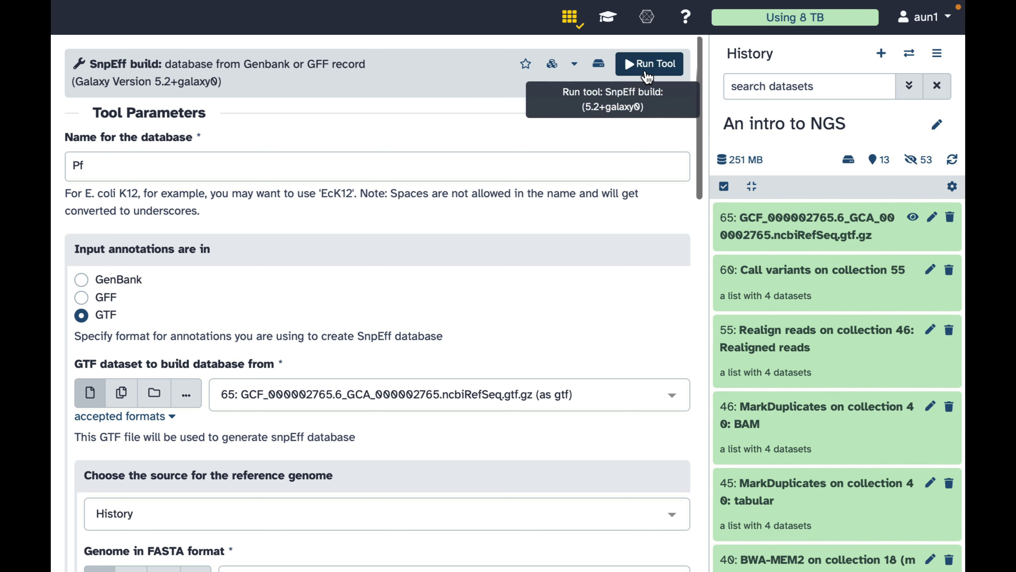
left_click(646, 72)
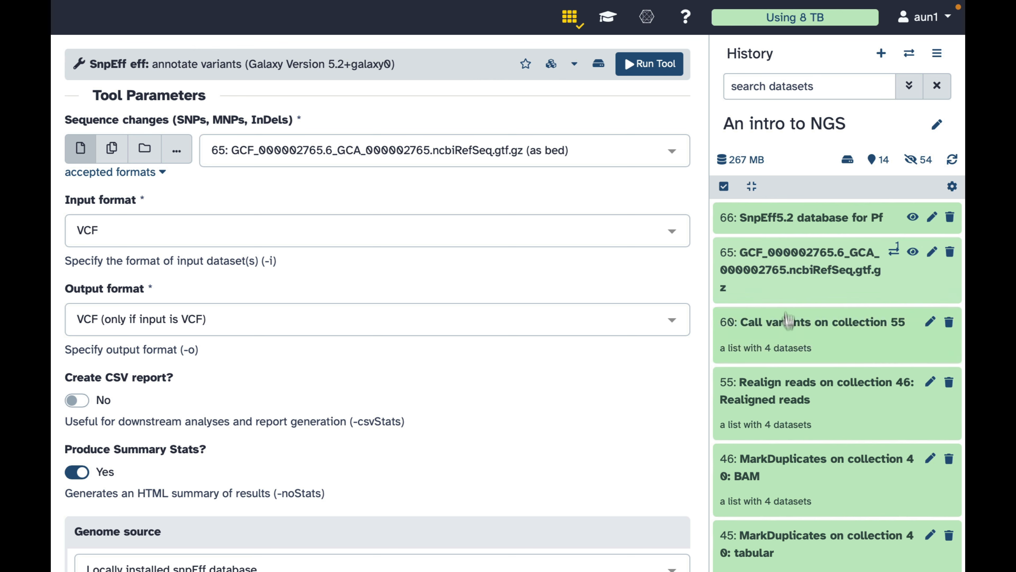
Set SnpEff eff's sequence changes to the Call variants on collection 55 list and its genome source to Custom snpEff database in your history.
left_click_drag(805, 333, 380, 143)
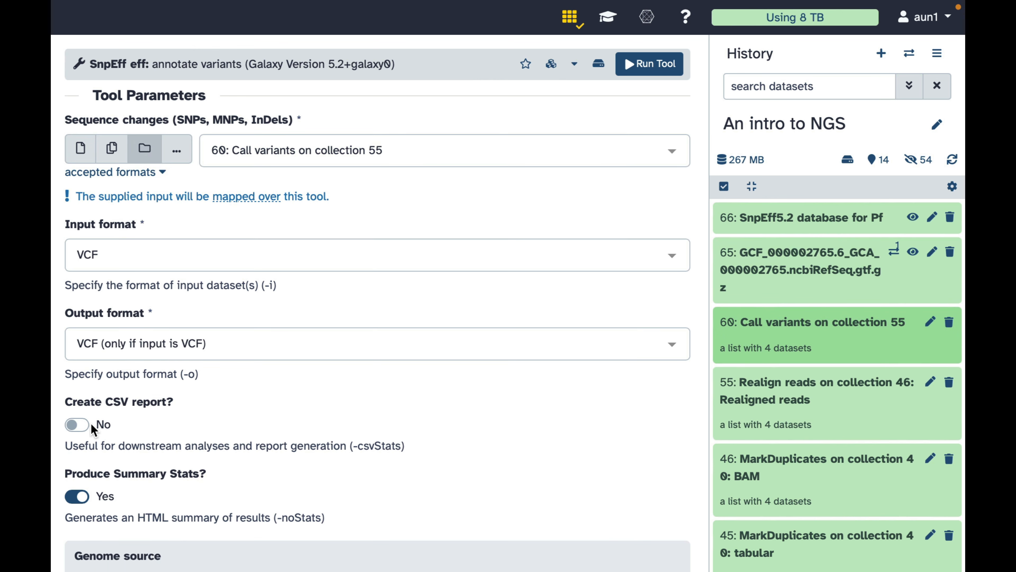
scroll(239, 516, "down", 5)
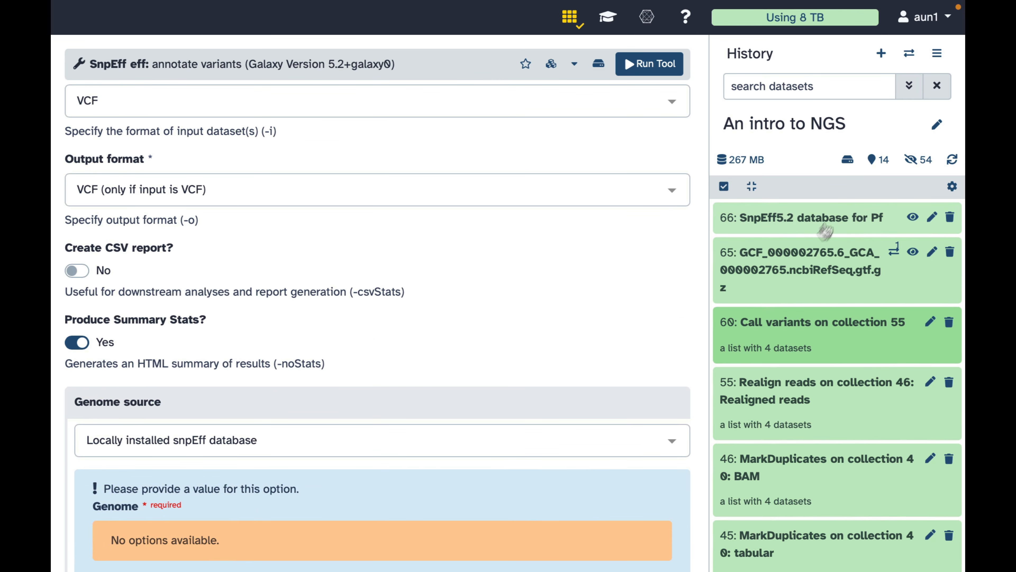
scroll(376, 401, "down", 6)
left_click(308, 236)
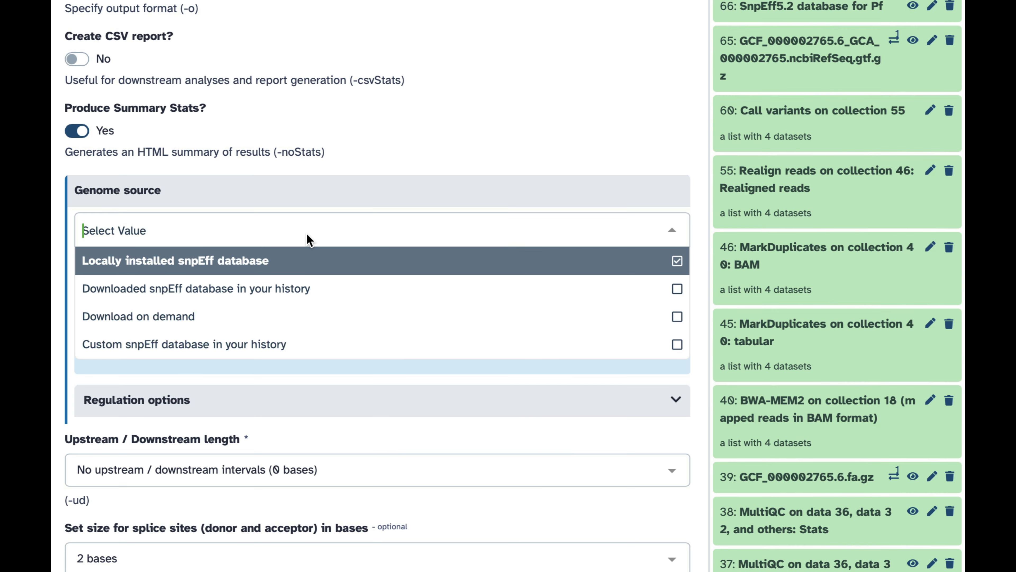
left_click(202, 347)
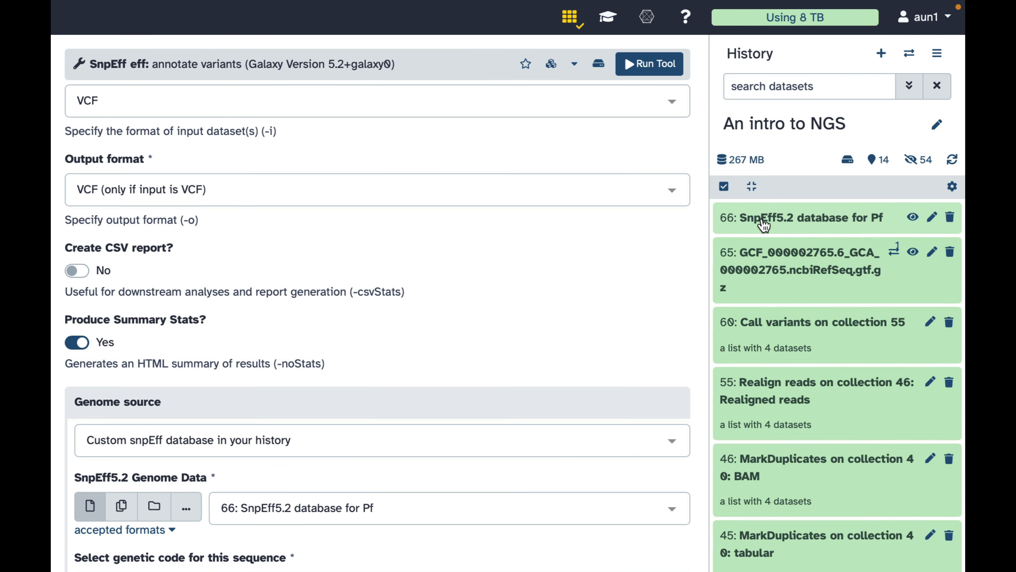
Use SnpEff5.2 database for Pf as the genome data and run the SnpEff eff annotation.
left_click_drag(800, 136, 244, 420)
left_click_drag(244, 292, 251, 308)
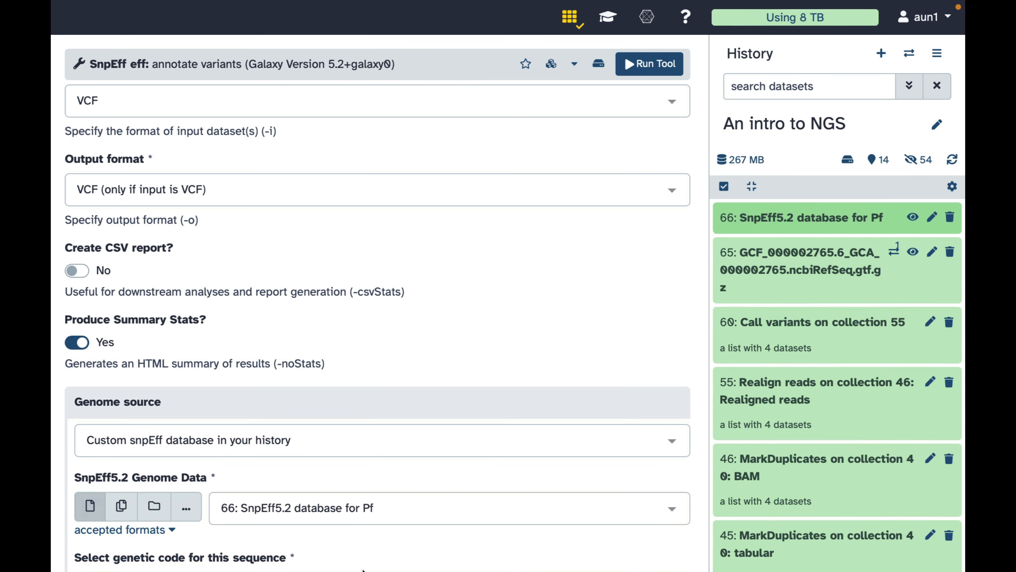
scroll(364, 569, "down", 8)
scroll(363, 570, "up", 12)
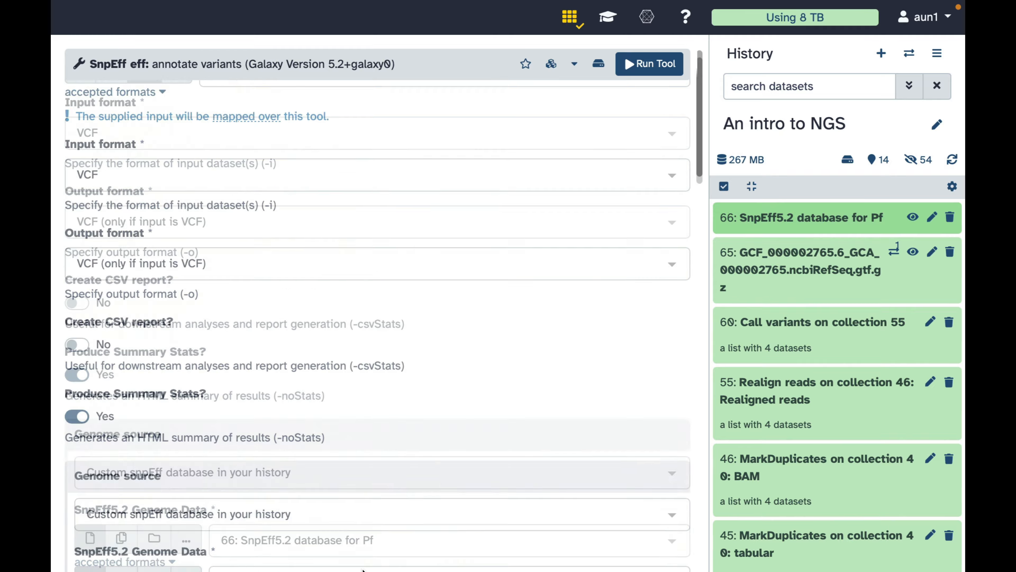
left_click(646, 65)
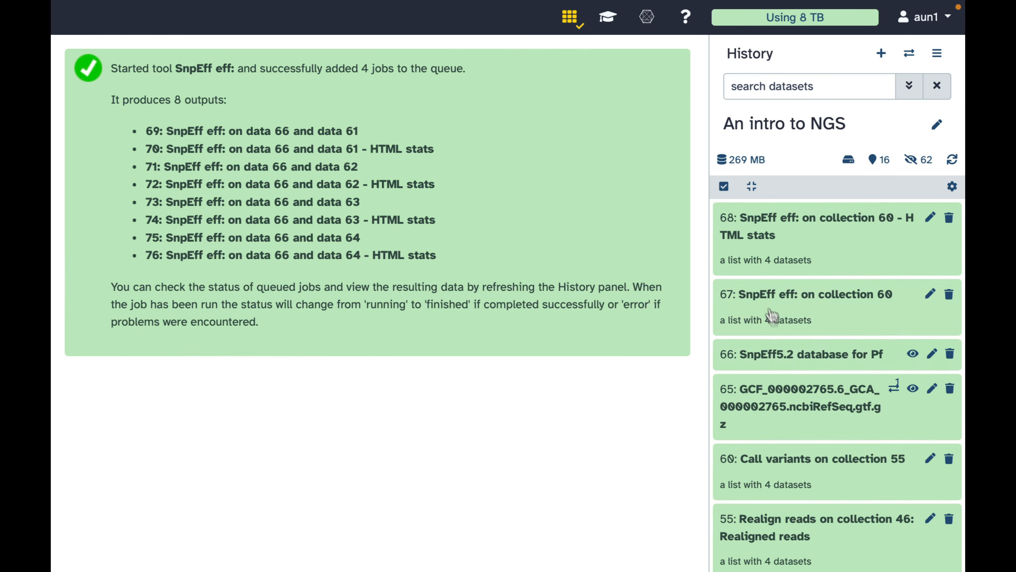
Open ERR042228.fq from both the SnpEff eff on collection 60 and Call variants on collection 55 lists in separate windows.
left_click(748, 296)
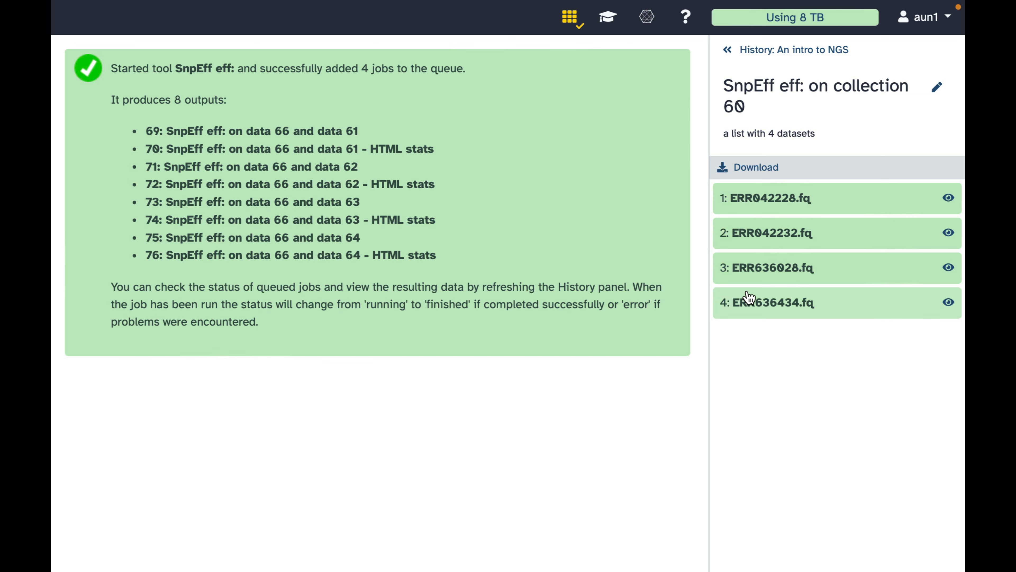
left_click(762, 210)
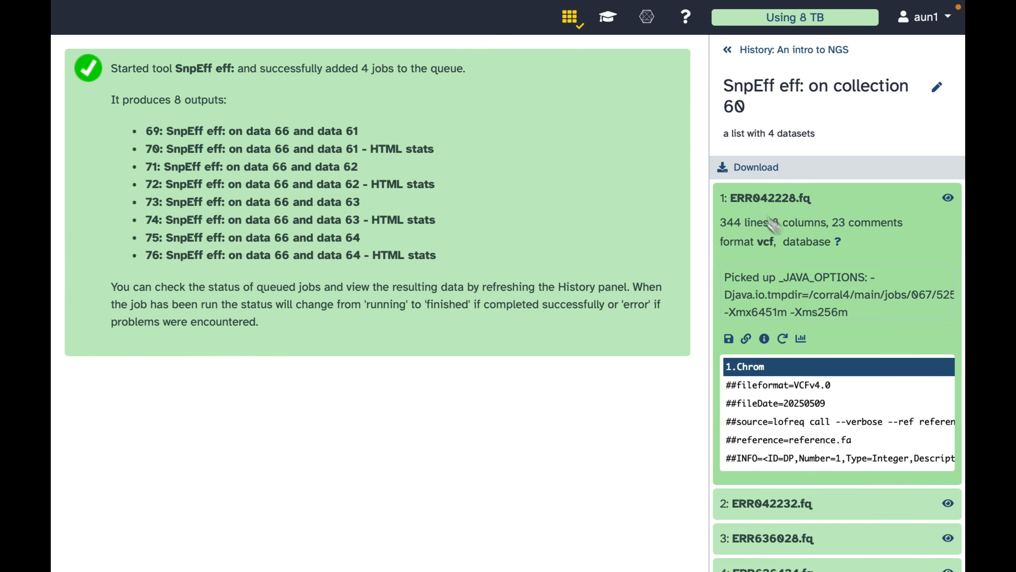
left_click(948, 200)
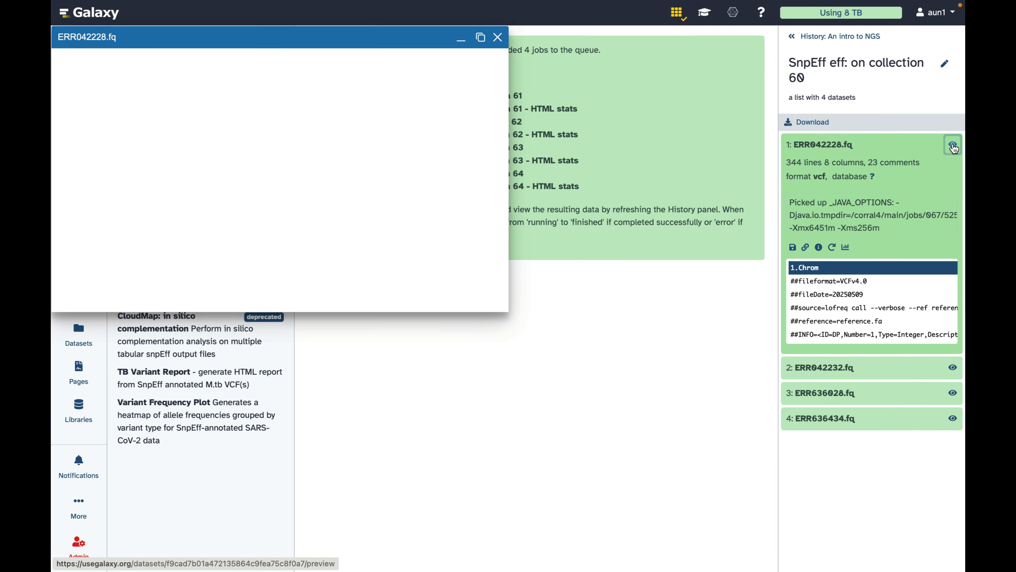
left_click(840, 37)
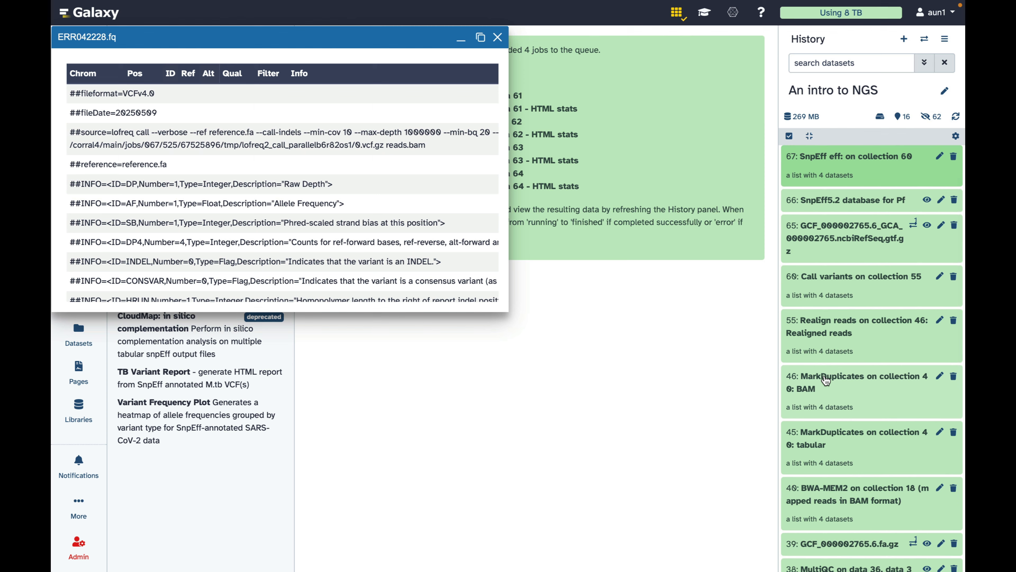
left_click(819, 280)
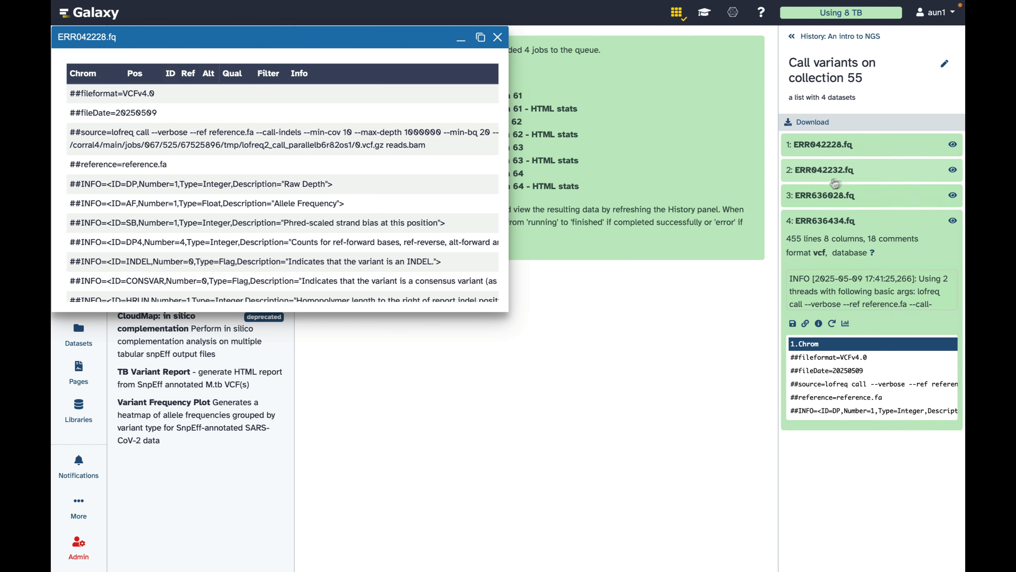
left_click(953, 144)
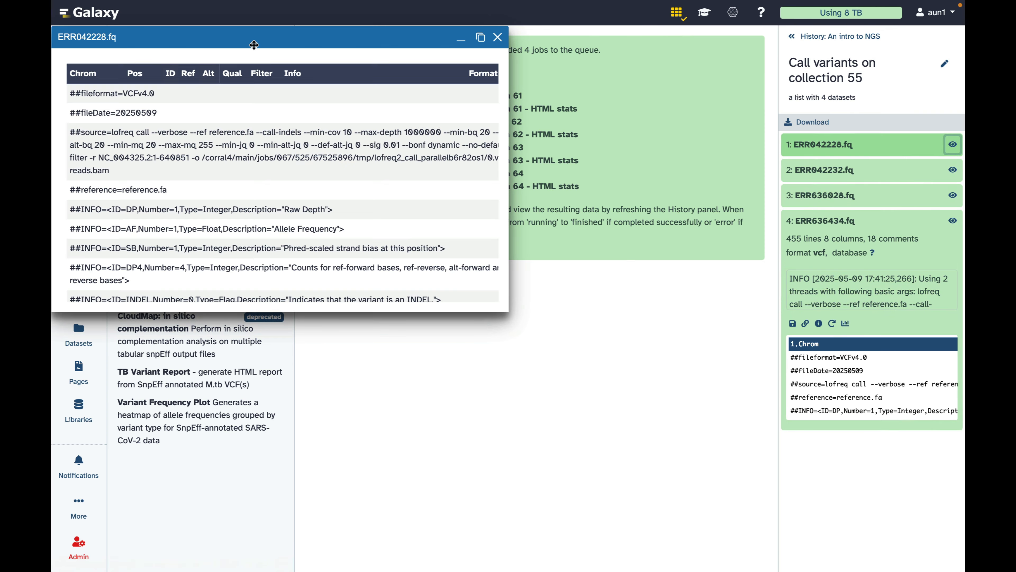
Stack the two ERR042228.fq windows vertically, annotated variants above the original calls, and widen both to matching widths.
left_click_drag(261, 39, 280, 304)
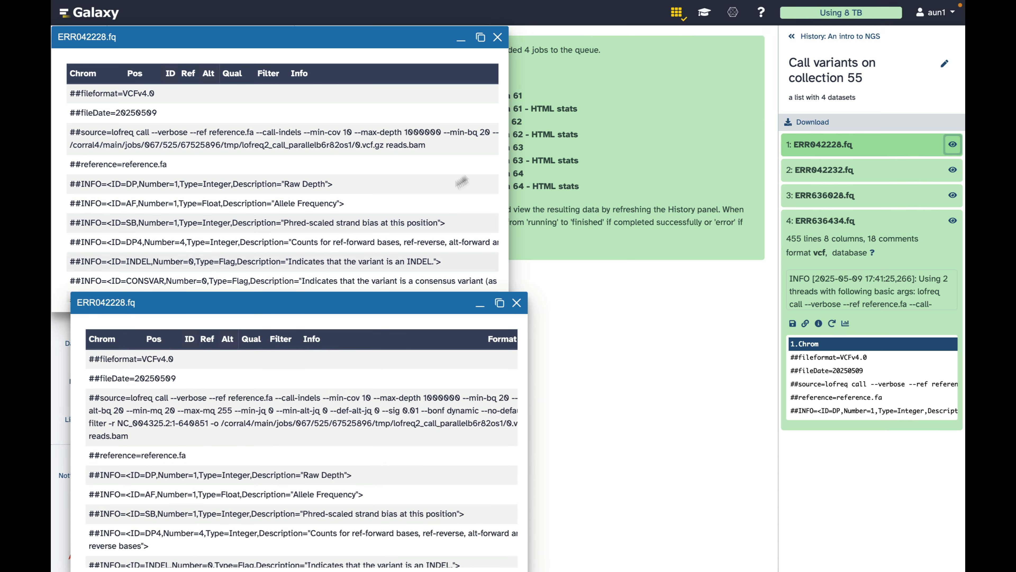
left_click_drag(508, 180, 807, 187)
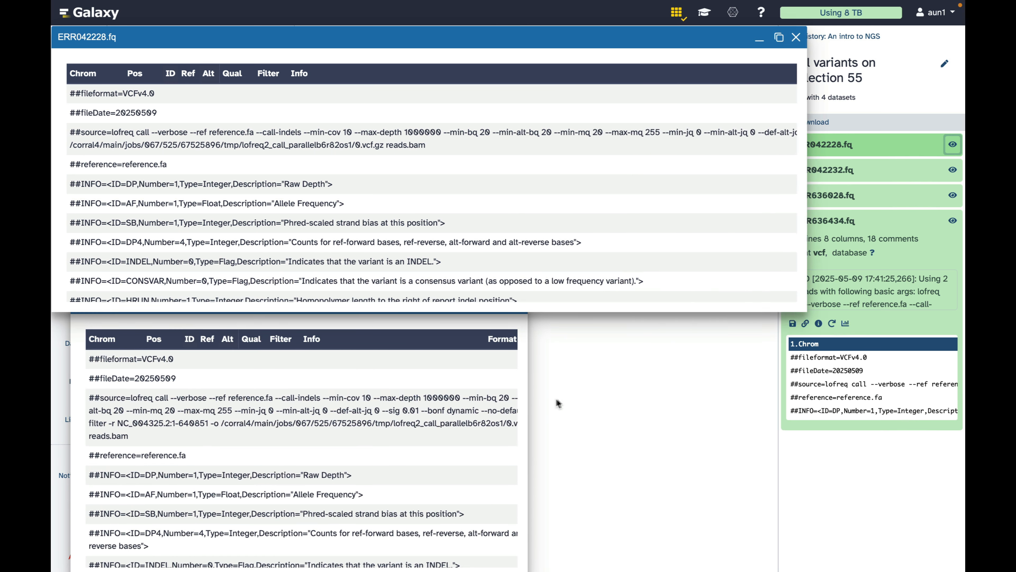
left_click_drag(526, 407, 863, 407)
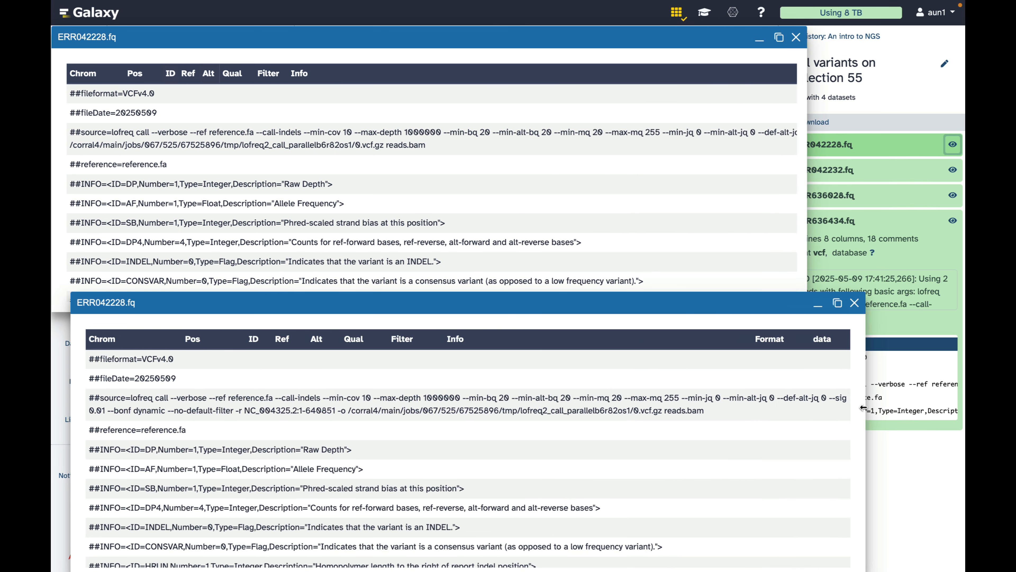
left_click_drag(804, 181, 865, 182)
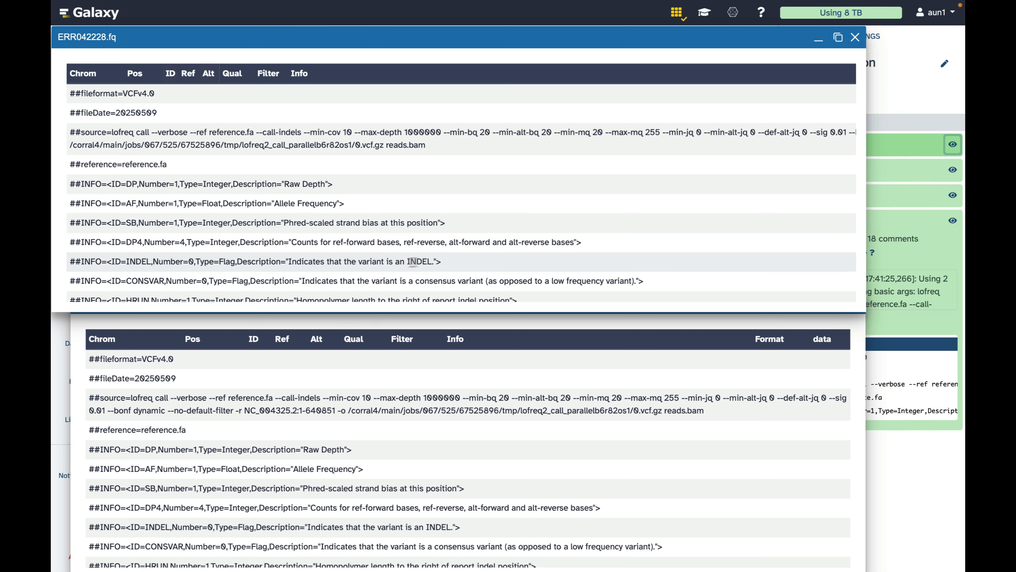
left_click_drag(228, 43, 247, 44)
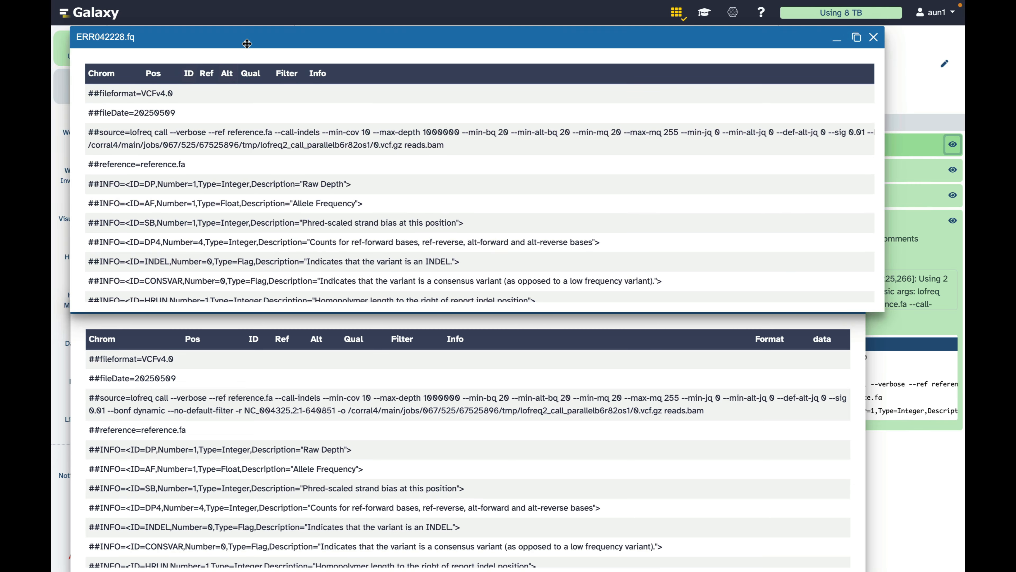
Compare the variant rows in both ERR042228.fq windows and examine the ANN effect, impact and gene annotations in the SnpEff output.
scroll(256, 220, "down", 10)
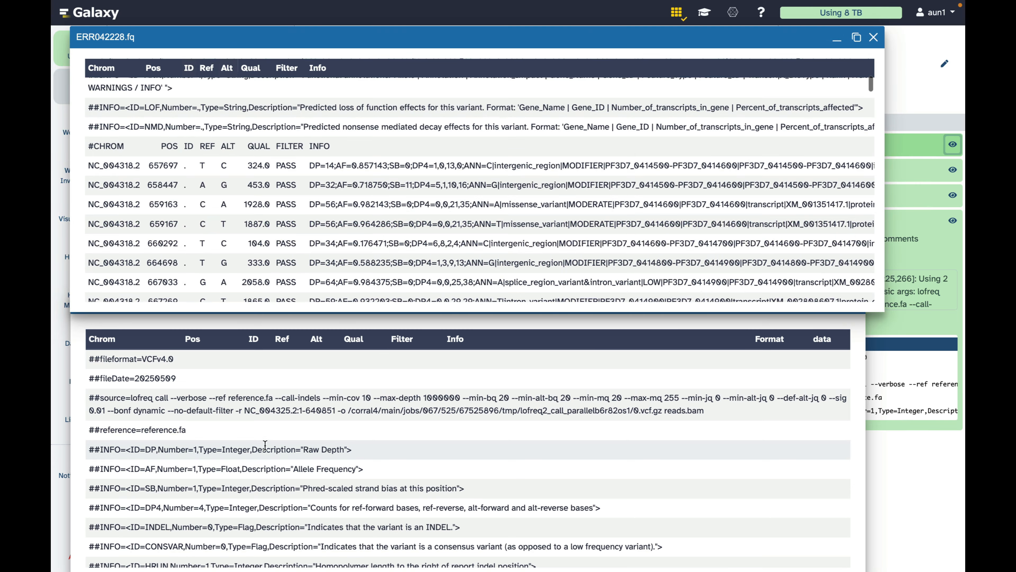
scroll(264, 465, "down", 15)
scroll(263, 466, "down", 4)
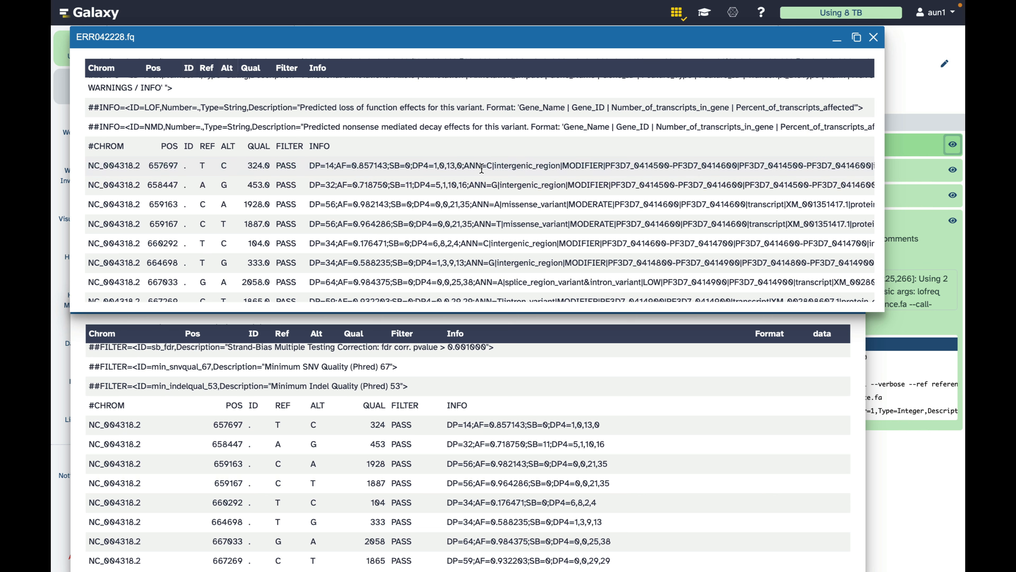
scroll(561, 168, "right", 3)
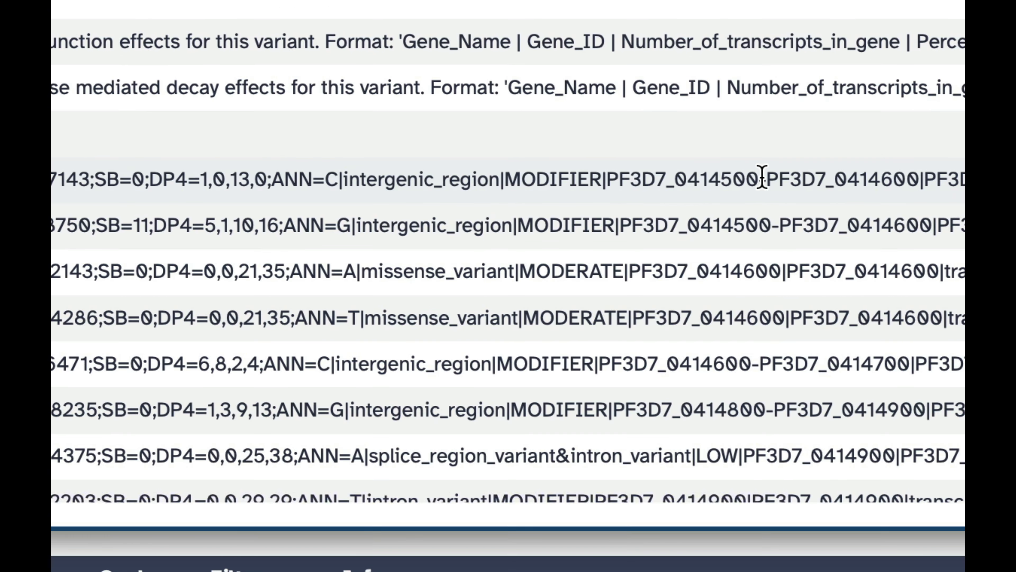
scroll(892, 217, "down", 15)
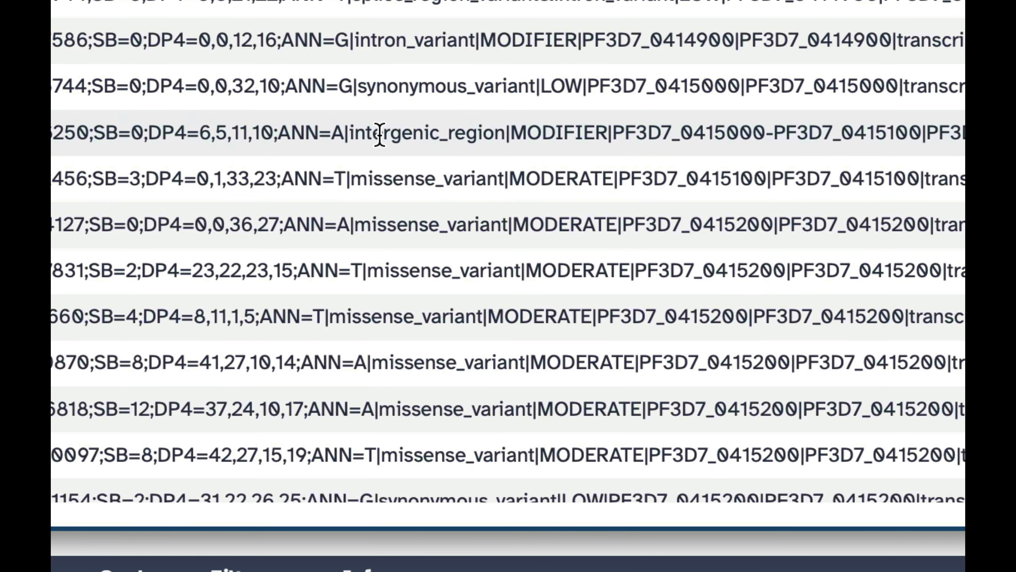
scroll(272, 180, "down", 5)
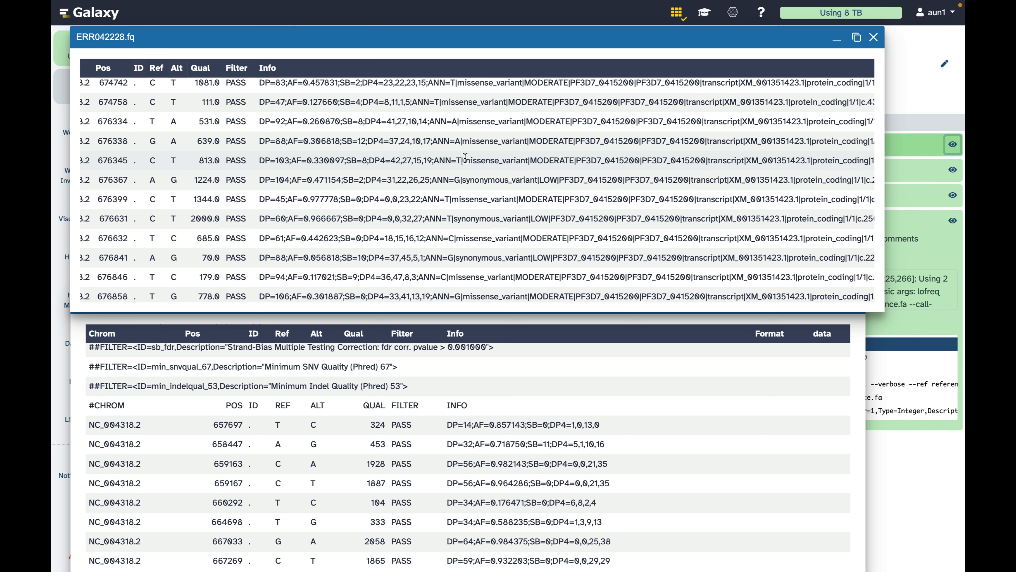
Close both ERR042228.fq windows and return to the An intro to NGS history.
left_click(874, 38)
left_click(855, 303)
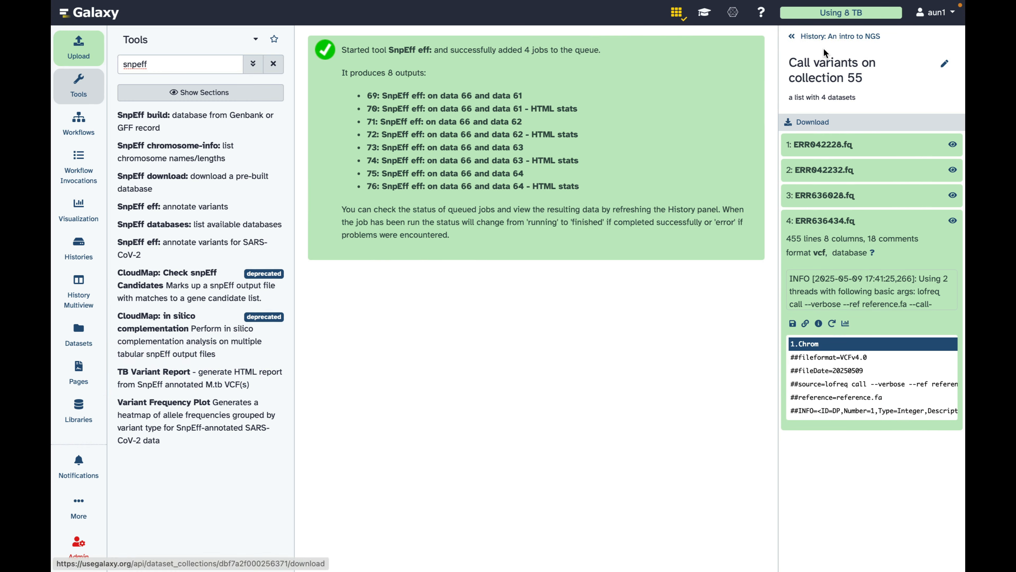
left_click(834, 36)
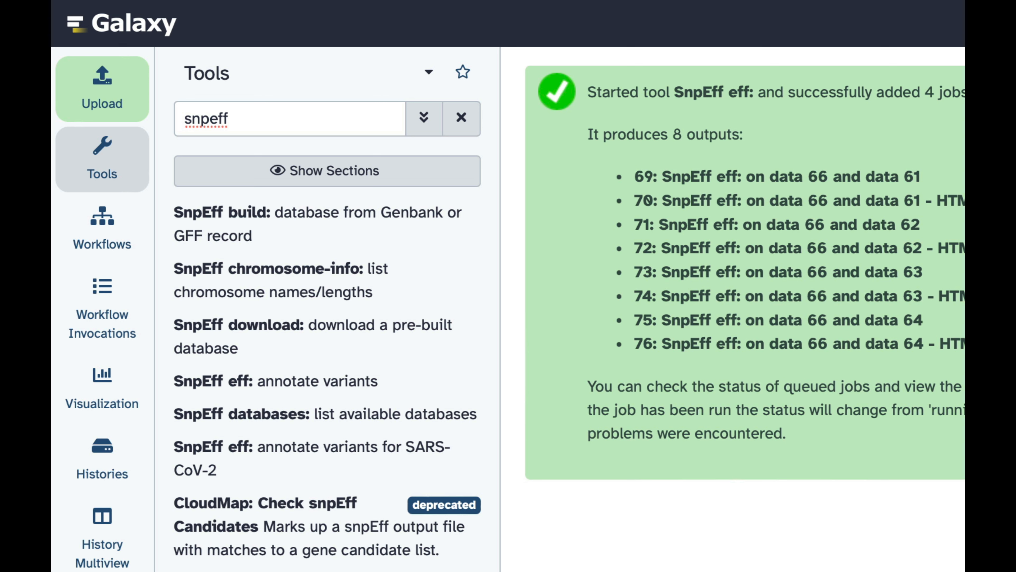
Search the tools for snpsif and open SnpSift Extract Fields.
double_click(207, 119)
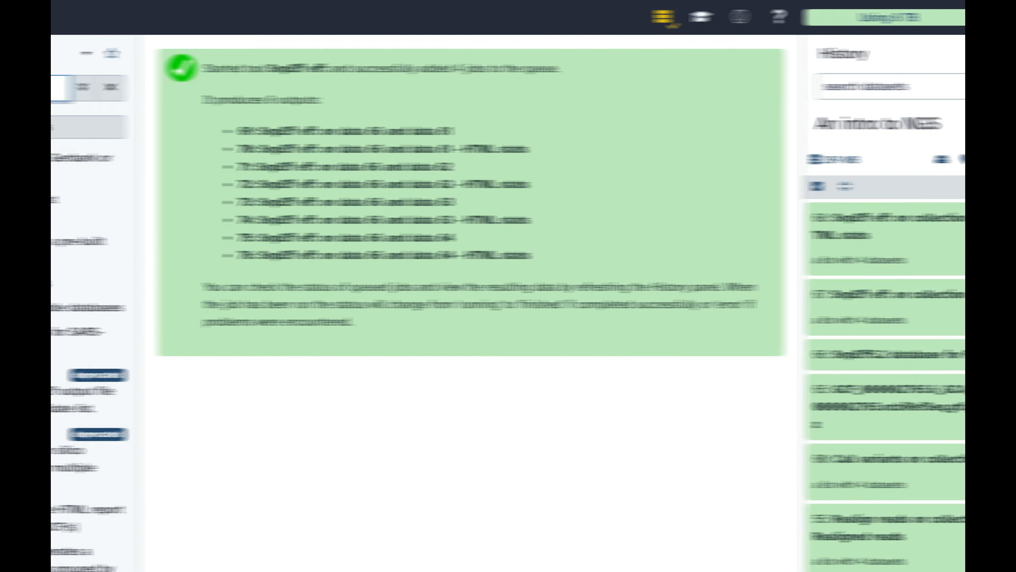
type("snpsif")
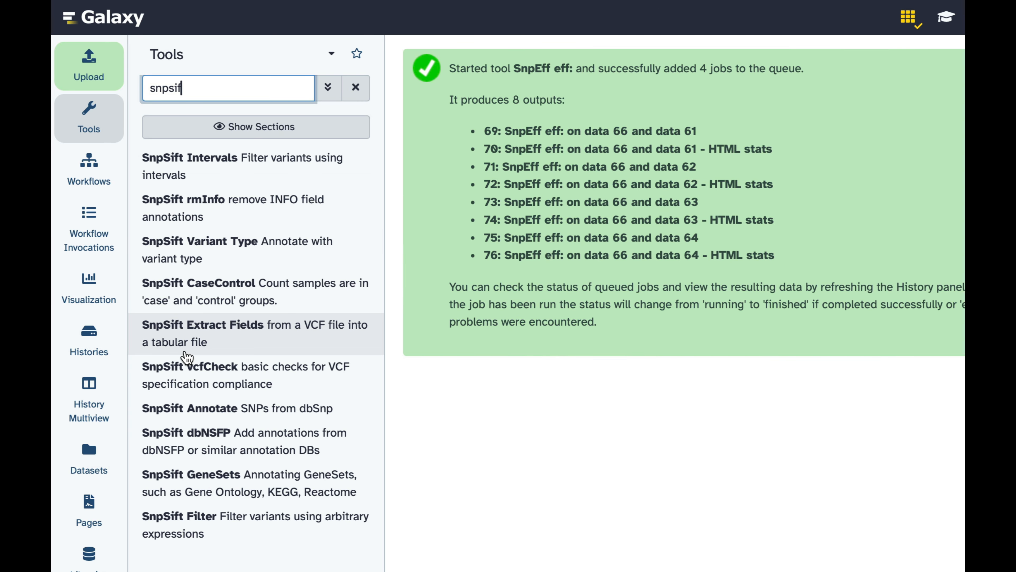
left_click(189, 335)
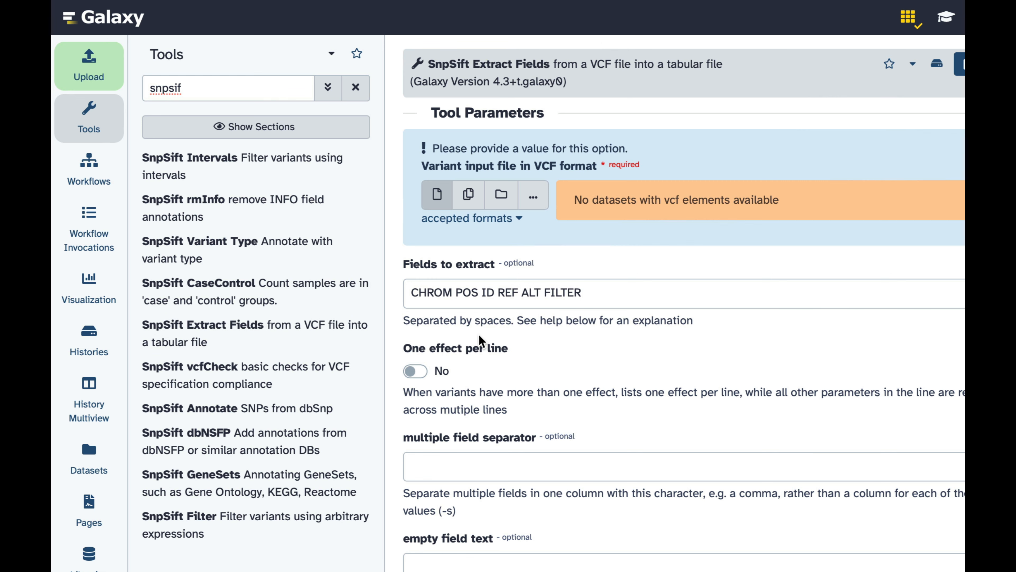
Set the fields to extract to CHROM POS REF ALT QUAL DP AF SB DP4 plus ANN[*] .EFFECT, .IMPACT, .GENE, .AA_POS, .HGVS_C and .HGVS_P.
triple_click(531, 292)
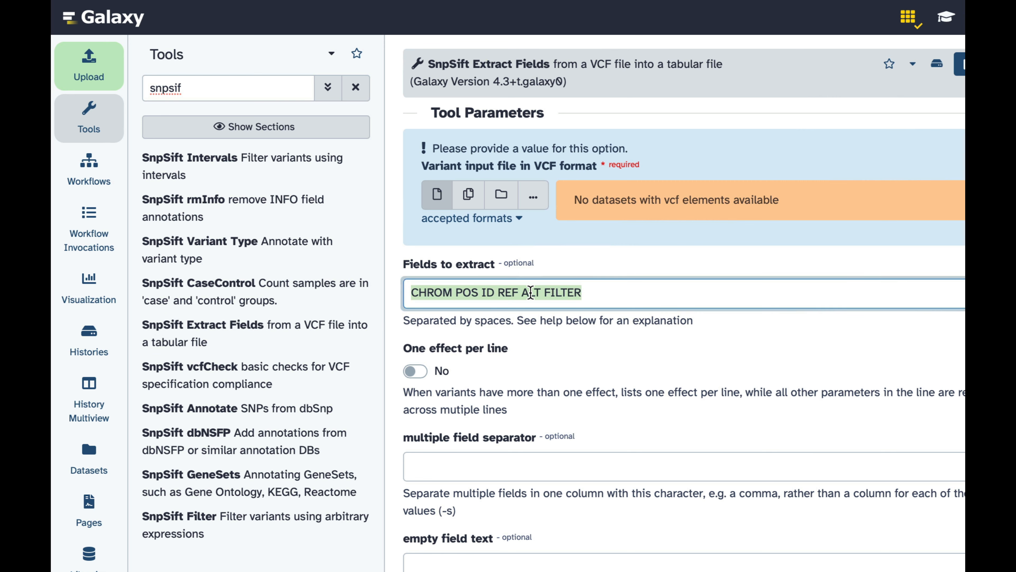
key("ctrl+v")
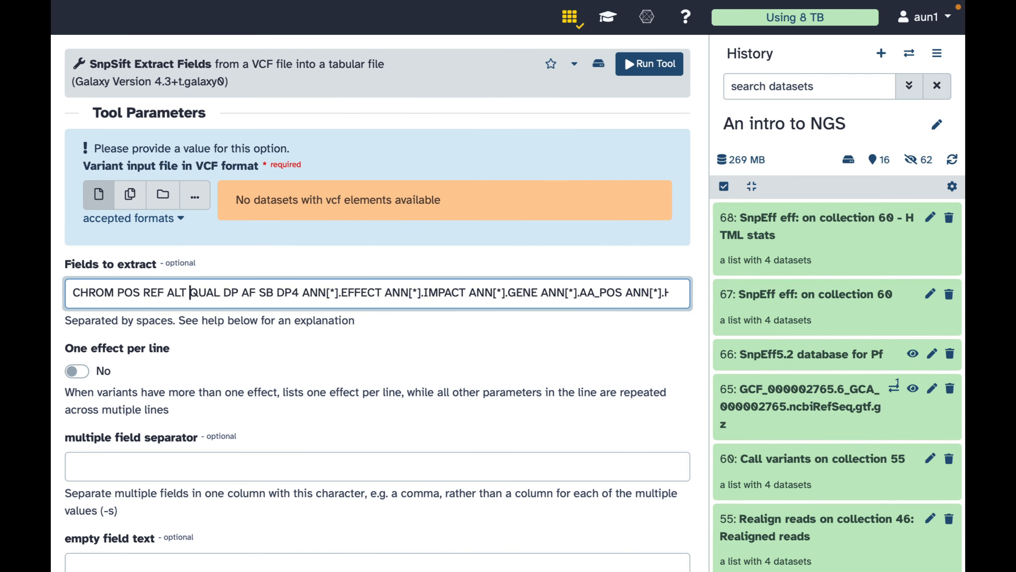
left_click(178, 293)
left_click_drag(598, 294, 683, 300)
left_click(560, 293)
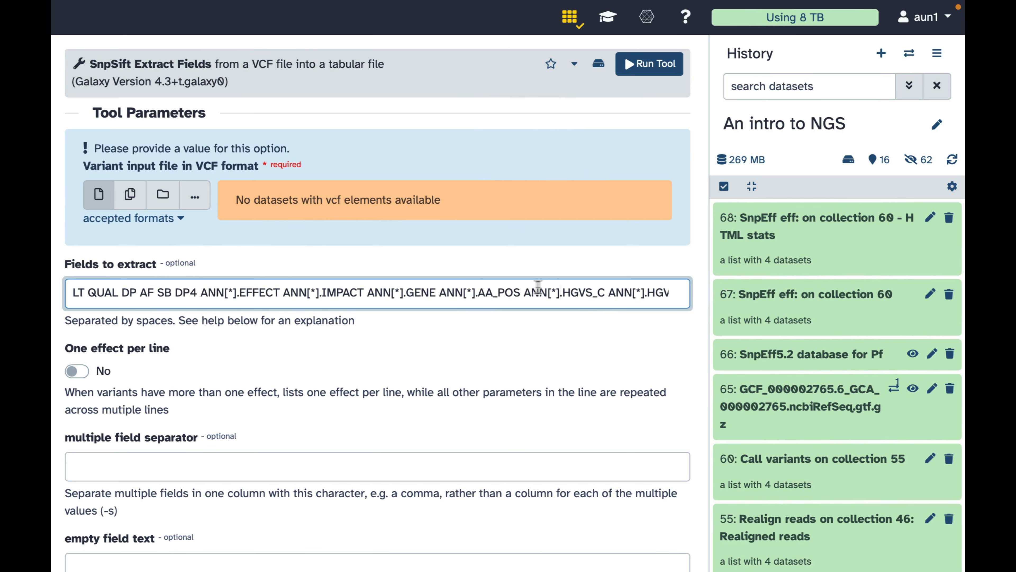
left_click_drag(556, 287, 681, 300)
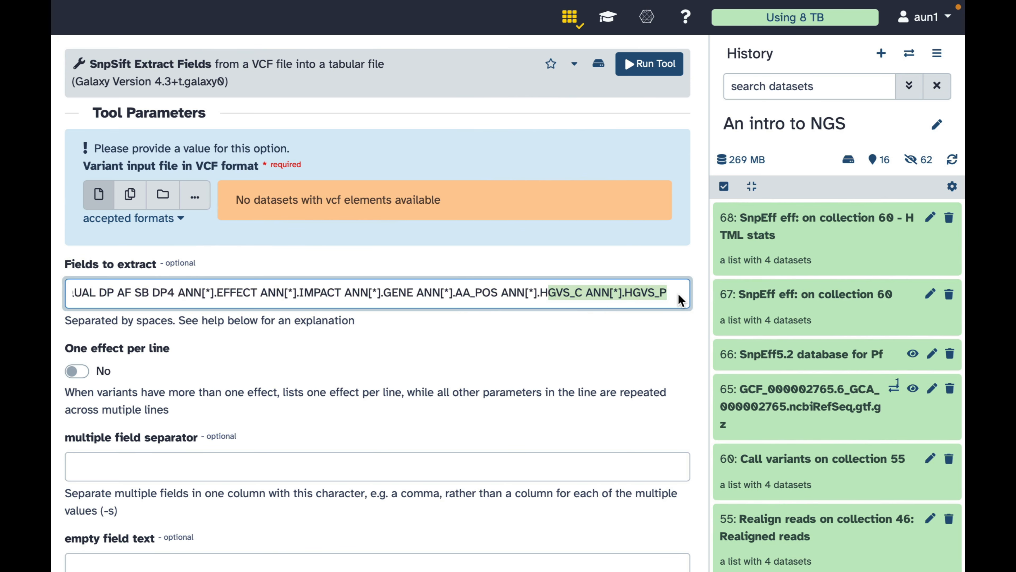
left_click(547, 296)
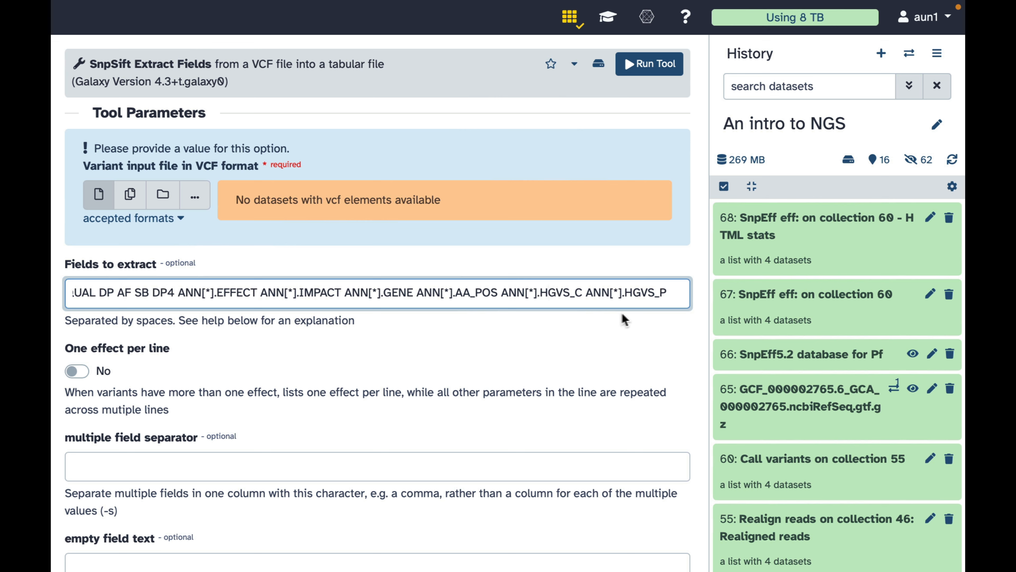
Enable one effect per line, use SnpEff eff on collection 60 as the variant input, and run SnpSift Extract Fields.
left_click(80, 372)
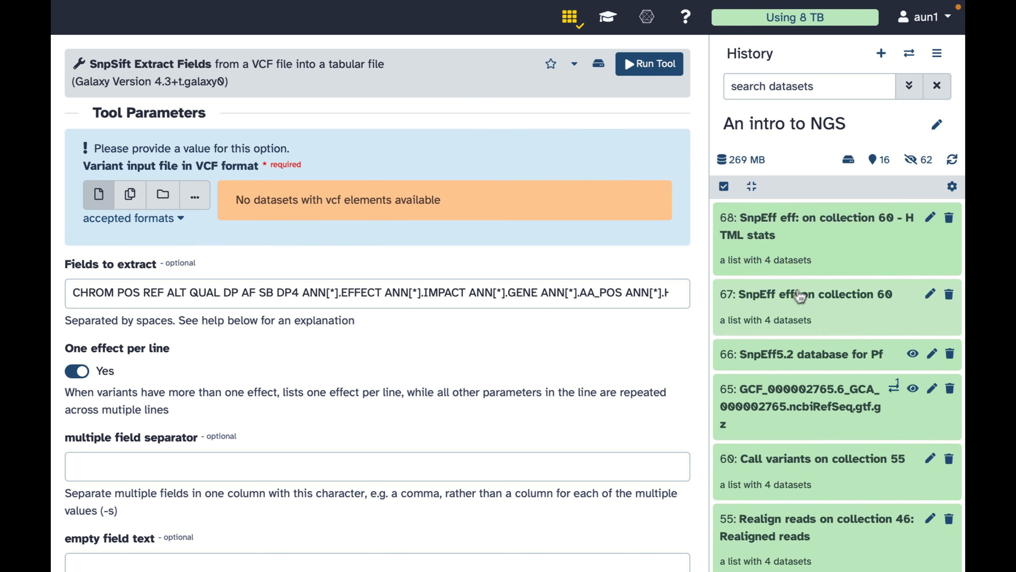
left_click_drag(798, 304, 372, 207)
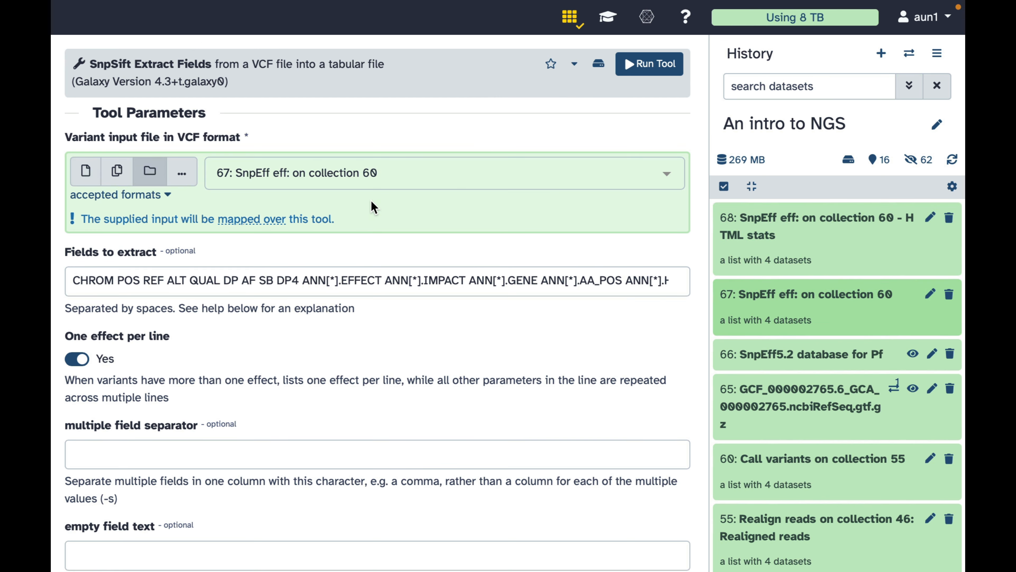
left_click(638, 65)
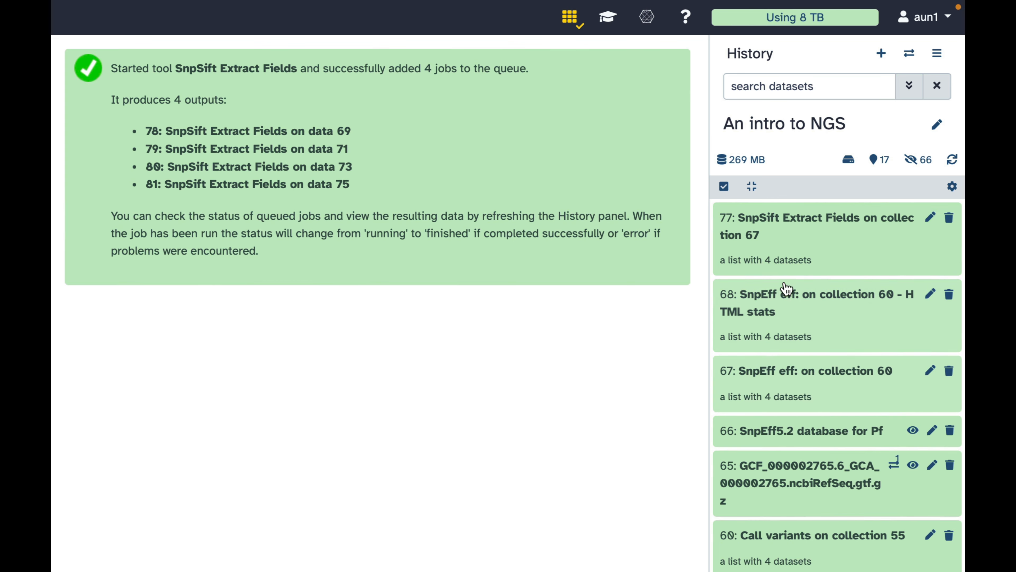
Examine the extracted table for ERR042228.fq in an enlarged window, close it, and expand the ERR636434.fq and ERR636028.fq details.
left_click(776, 222)
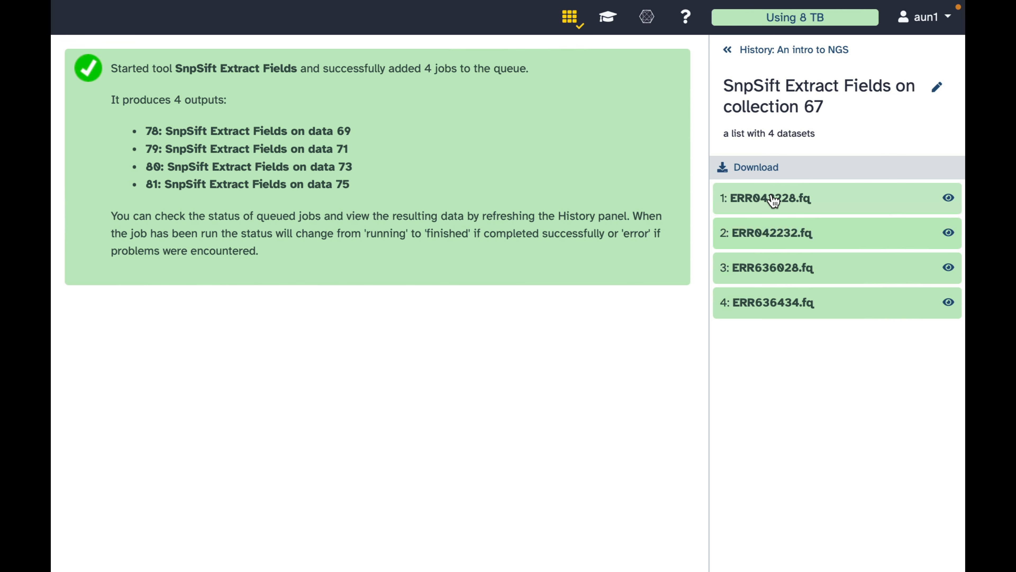
left_click(948, 197)
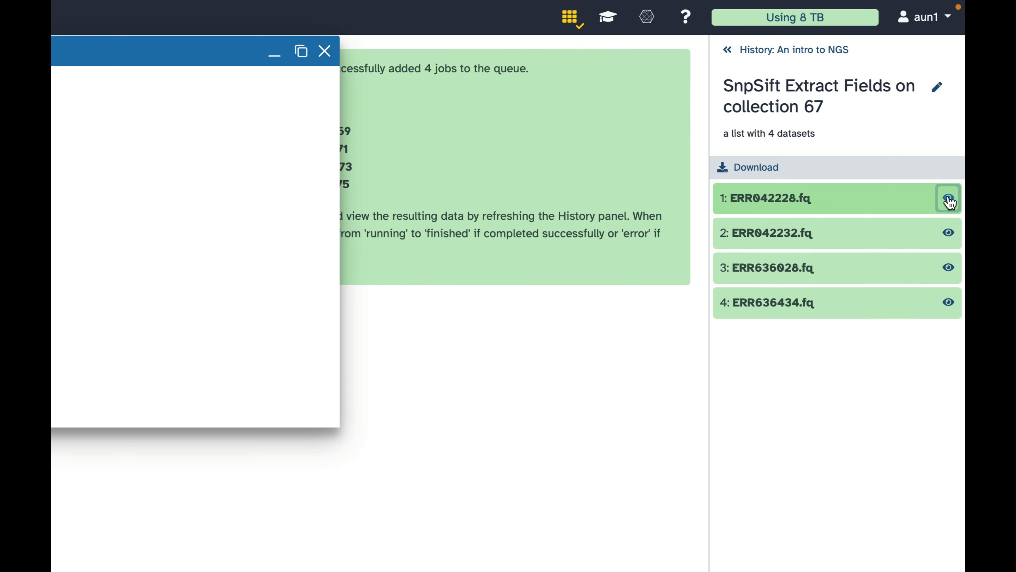
left_click_drag(338, 426, 722, 541)
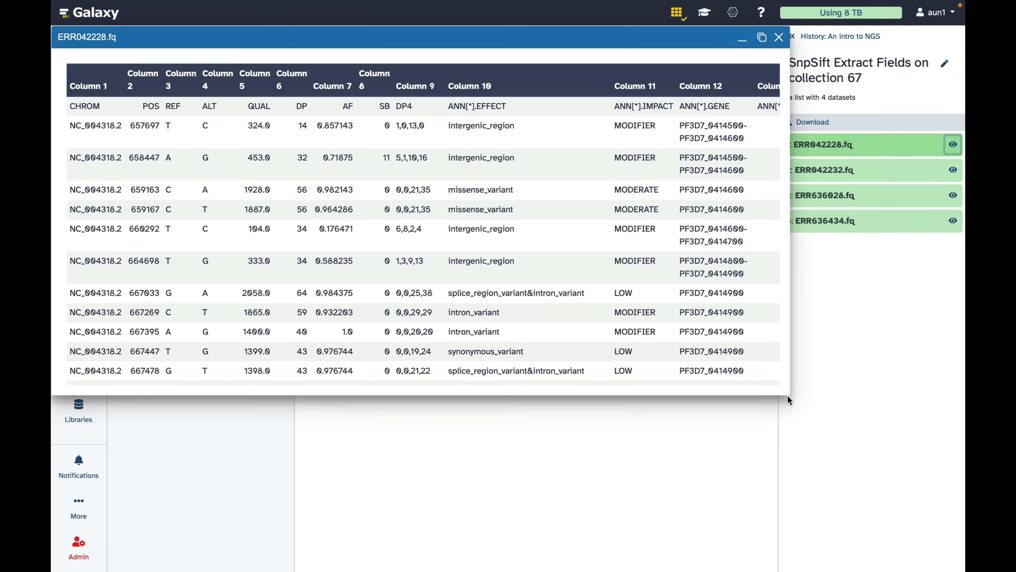
left_click(779, 39)
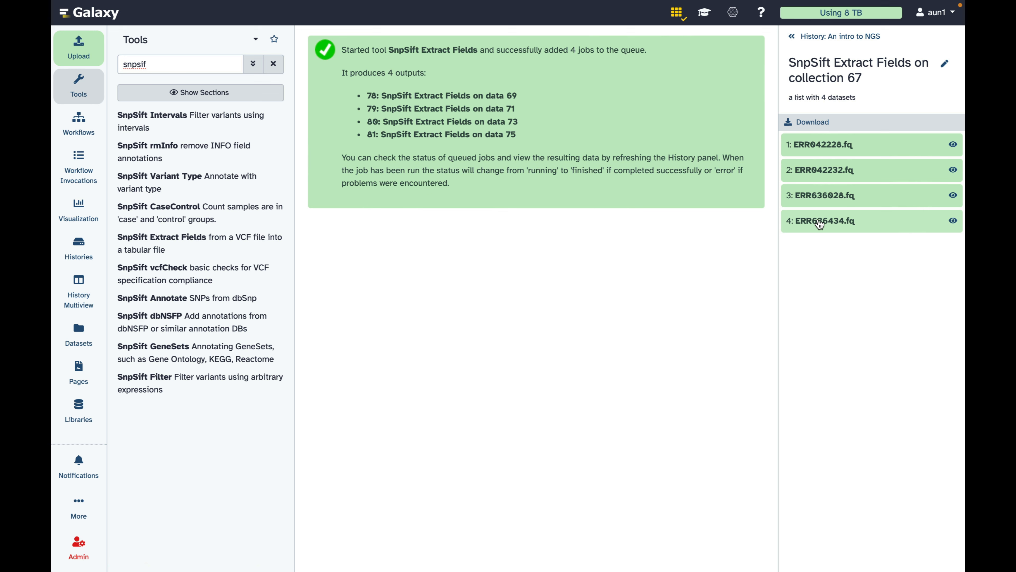
left_click(819, 223)
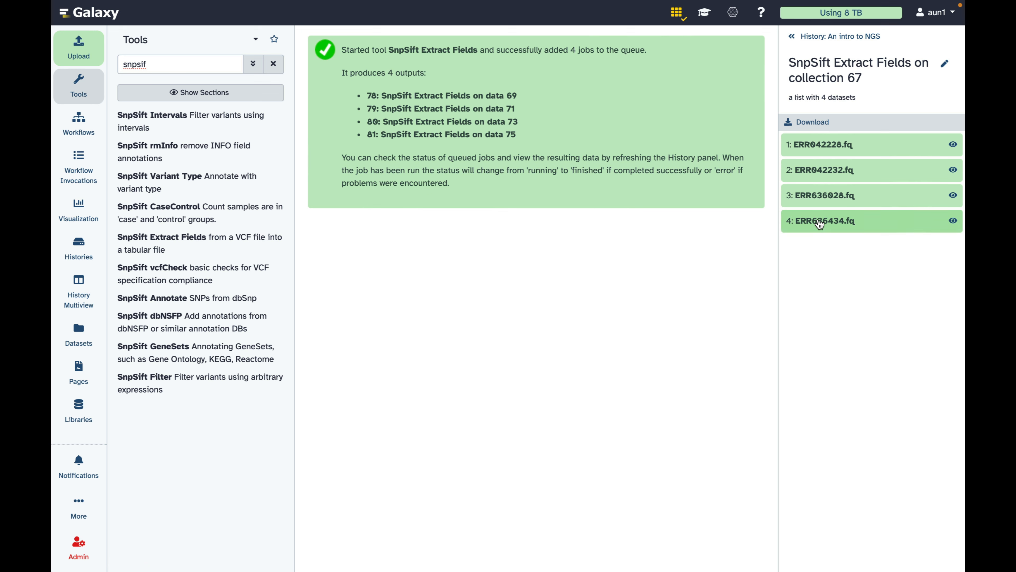
left_click(813, 197)
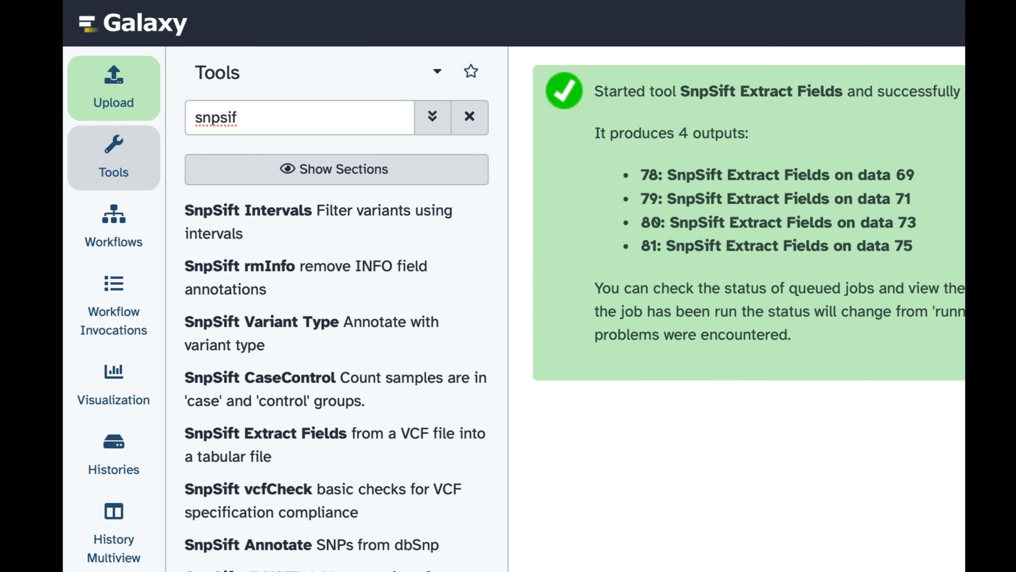
Open the Collapse Collection tool and supply SnpSift Extract Fields on collection 67 as the collection to collapse.
left_click(471, 117)
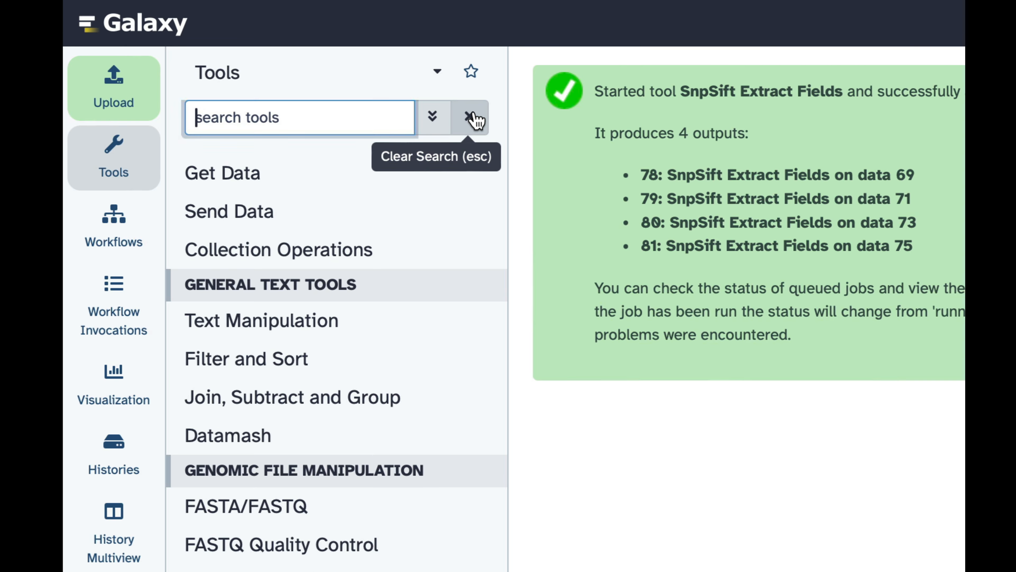
left_click(315, 250)
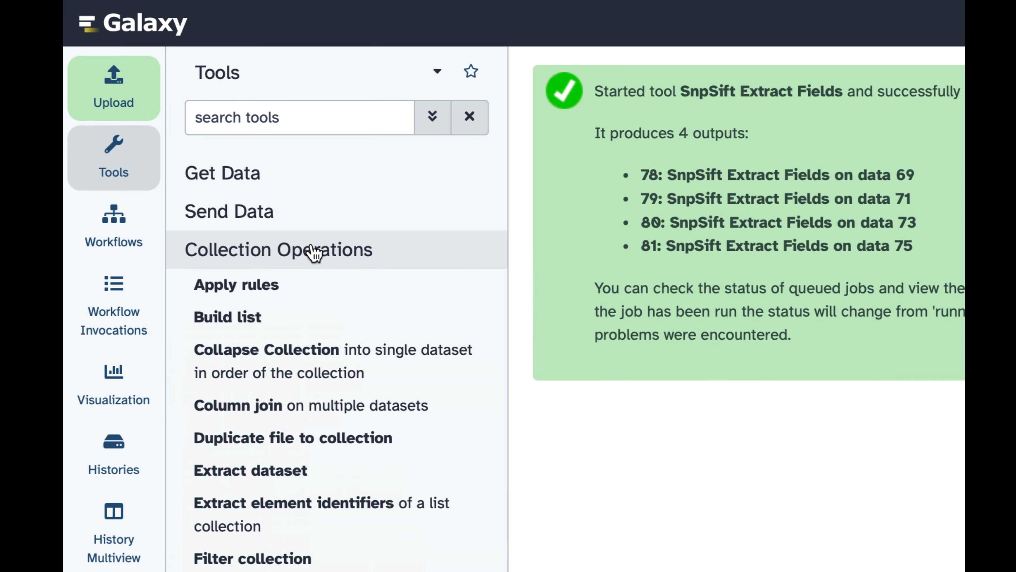
left_click(226, 363)
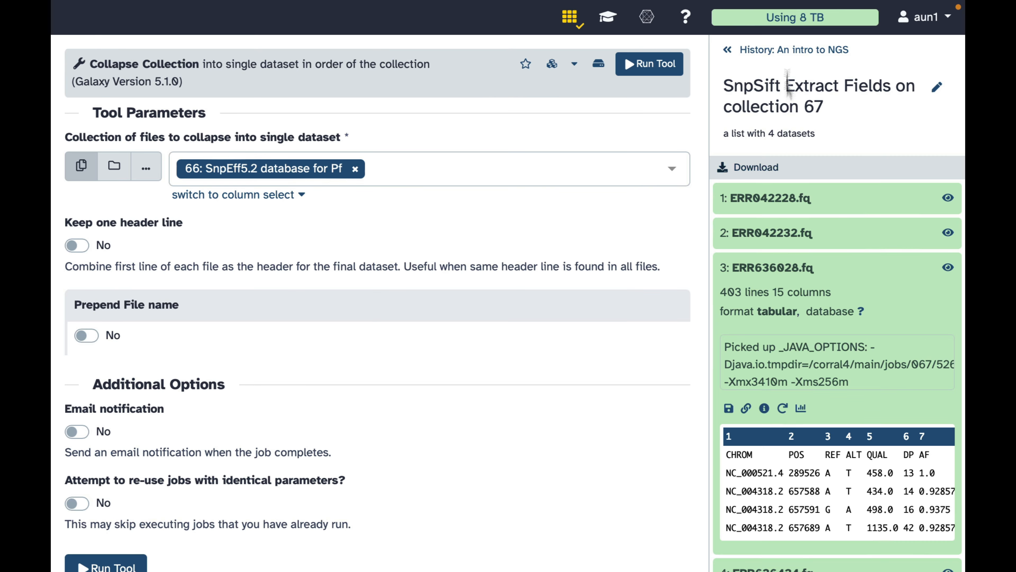
left_click(772, 52)
left_click_drag(808, 216, 485, 177)
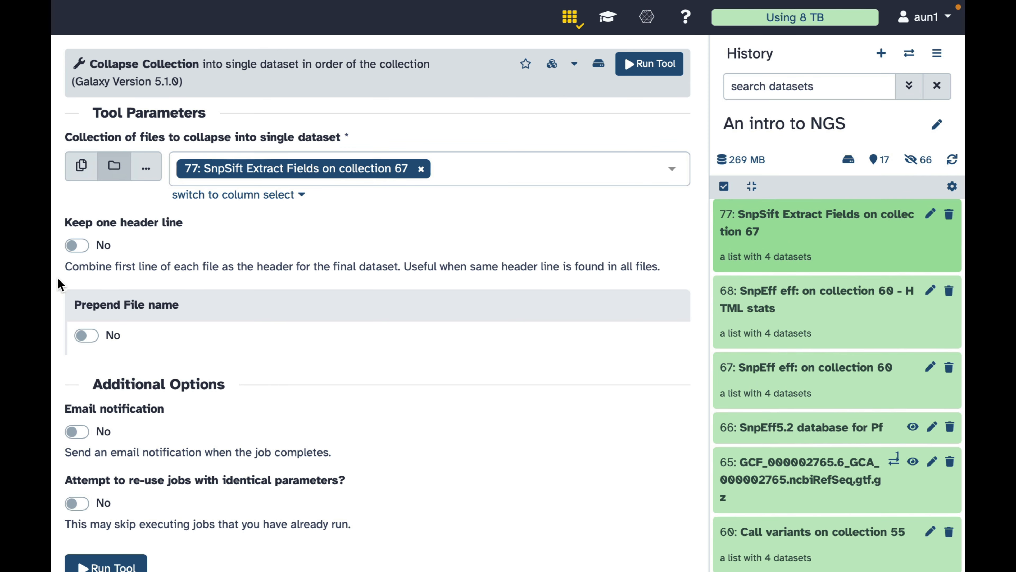
Keep one header line, prepend the file name on the same line and each line in dataset, and run Collapse Collection.
left_click(82, 245)
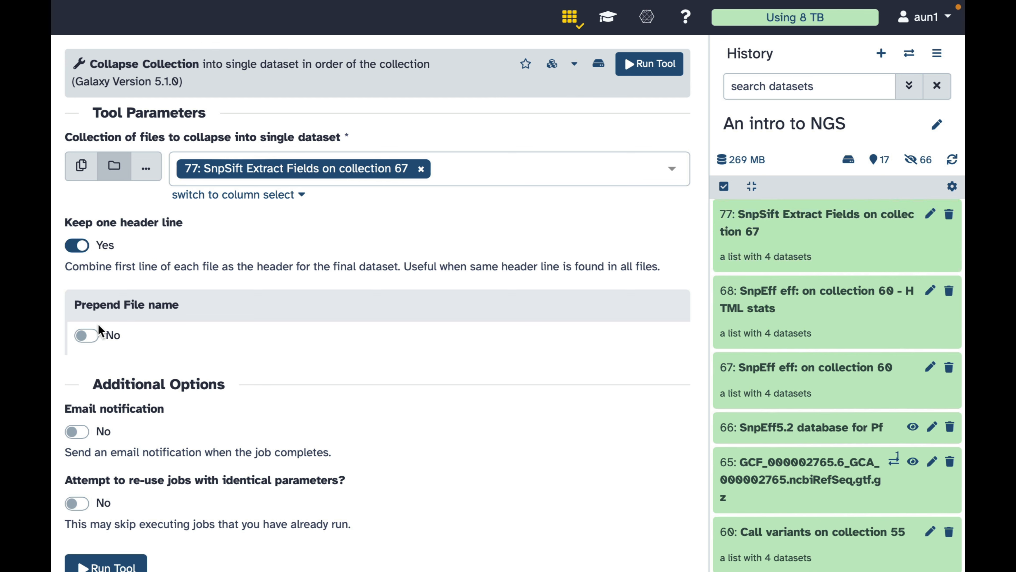
left_click(93, 336)
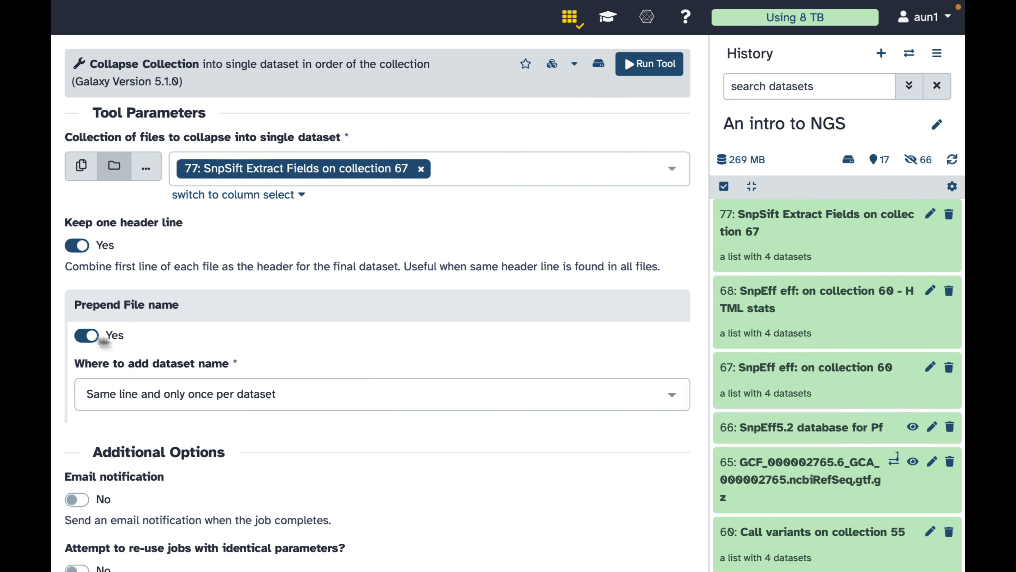
left_click(790, 224)
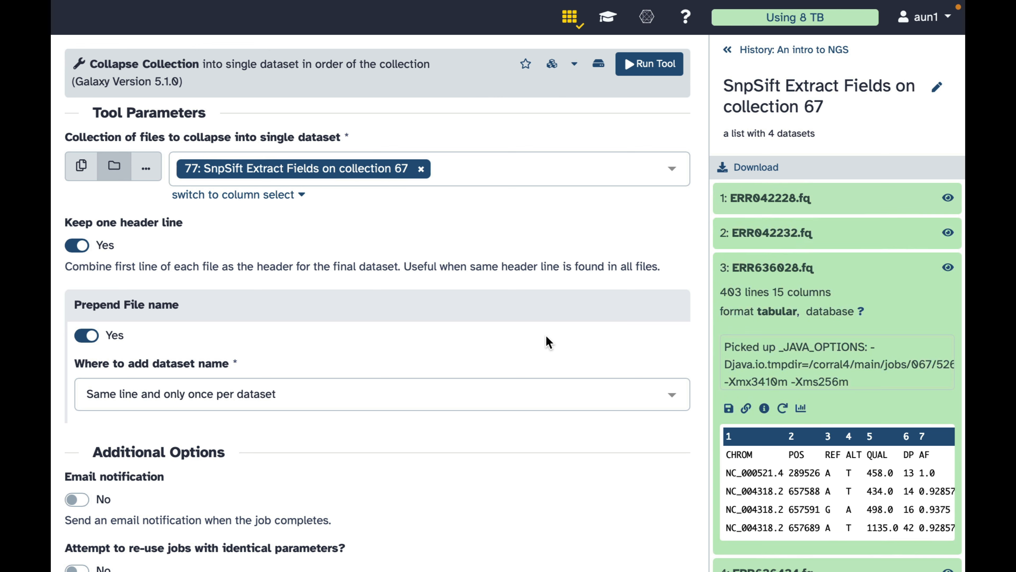
left_click(363, 399)
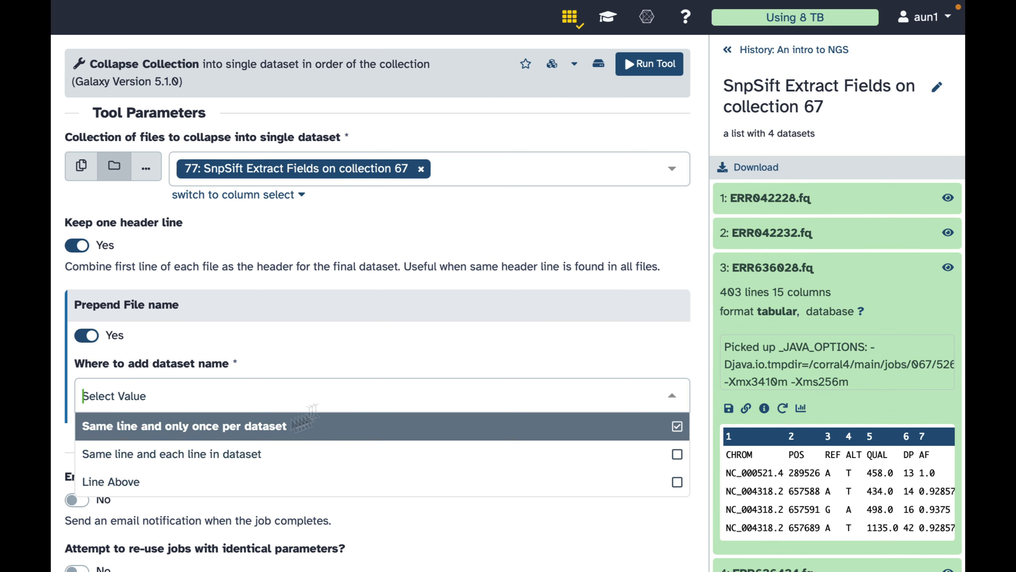
left_click(178, 460)
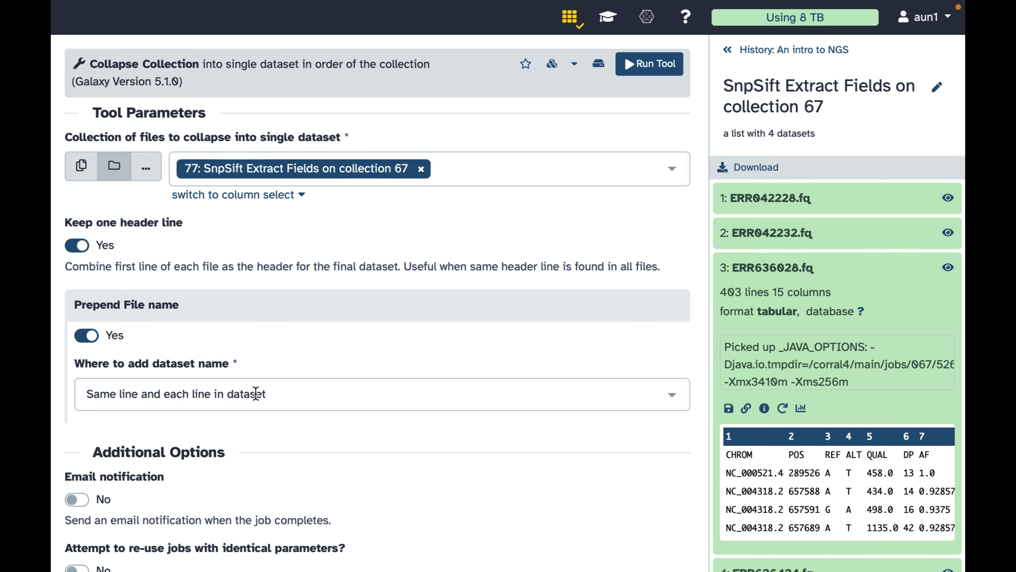
left_click(645, 67)
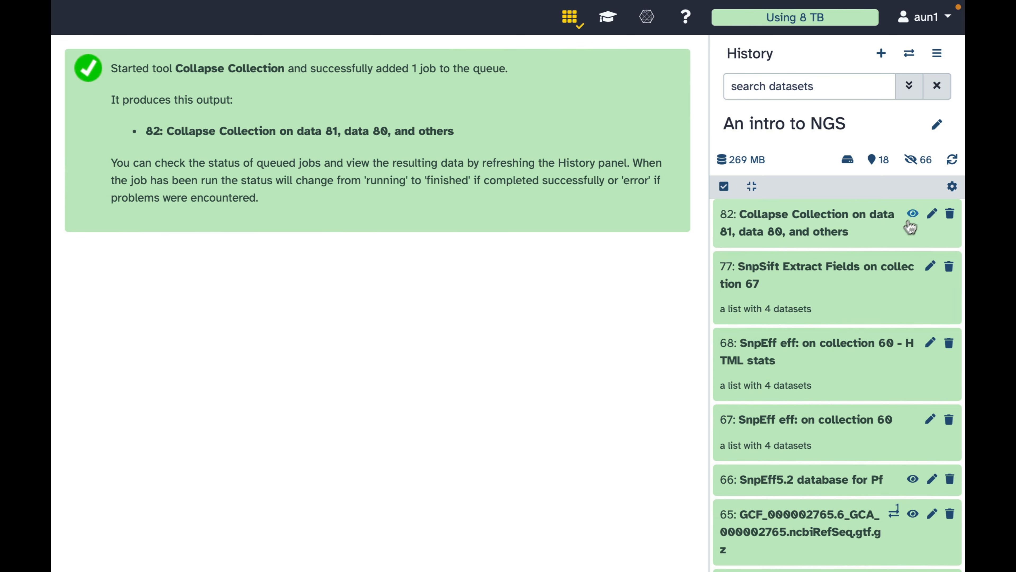
Examine the collapsed table's rows in an enlarged window, close it, and review the remaining columns in its history preview.
left_click(825, 221)
left_click(912, 213)
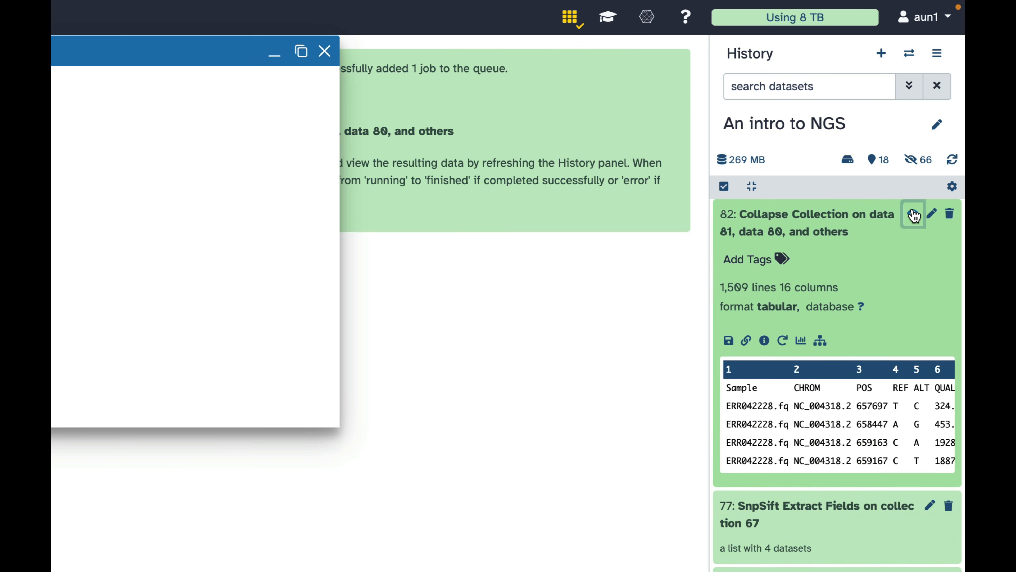
left_click_drag(502, 310, 804, 451)
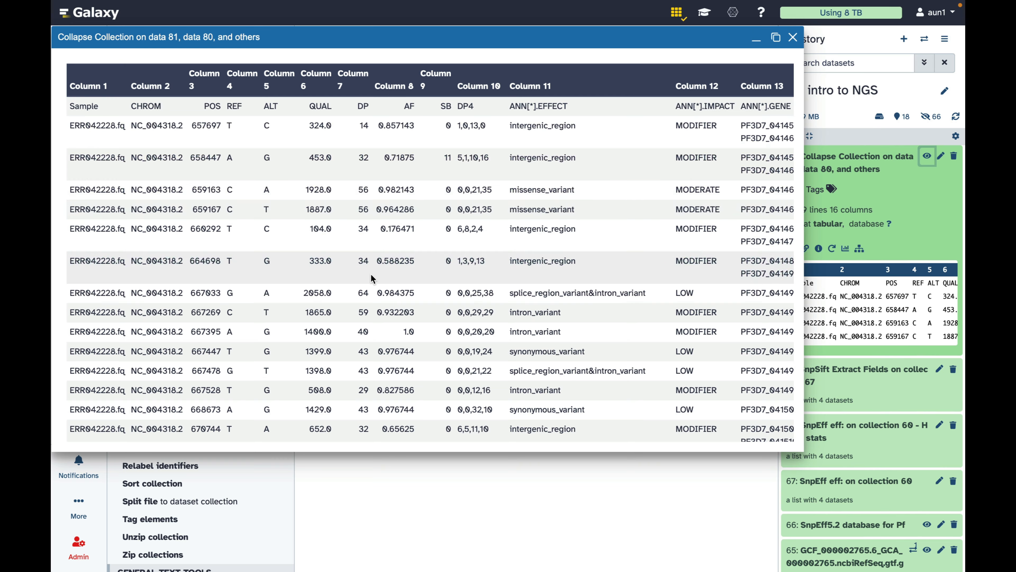
scroll(372, 277, "down", 15)
scroll(372, 277, "down", 5)
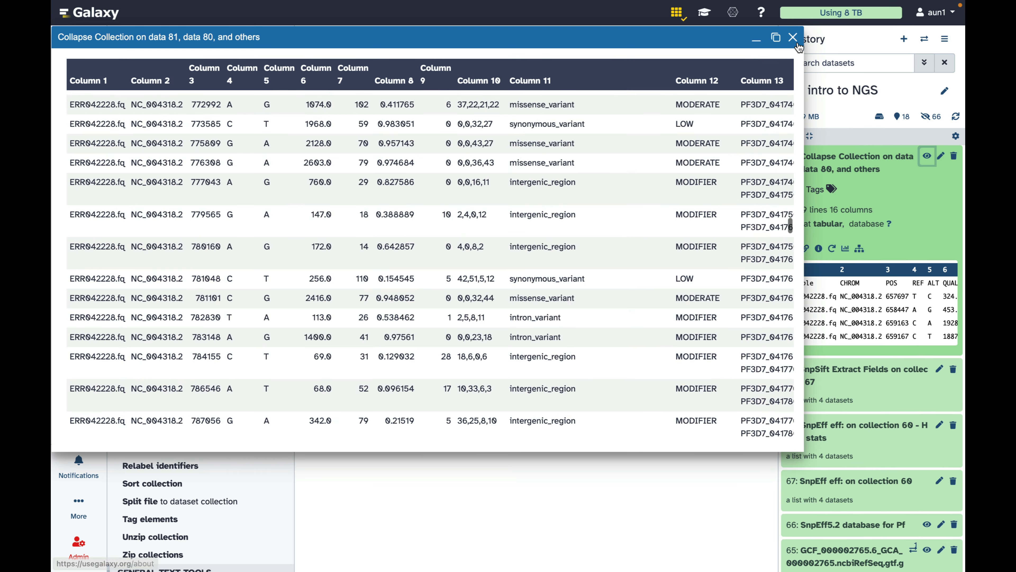
left_click(792, 37)
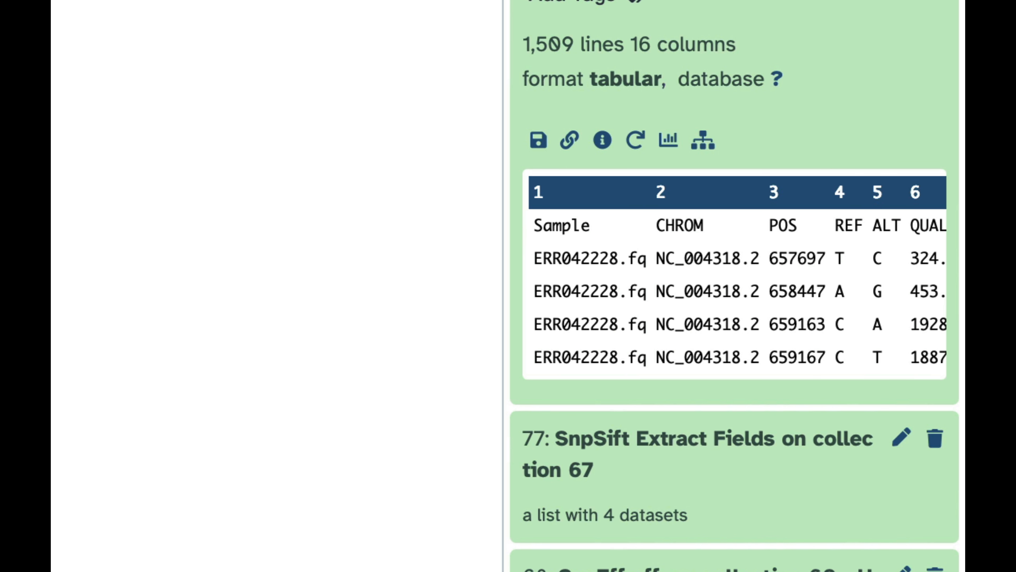
scroll(775, 331, "right", 10)
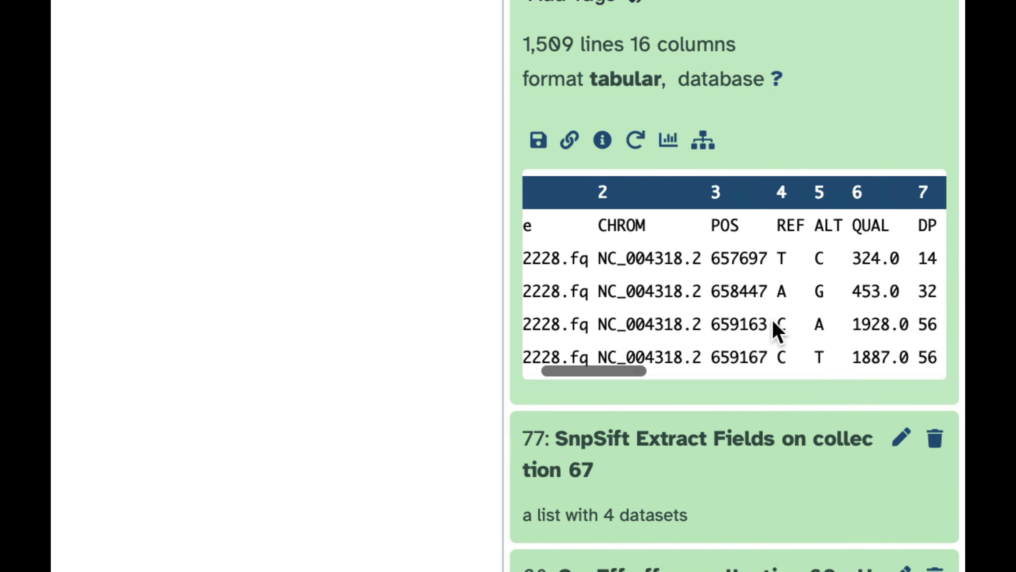
scroll(775, 331, "right", 5)
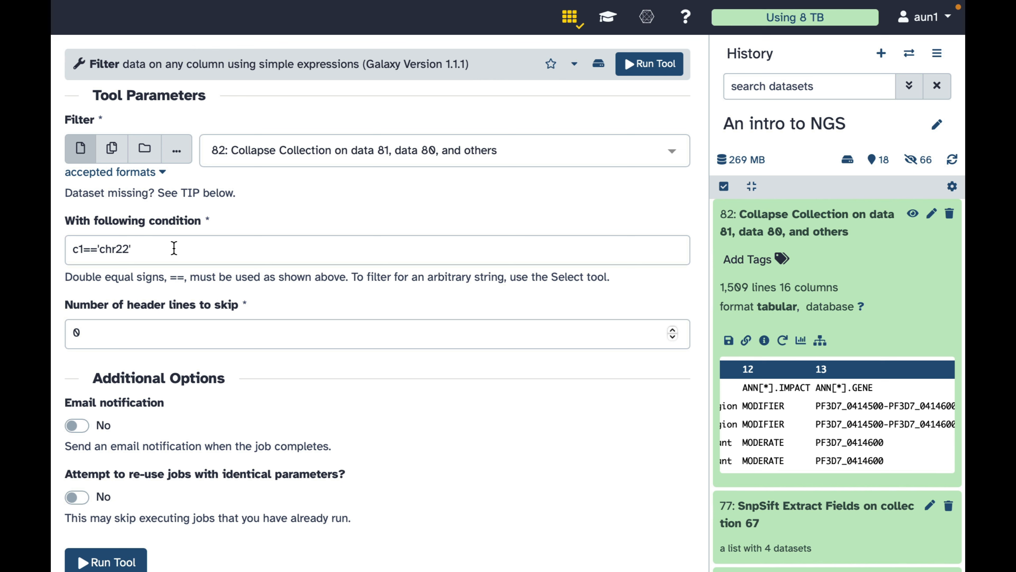
Filter the collapsed table with the condition c13=='PF3D7_0417200', skipping 1 header line, and run the tool.
triple_click(174, 248)
type("c13=='PF3D7_0417200'")
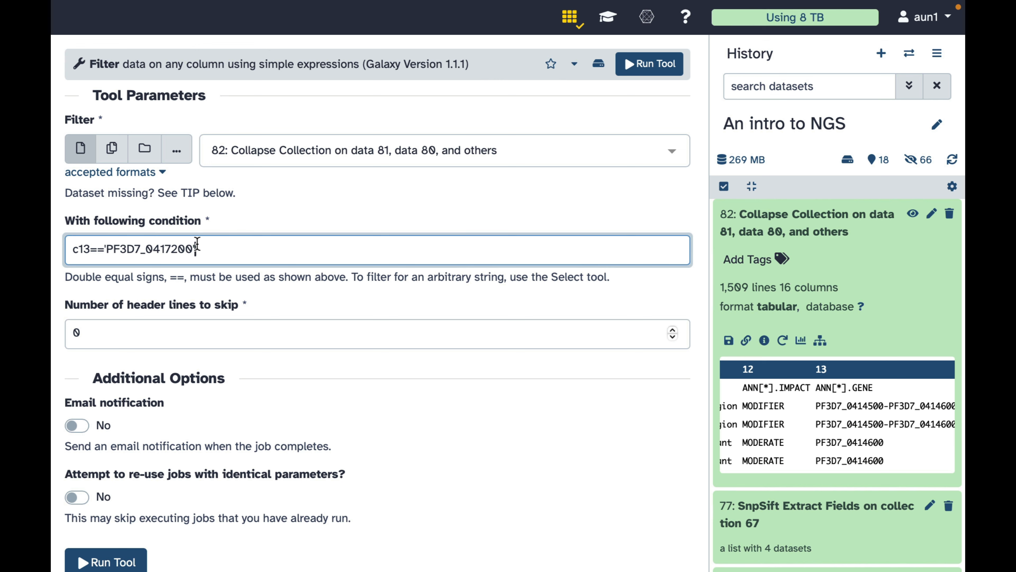
type("1")
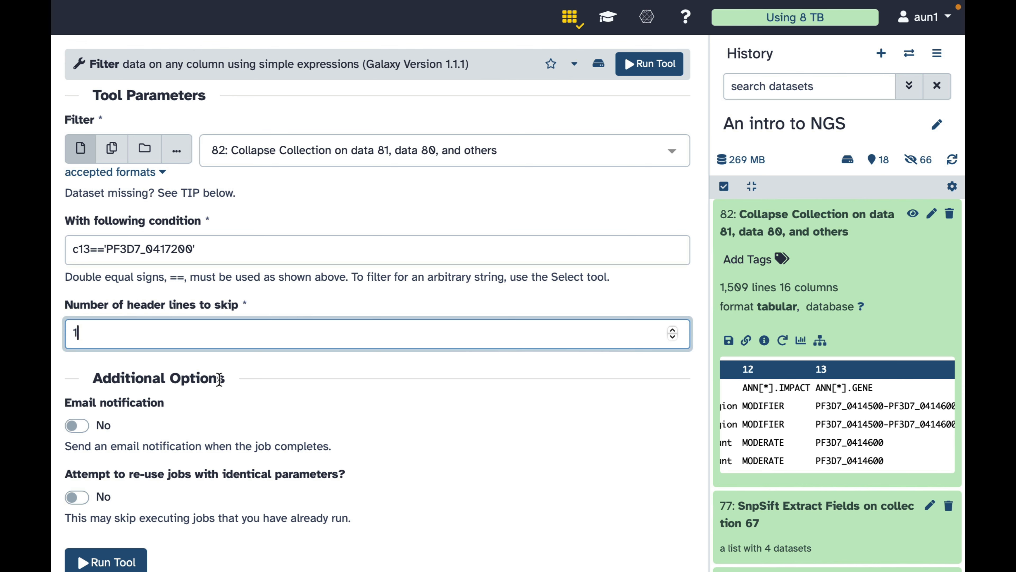
left_click(107, 562)
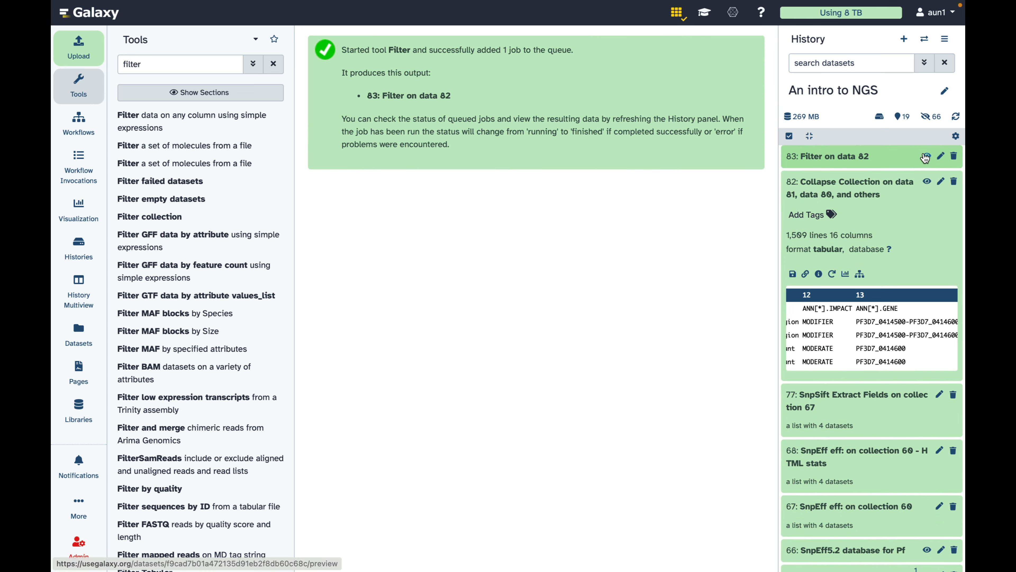
View the filtered table in an enlarged window and examine its sample names and annotation columns through the last column.
left_click(927, 156)
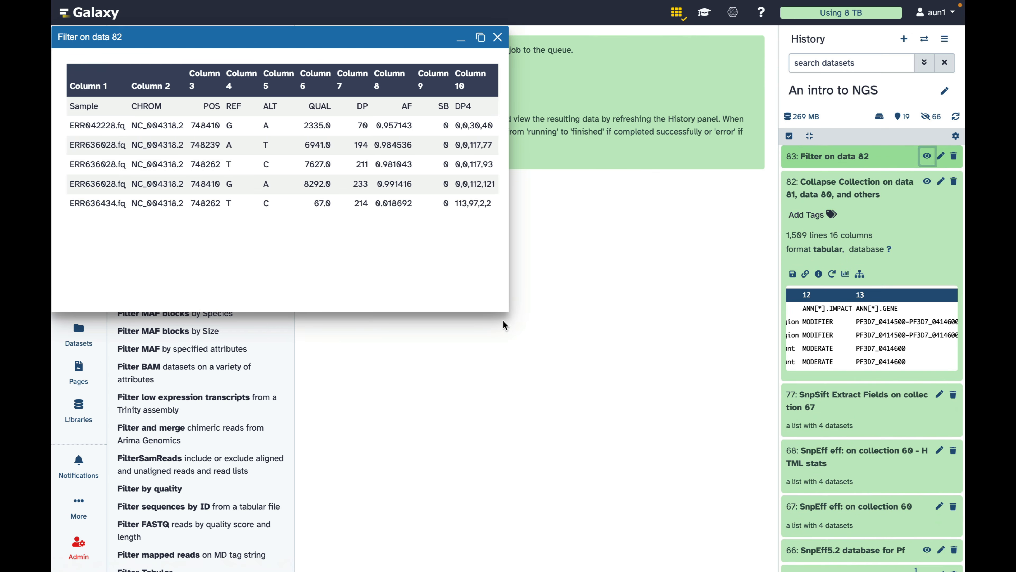
left_click_drag(505, 313, 874, 419)
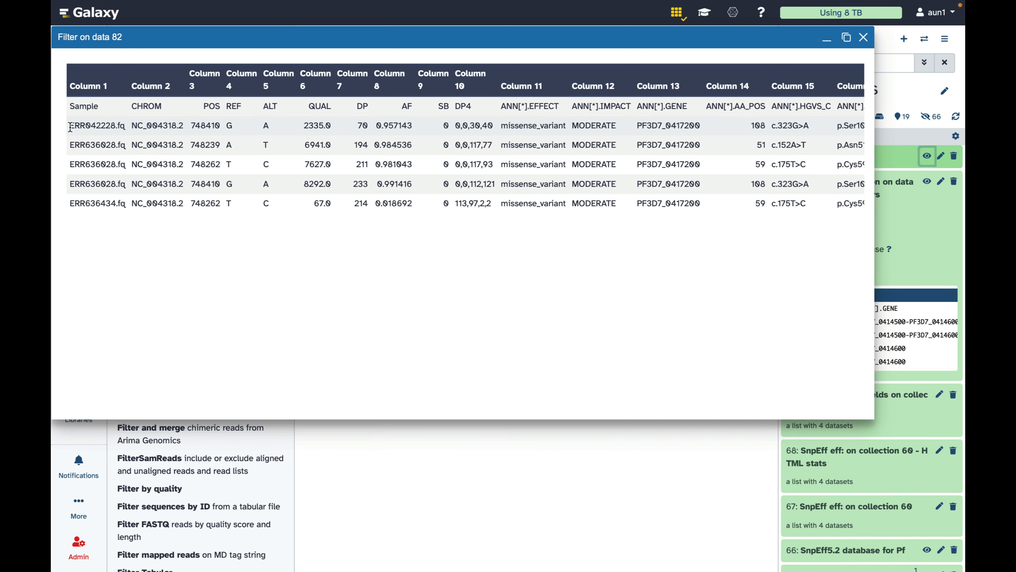
left_click_drag(71, 127, 122, 147)
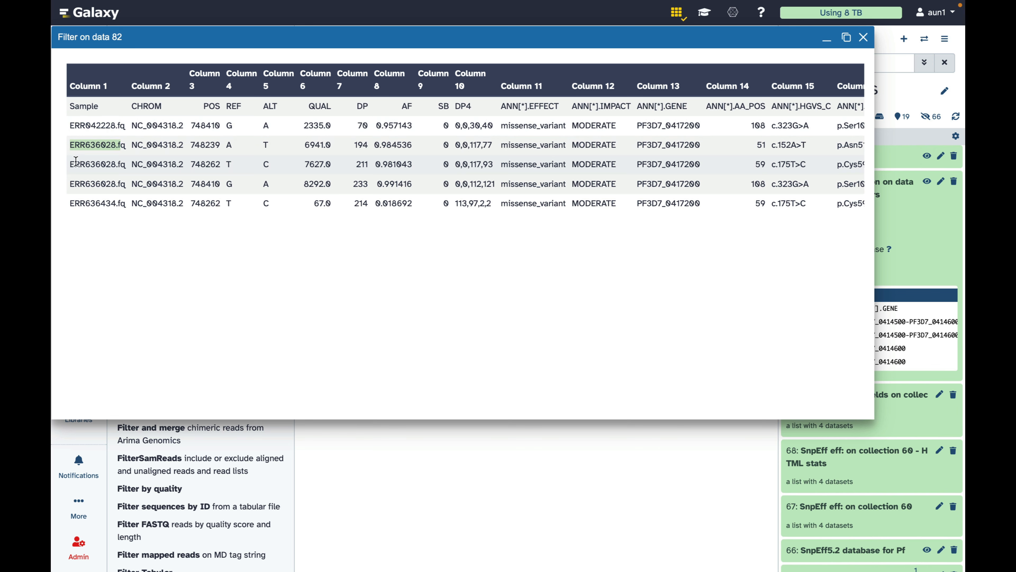
left_click_drag(70, 165, 142, 196)
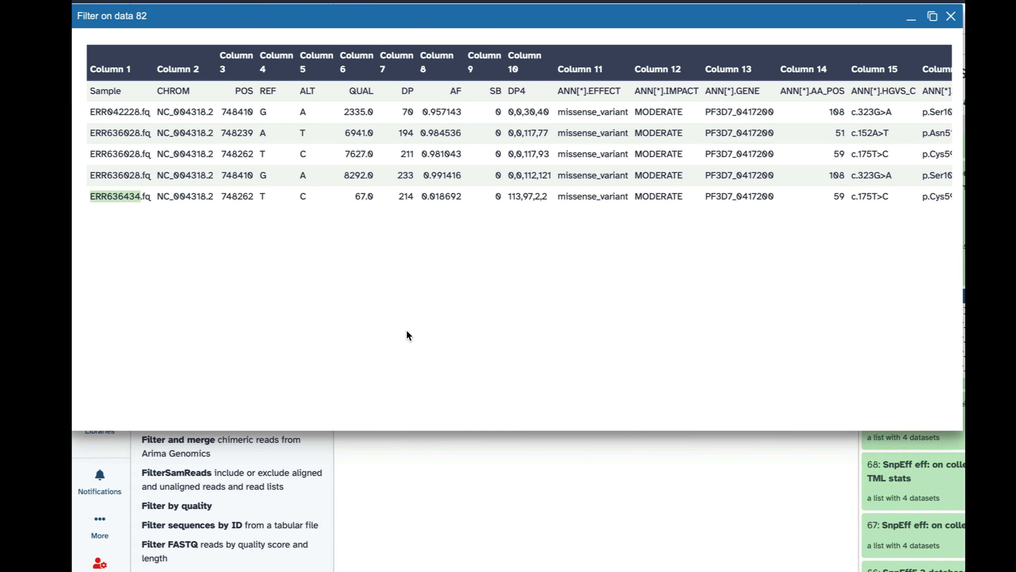
scroll(524, 198, "right", 2)
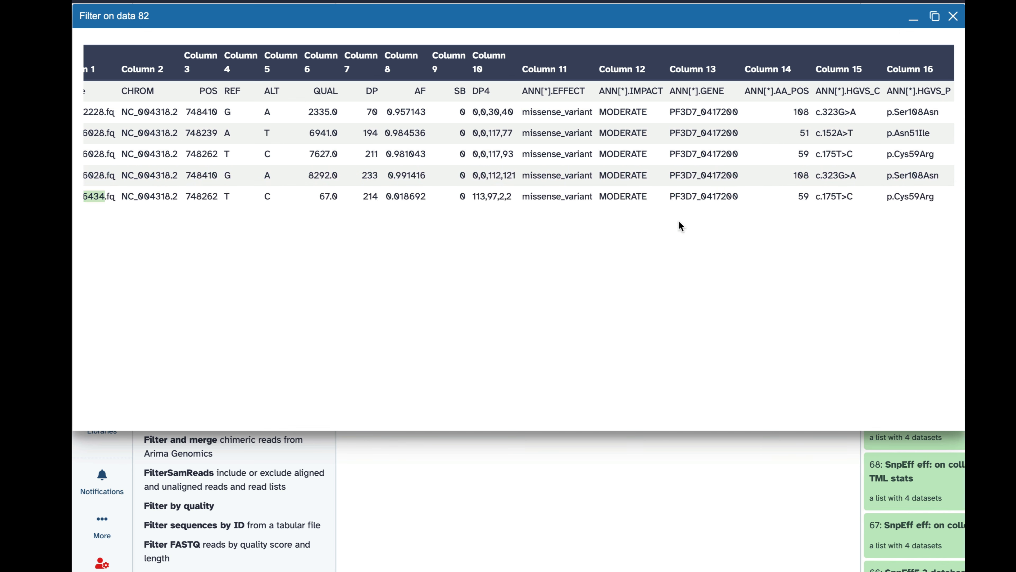
scroll(645, 191, "left", 2)
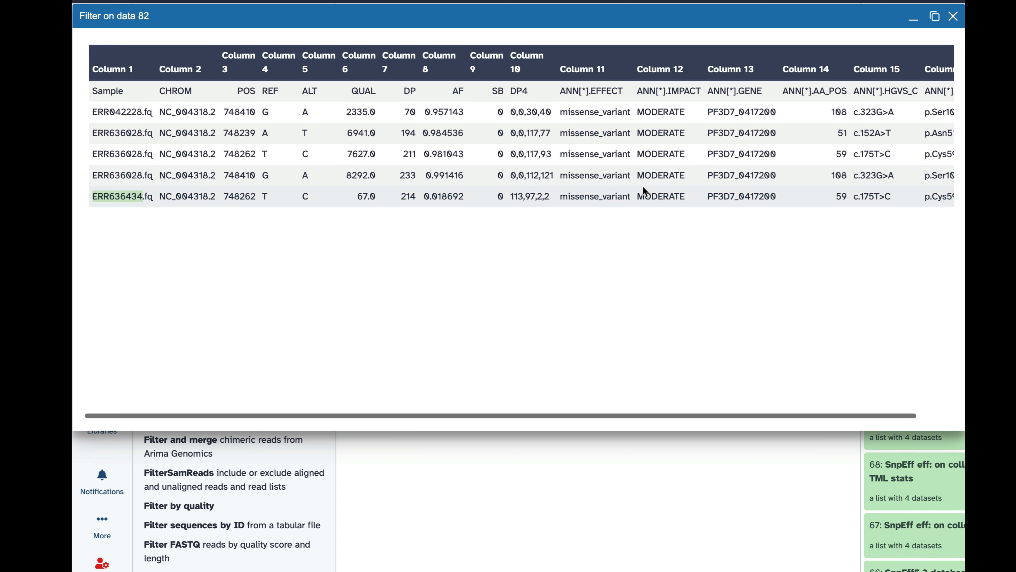